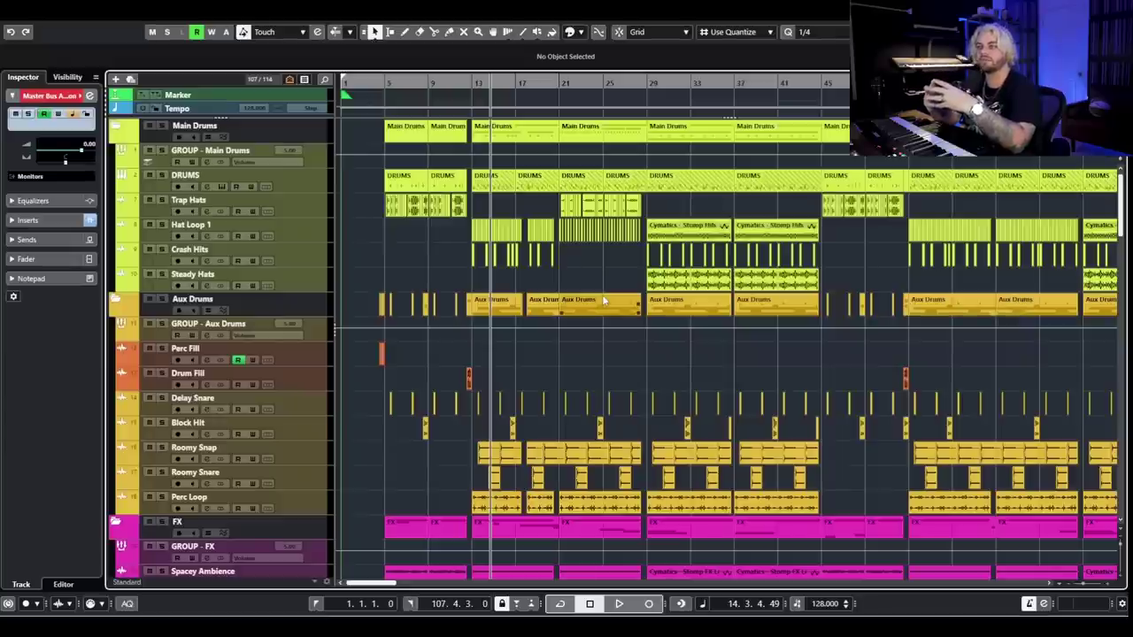
Play the song with the Main Drums group's channel settings open to check the group's peak level.
click(296, 178)
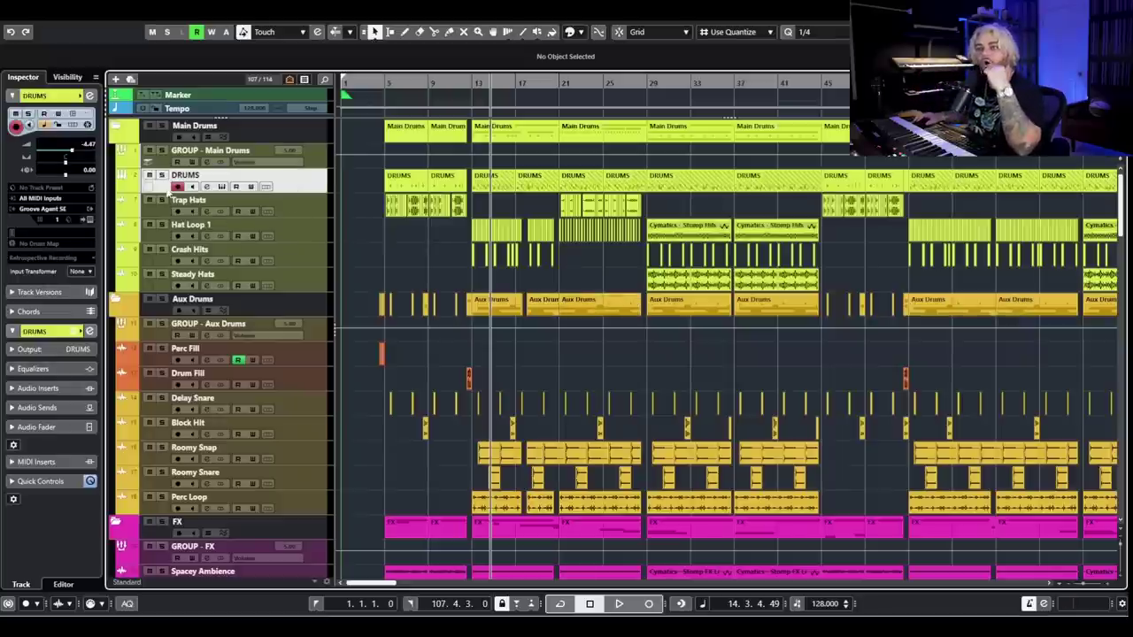
click(89, 95)
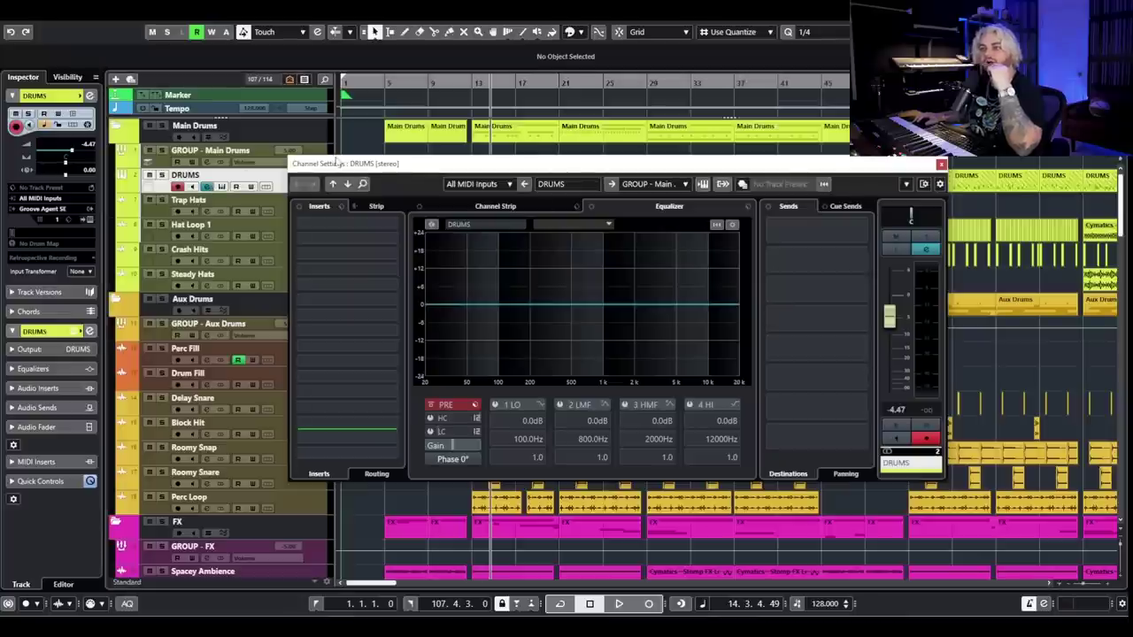
click(321, 153)
drag(475, 165, 476, 186)
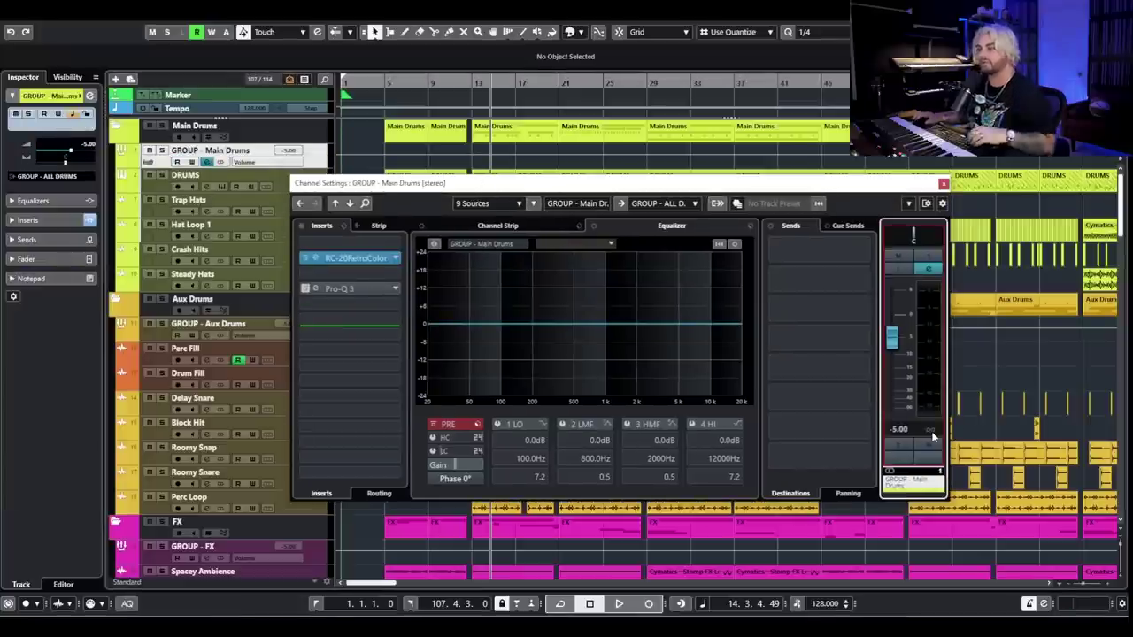
key(space)
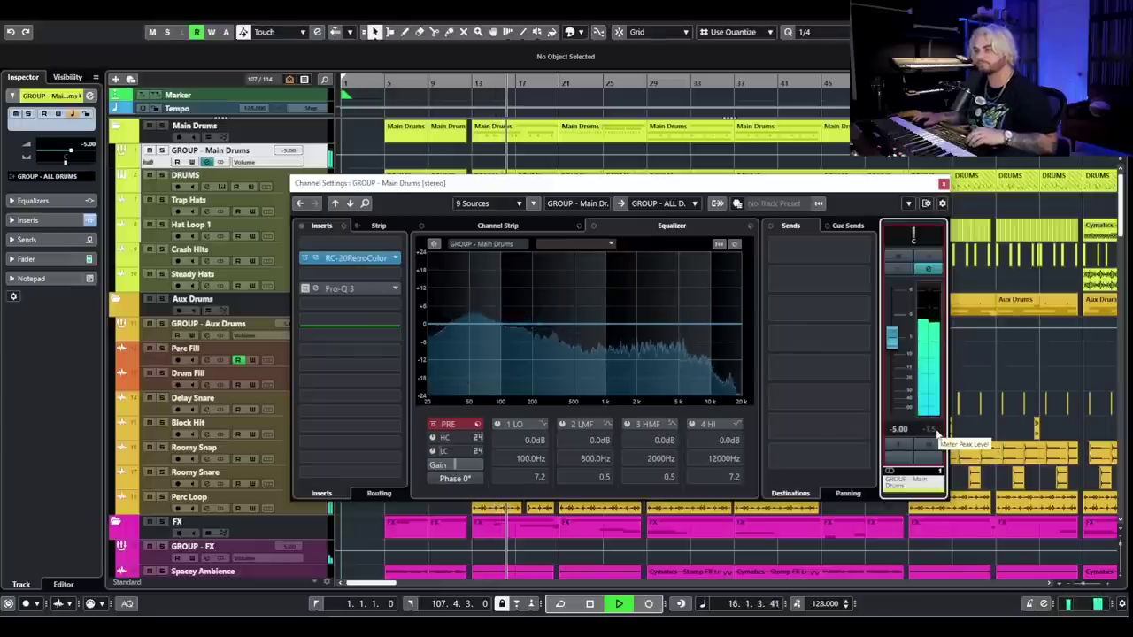
key(space)
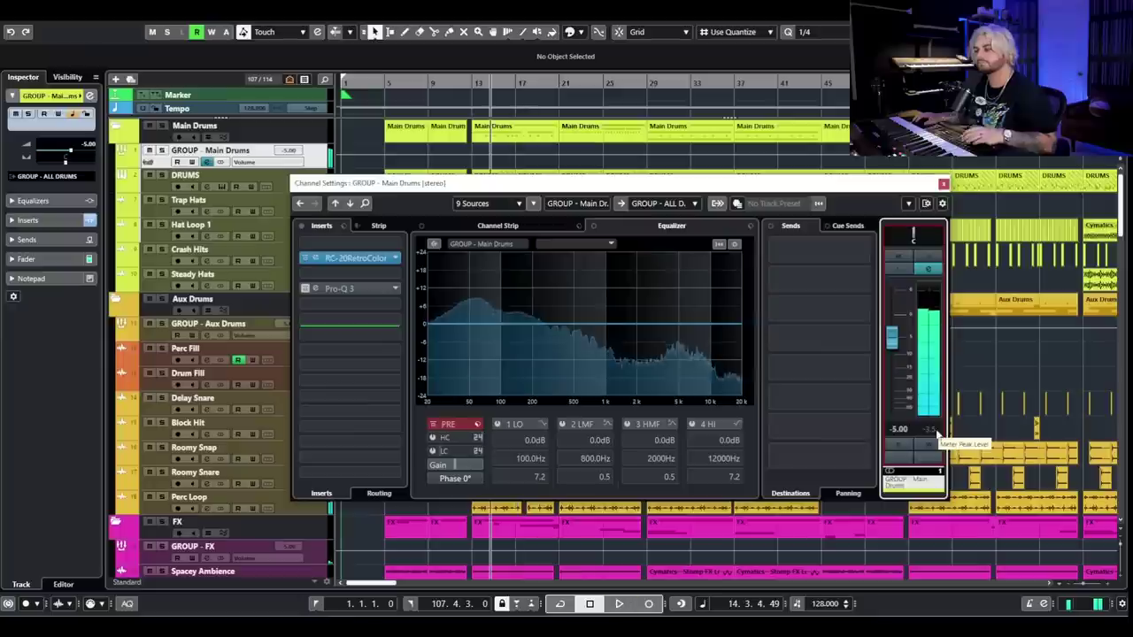
click(944, 185)
Bypass all insert effects on the Master Bus Automation channel.
scroll(903, 195, down, 15)
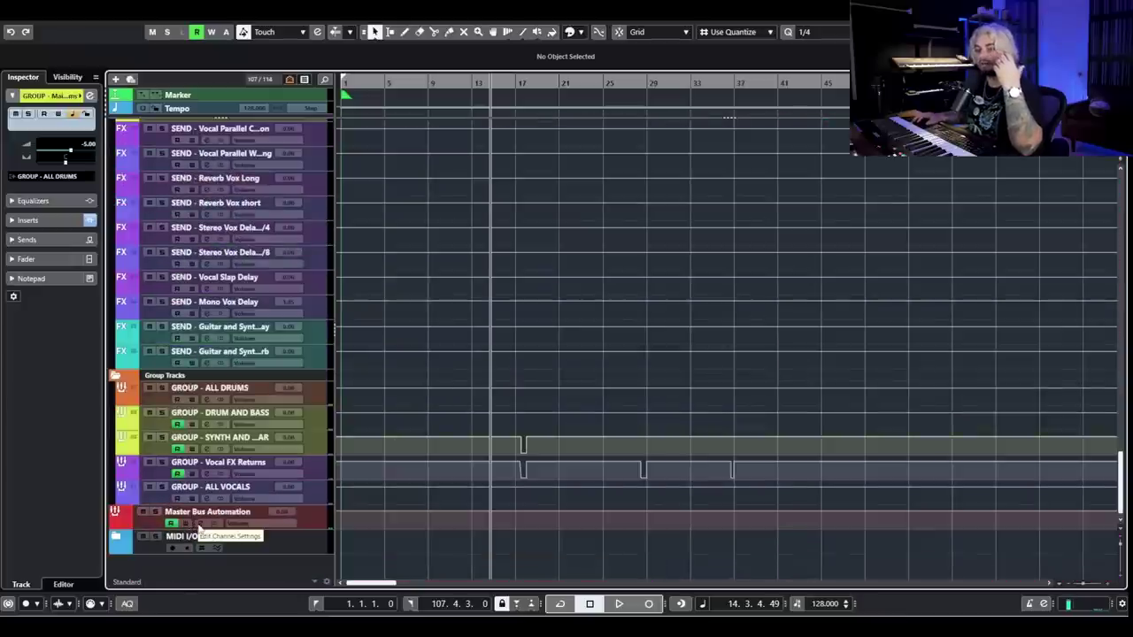
click(200, 528)
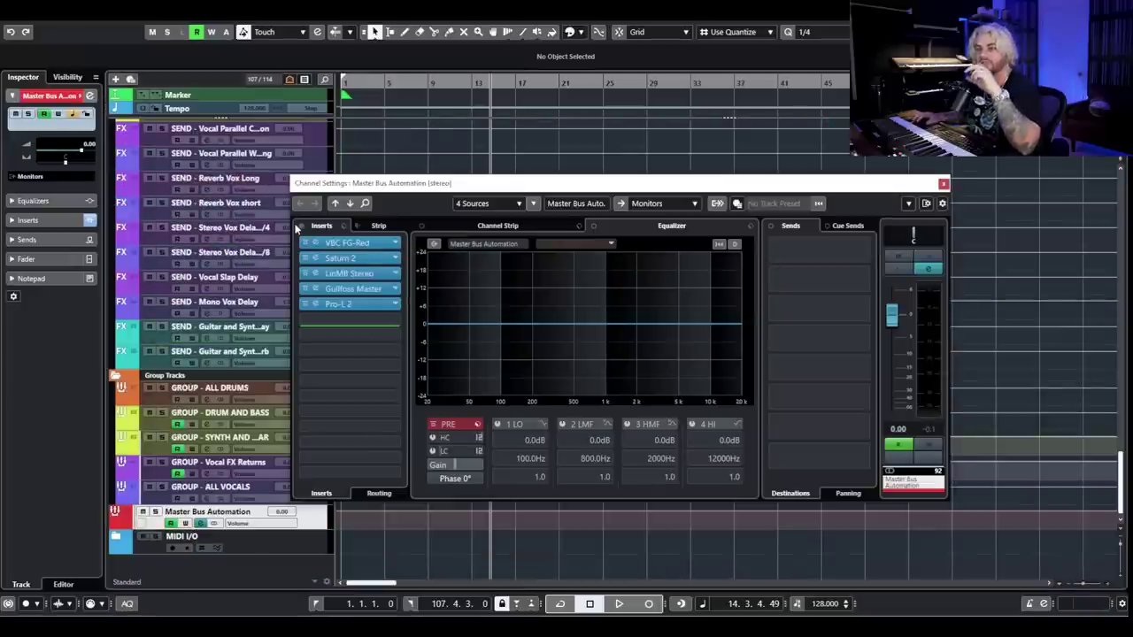
click(301, 227)
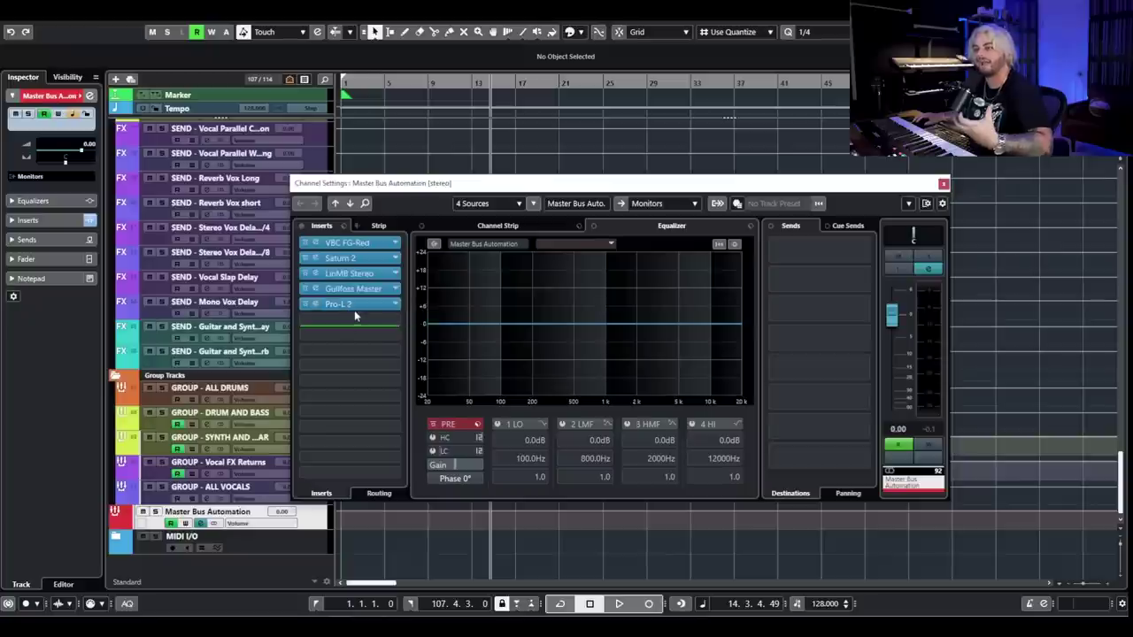
click(301, 227)
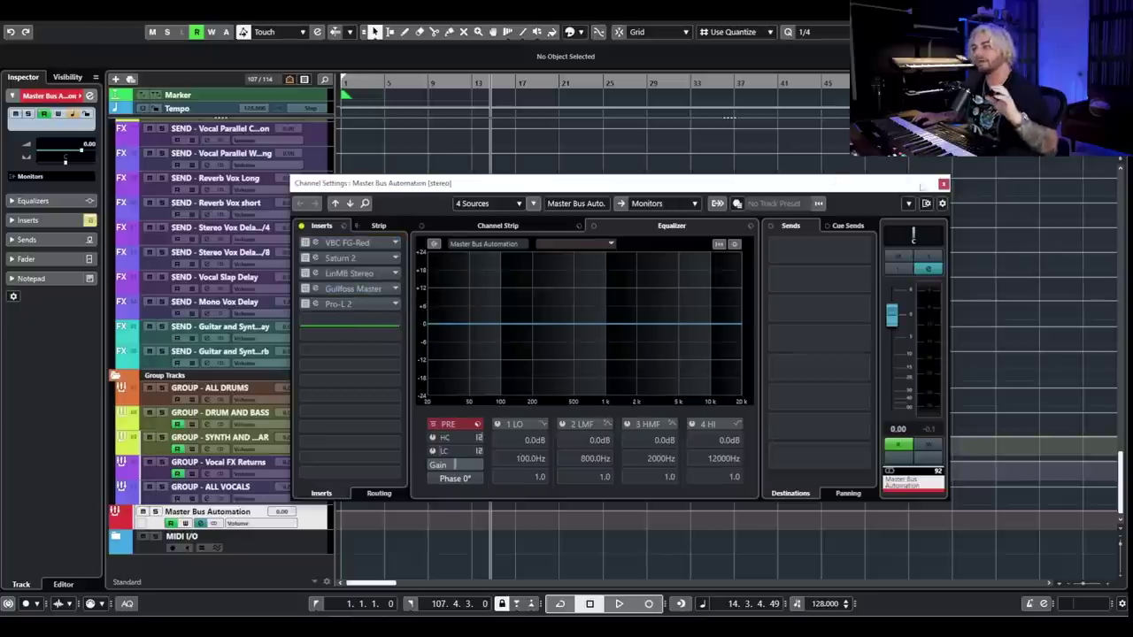
click(943, 185)
Solo the Main Drums folder track and go to the Master Bus Automation track.
scroll(637, 266, up, 20)
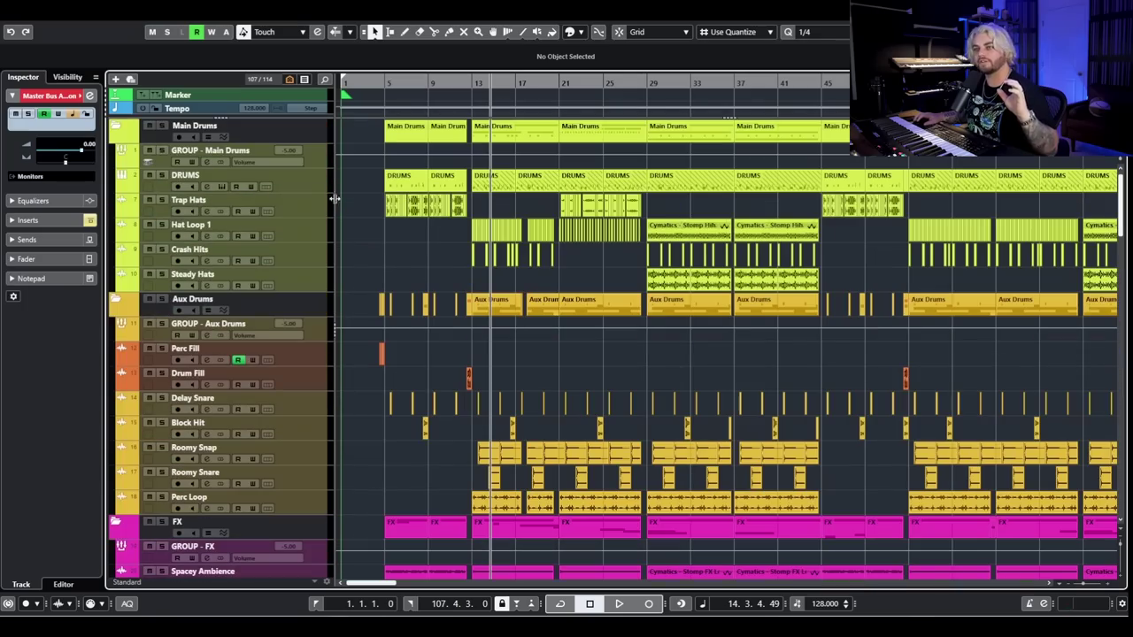
click(156, 130)
key(Down)
scroll(392, 228, down, 15)
key(Down)
key(Down)
key(Down)
key(Down)
key(Down)
key(Down)
key(Down)
key(Down)
key(Down)
key(Down)
key(Down)
key(Down)
key(Down)
key(Down)
key(Down)
key(Down)
key(Down)
key(Down)
key(Down)
key(Down)
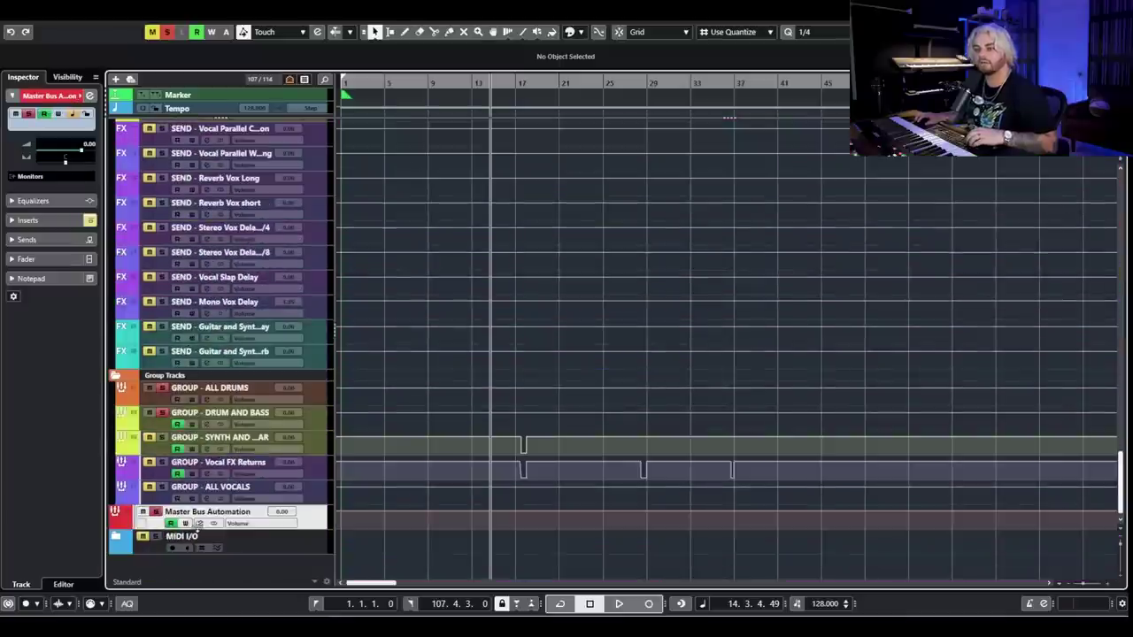
Reset the Master Bus Automation channel's peak reading and play the soloed drums to check their level.
click(198, 523)
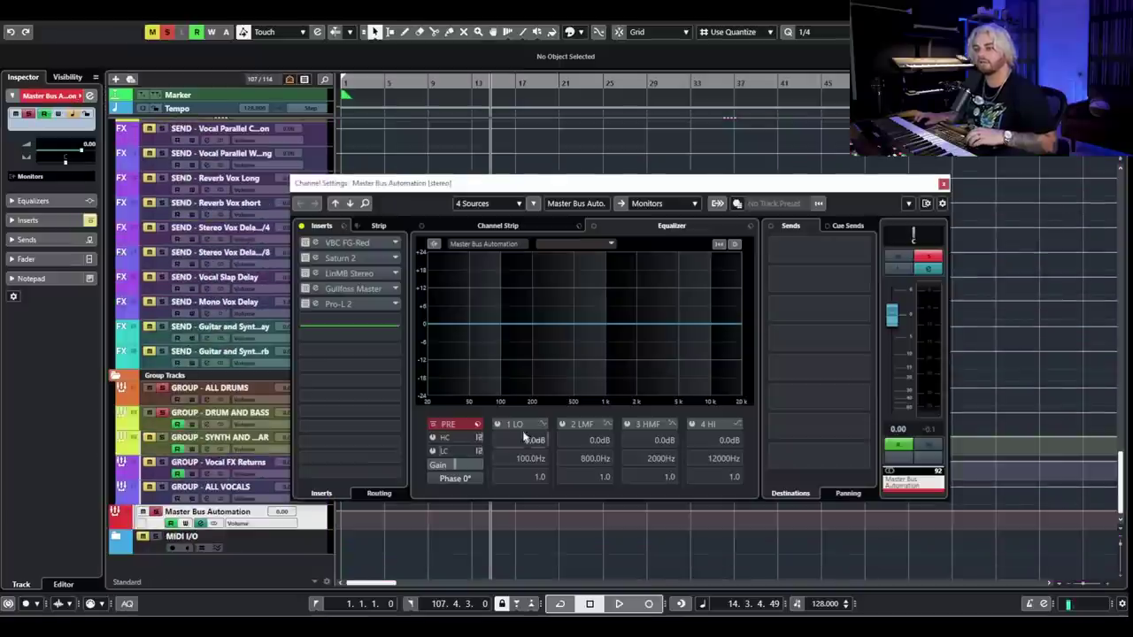
click(930, 431)
key(space)
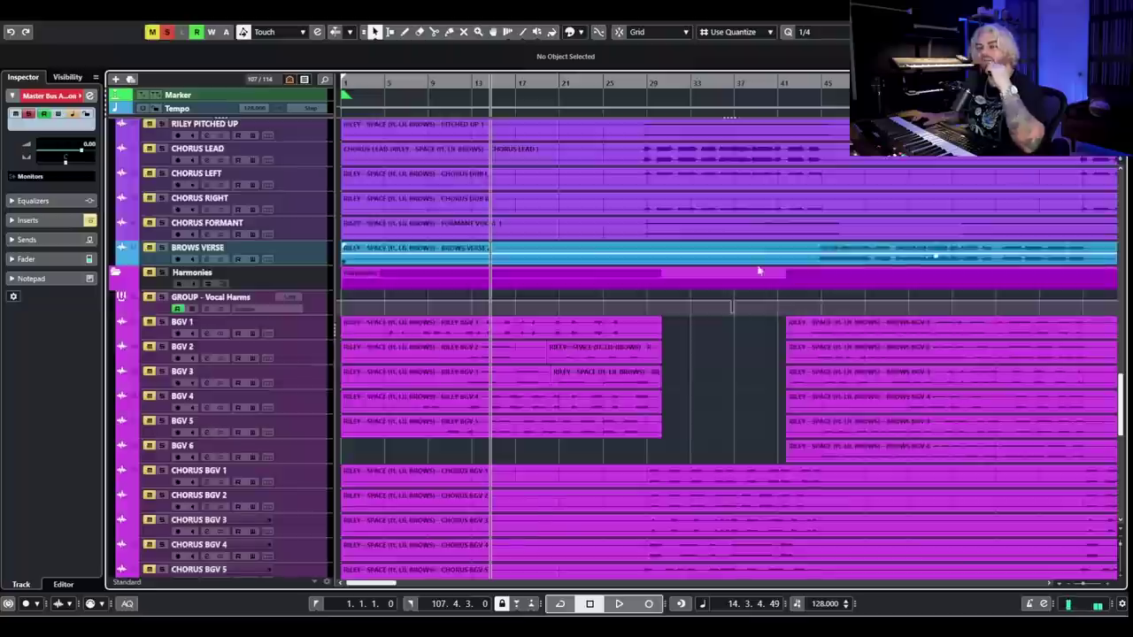
Raise the Main Drums group volume to 0.00 dB and replay the drums with the master bus peak reading reset.
scroll(713, 264, up, 10)
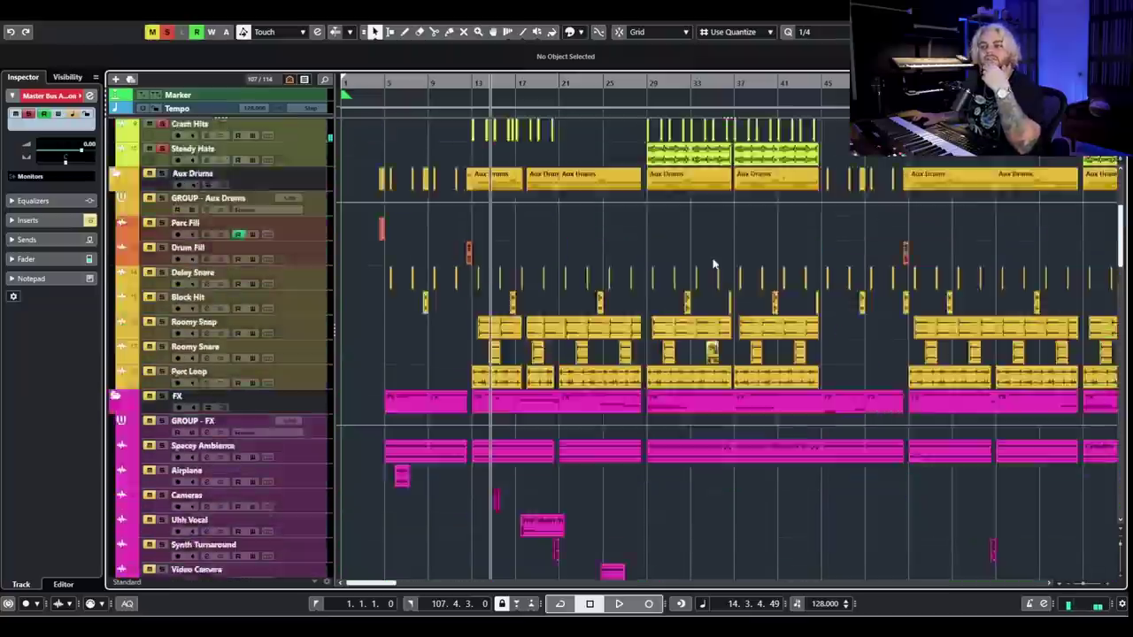
scroll(713, 264, up, 3)
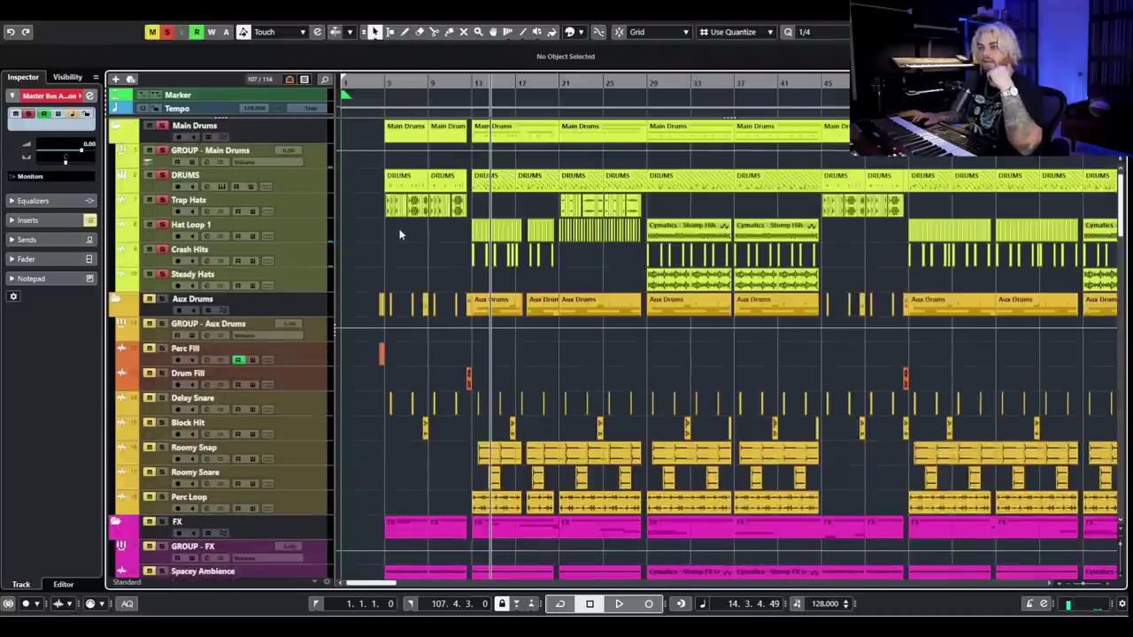
scroll(399, 235, down, 15)
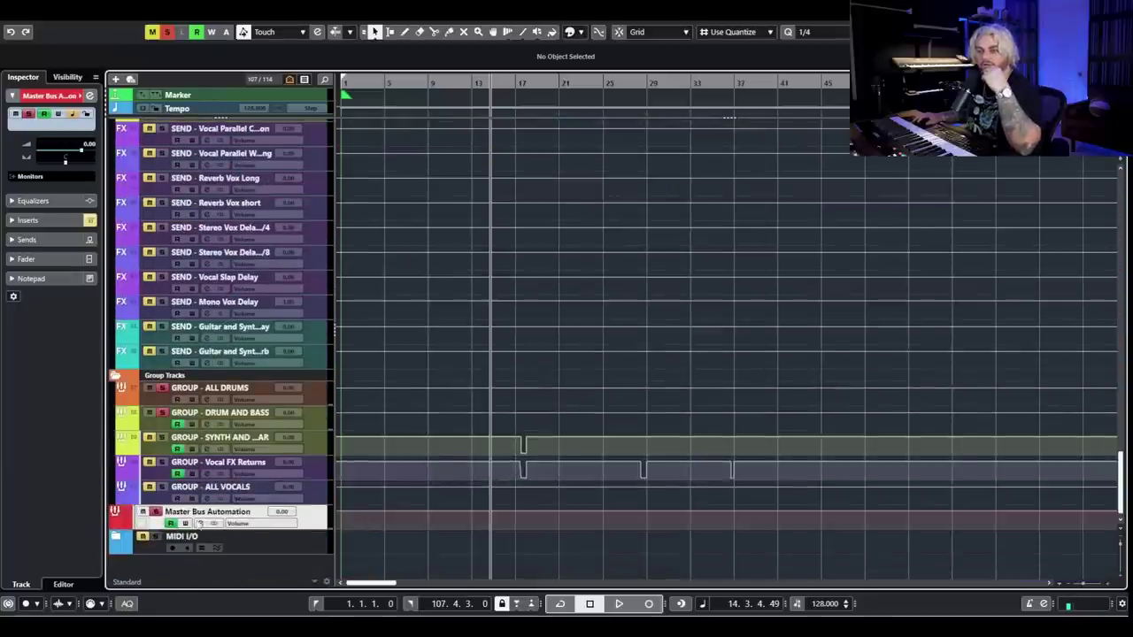
click(200, 523)
click(938, 430)
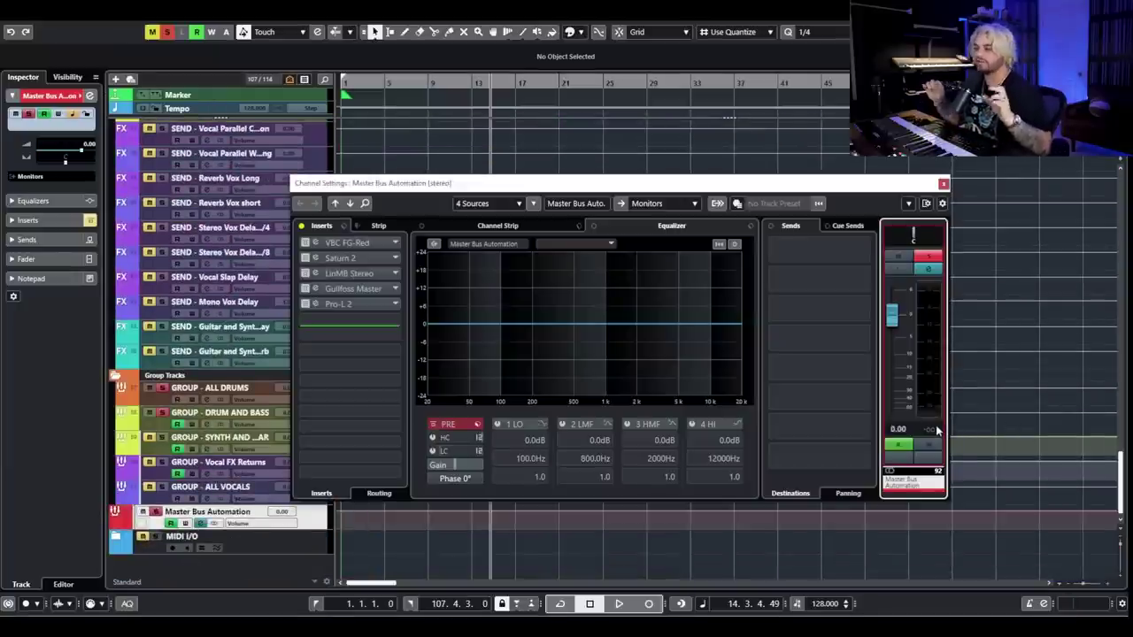
key(space)
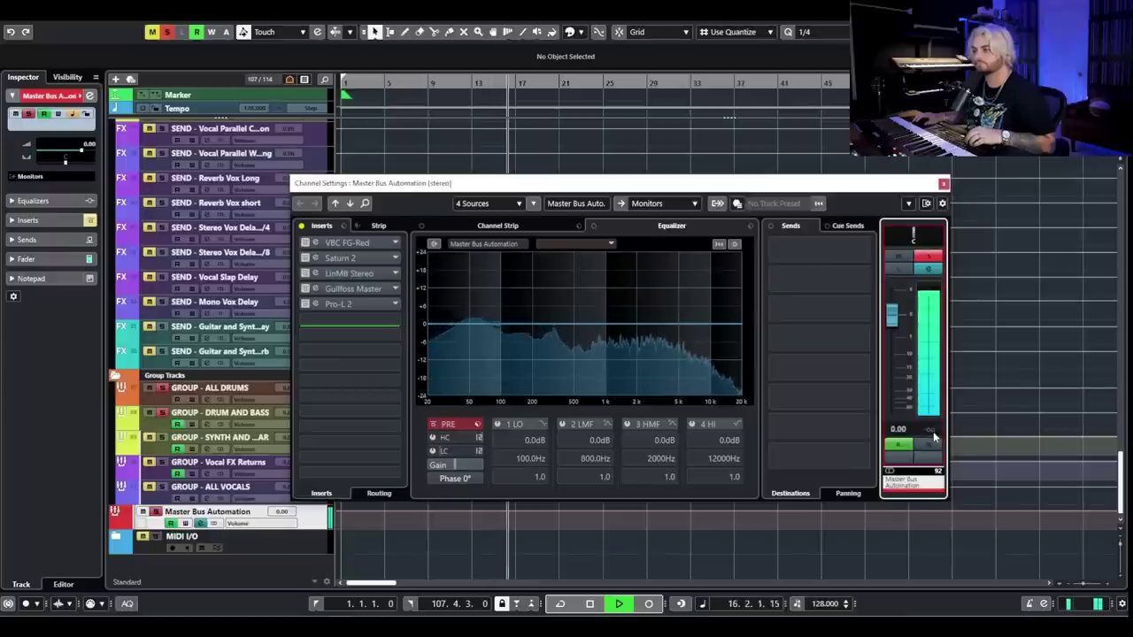
key(space)
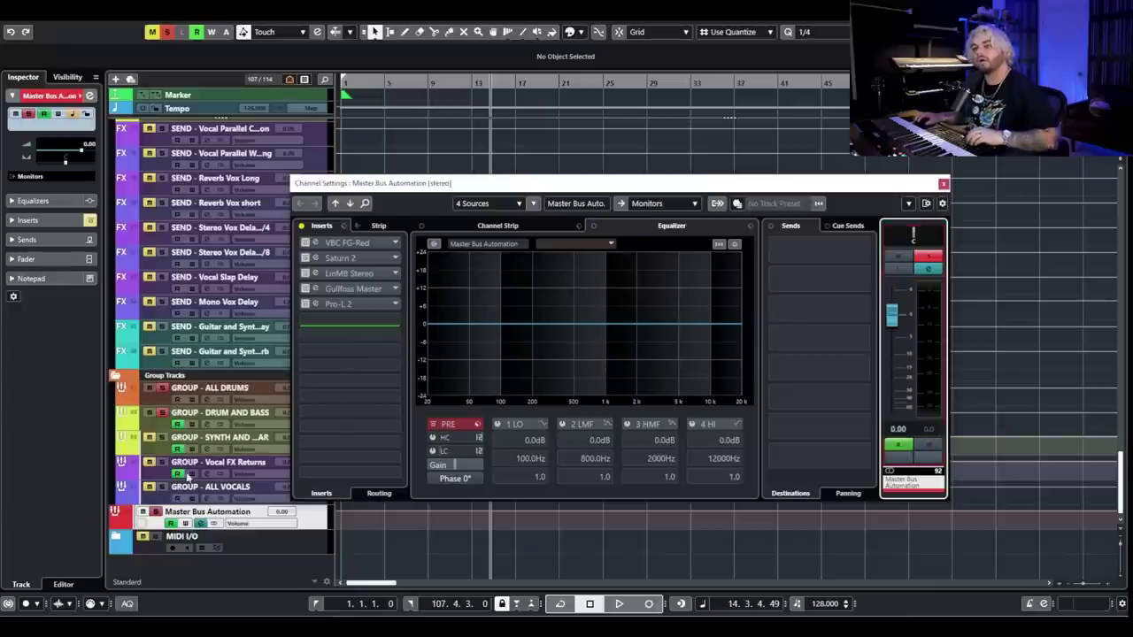
Add a second FabFilter Pro-L 2 limiter in the master bus's next free insert slot and set its output to -0.10.
click(345, 320)
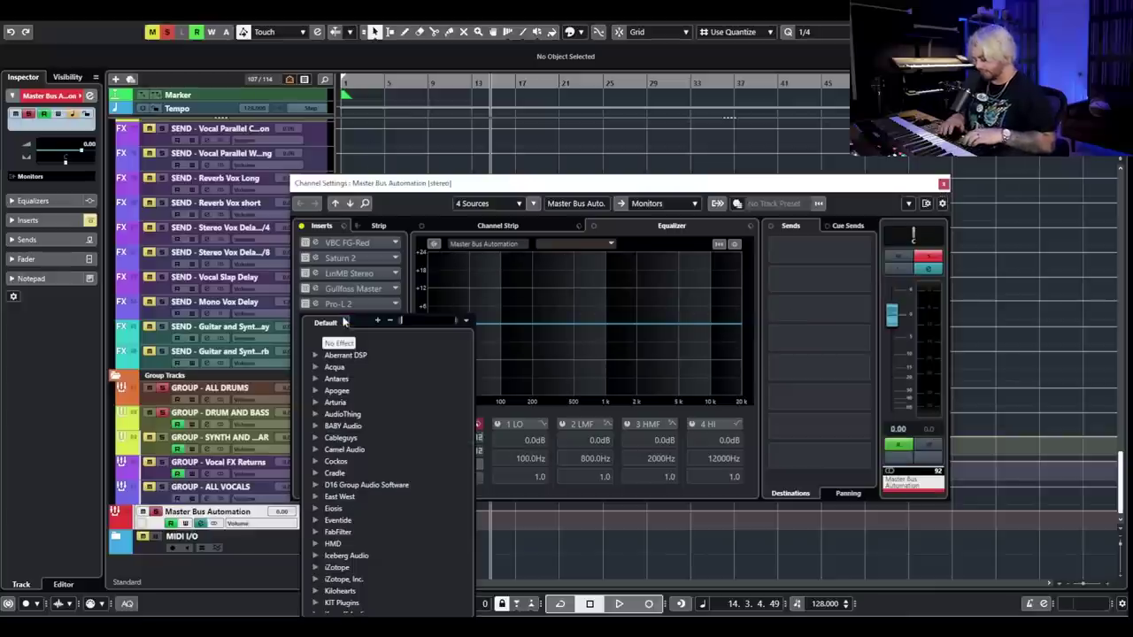
text(pro-c)
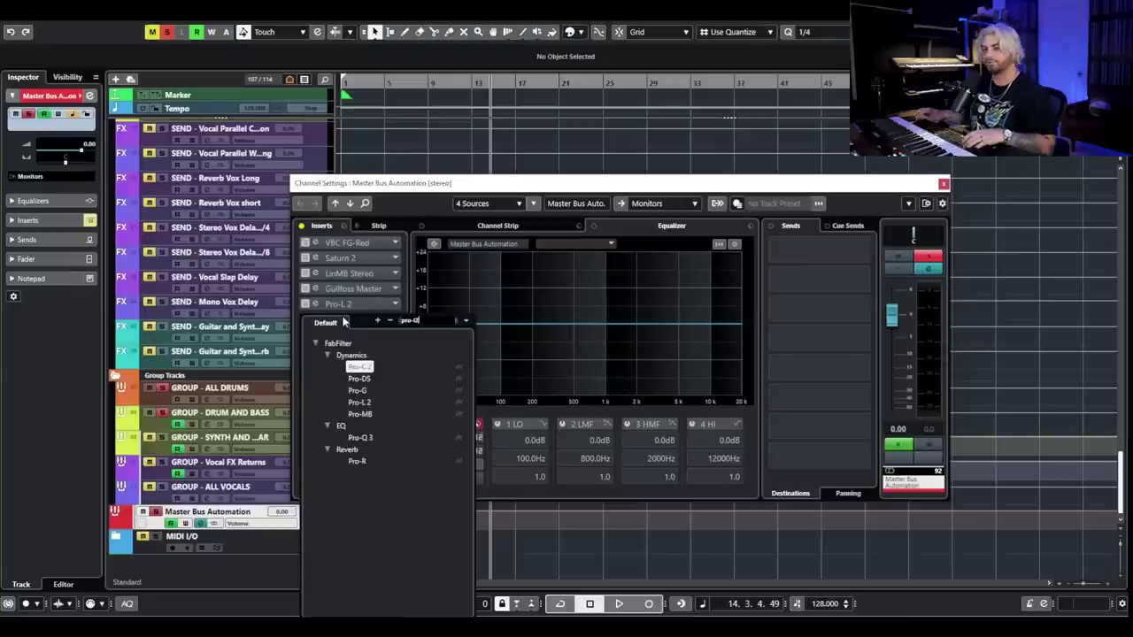
click(360, 437)
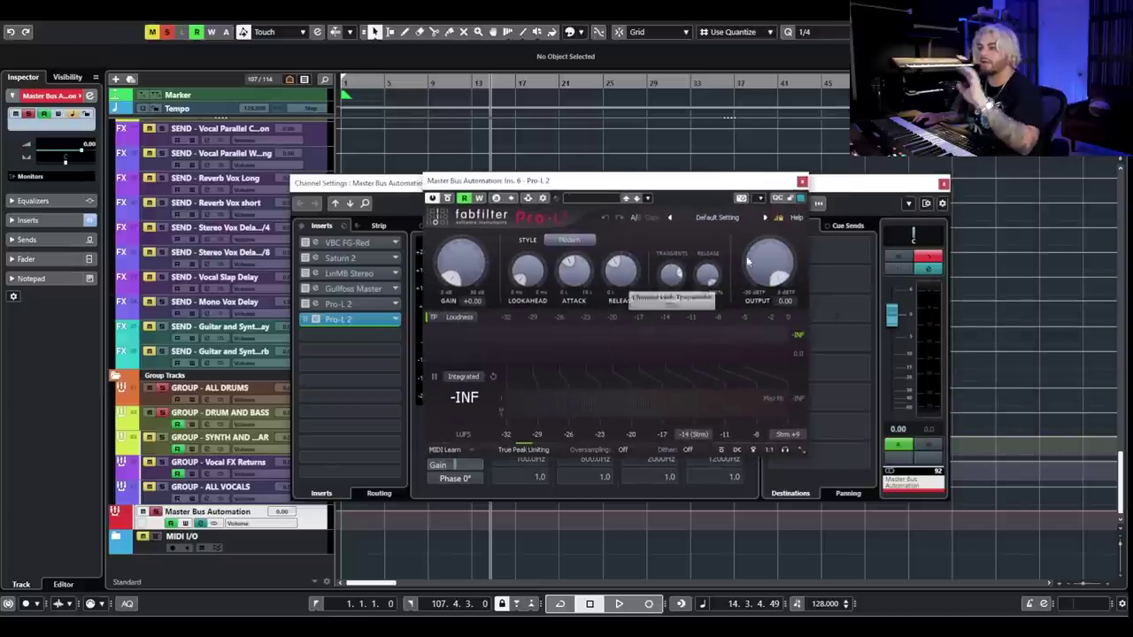
drag(748, 283, 748, 282)
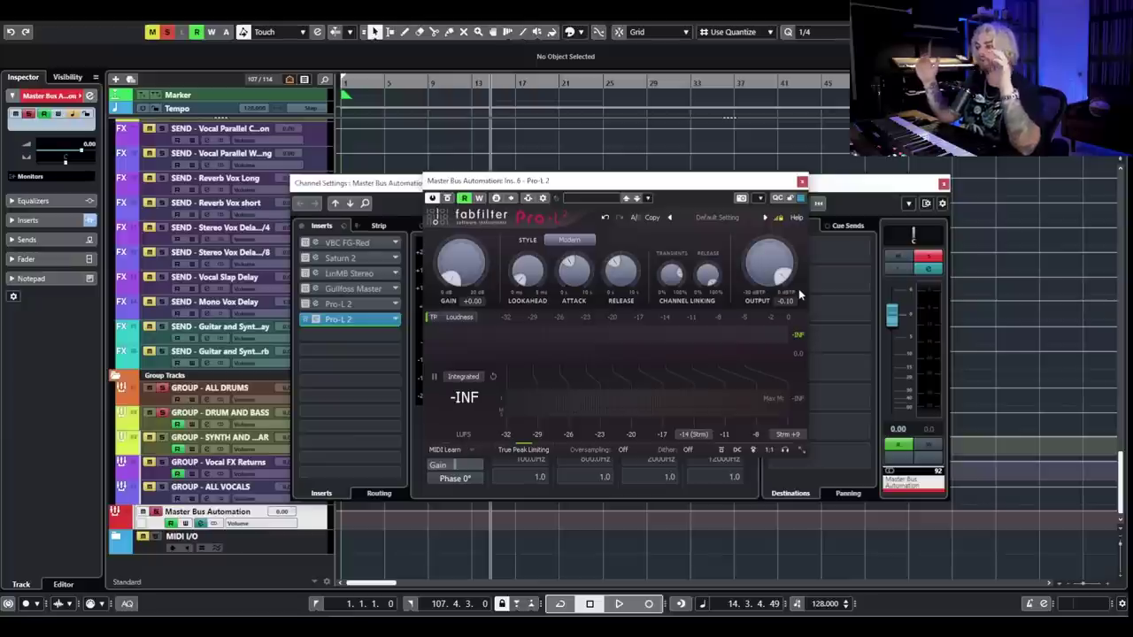
Play the drums through the new Pro-L 2 to check its limiting, and close the plug-in and channel settings.
key(space)
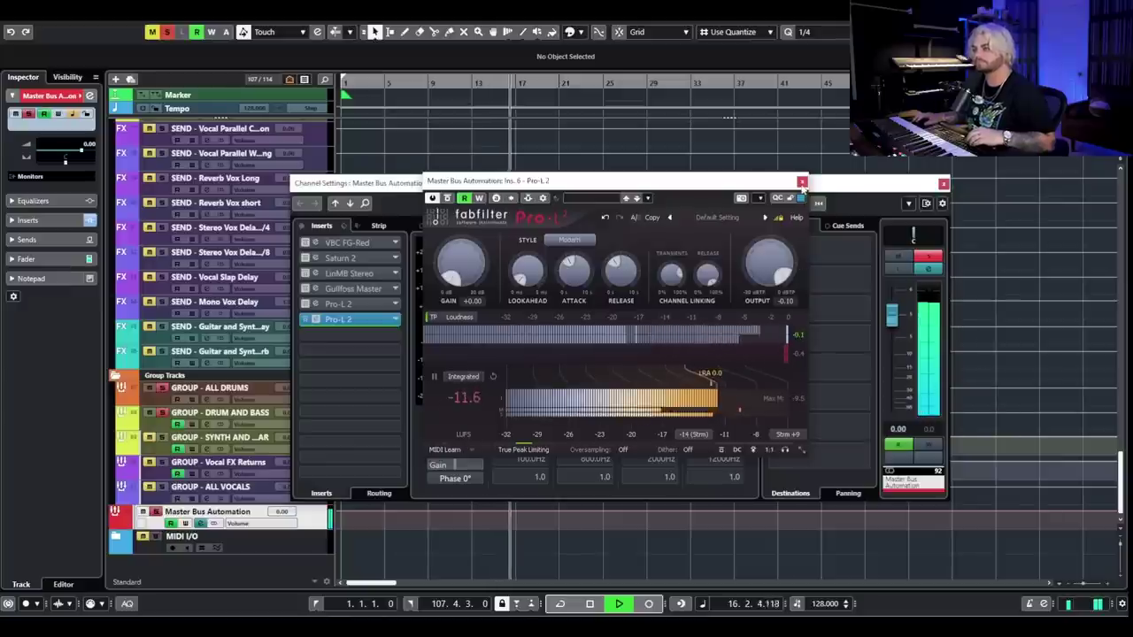
key(space)
click(802, 182)
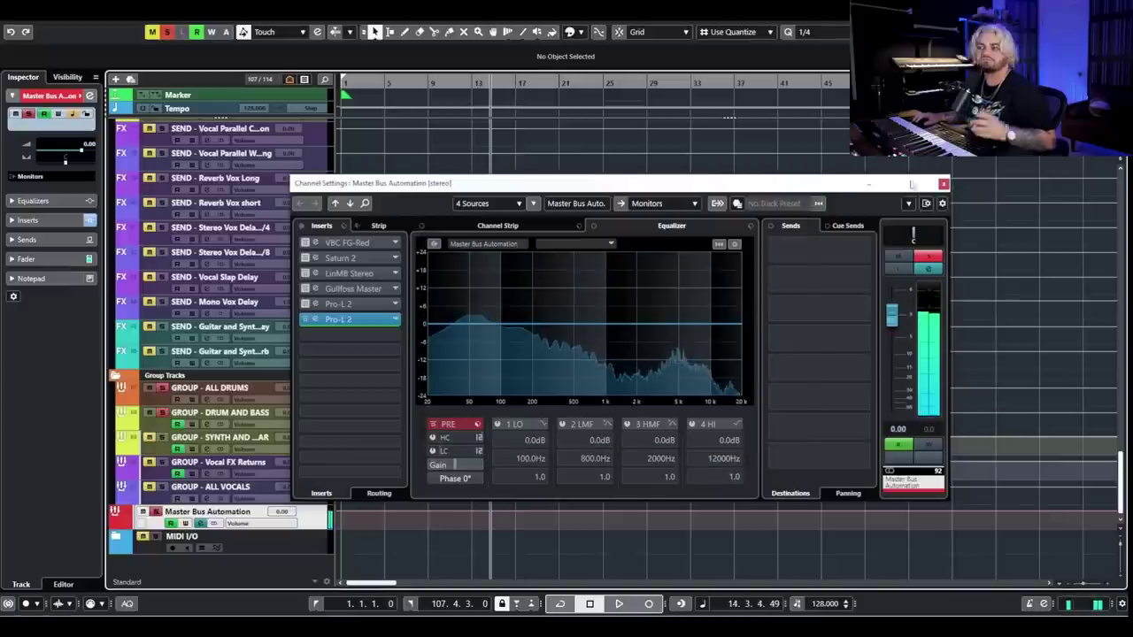
click(944, 183)
Raise the Main Drums group volume to 6.02 dB.
scroll(553, 257, up, 20)
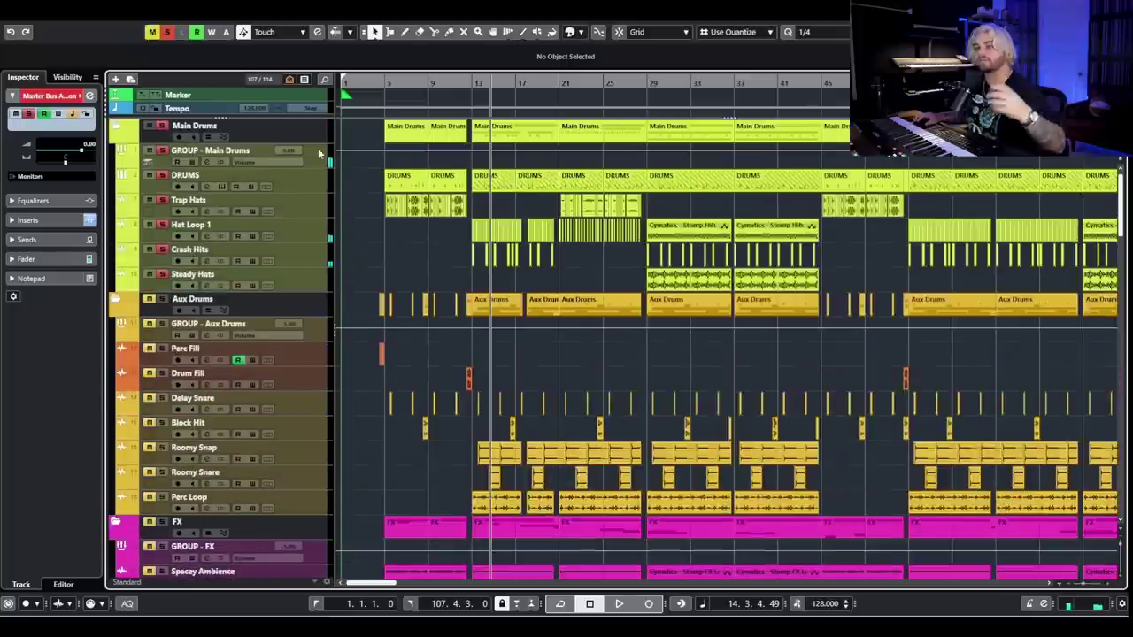
click(321, 154)
drag(288, 159, 433, 142)
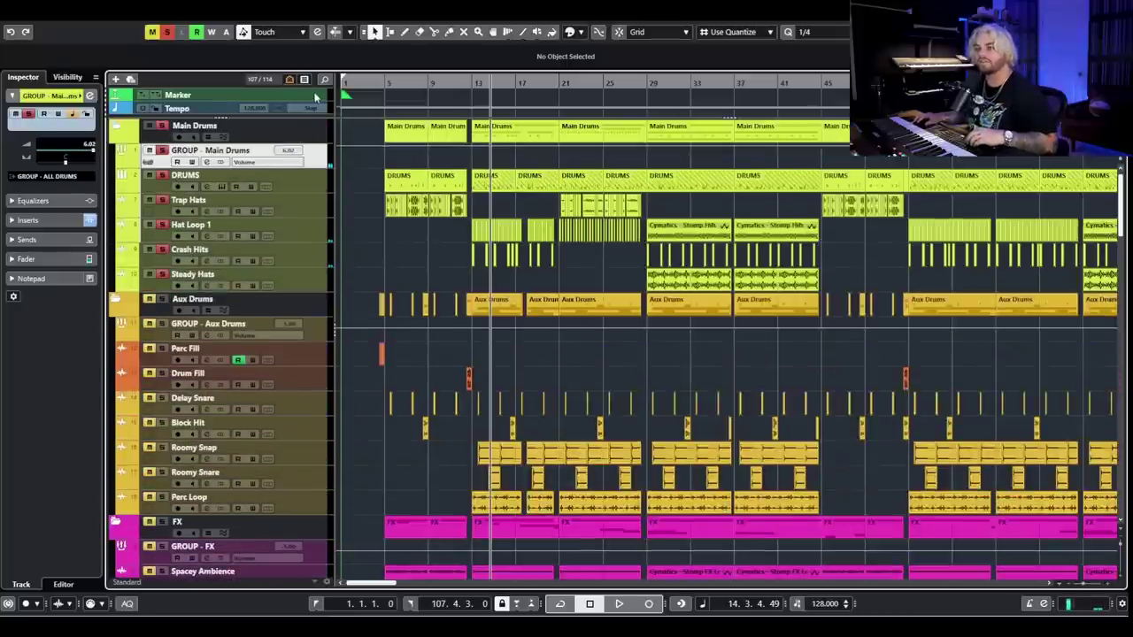
Play the louder drums and examine the output level and gain reduction in the master bus's second Pro-L 2.
key(space)
scroll(509, 301, down, 15)
scroll(509, 301, up, 15)
scroll(512, 319, down, 10)
scroll(515, 334, down, 15)
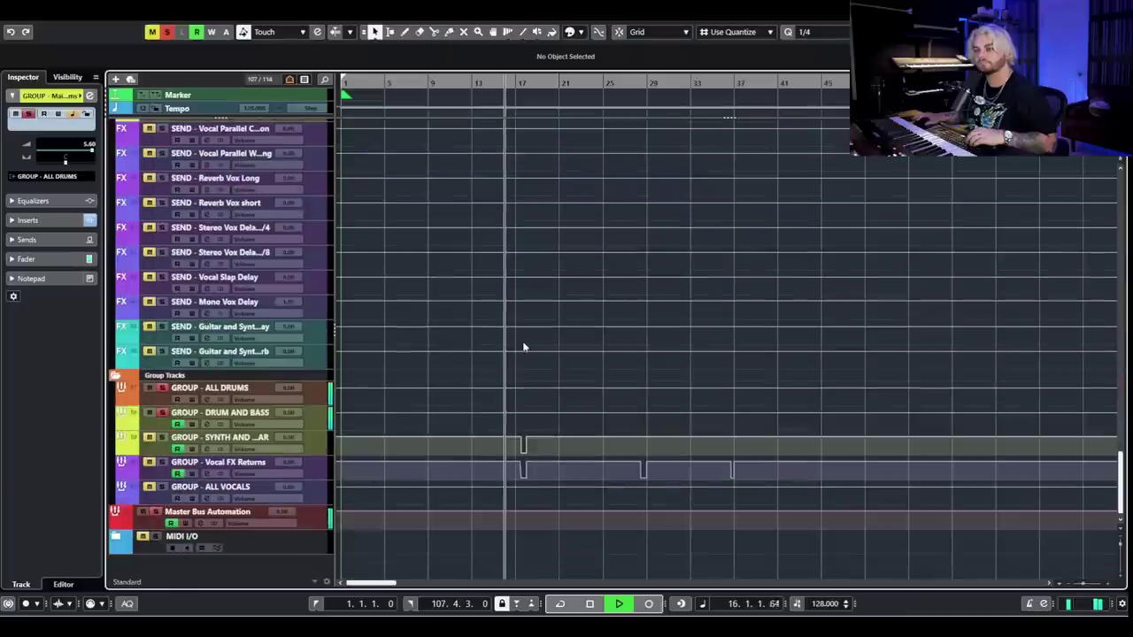
click(207, 512)
key(e)
click(390, 319)
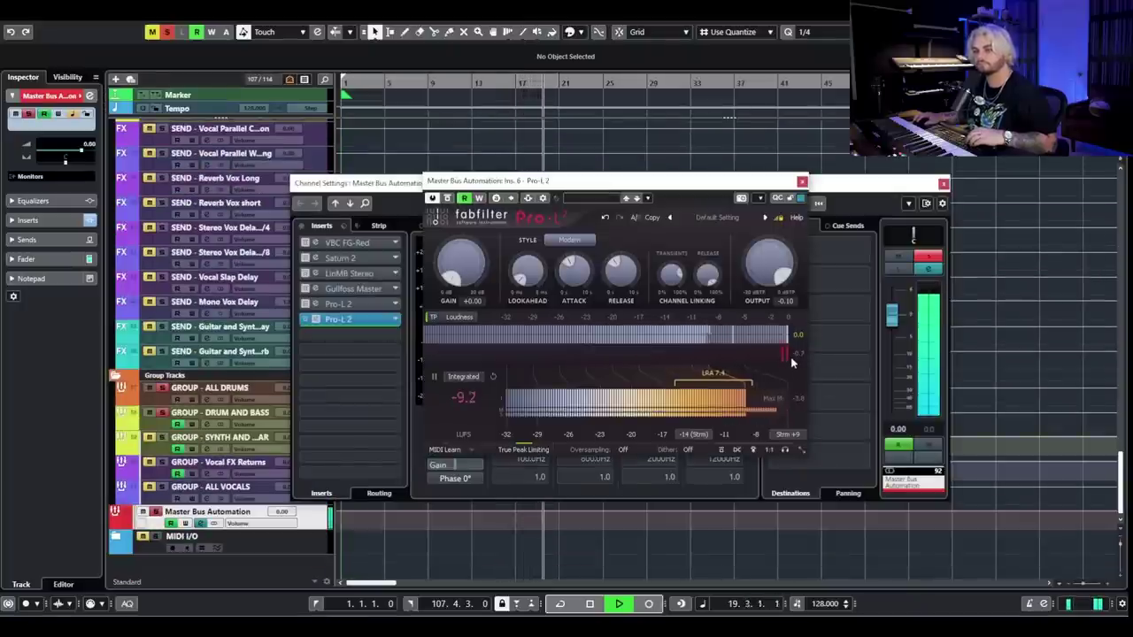
key(space)
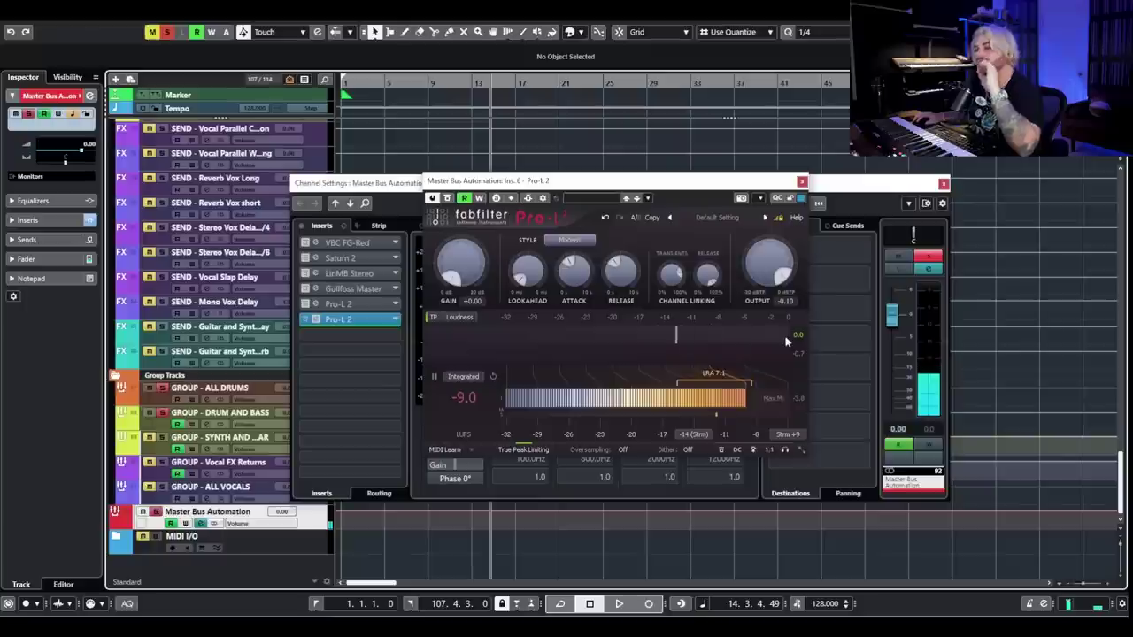
mouse_move(785, 342)
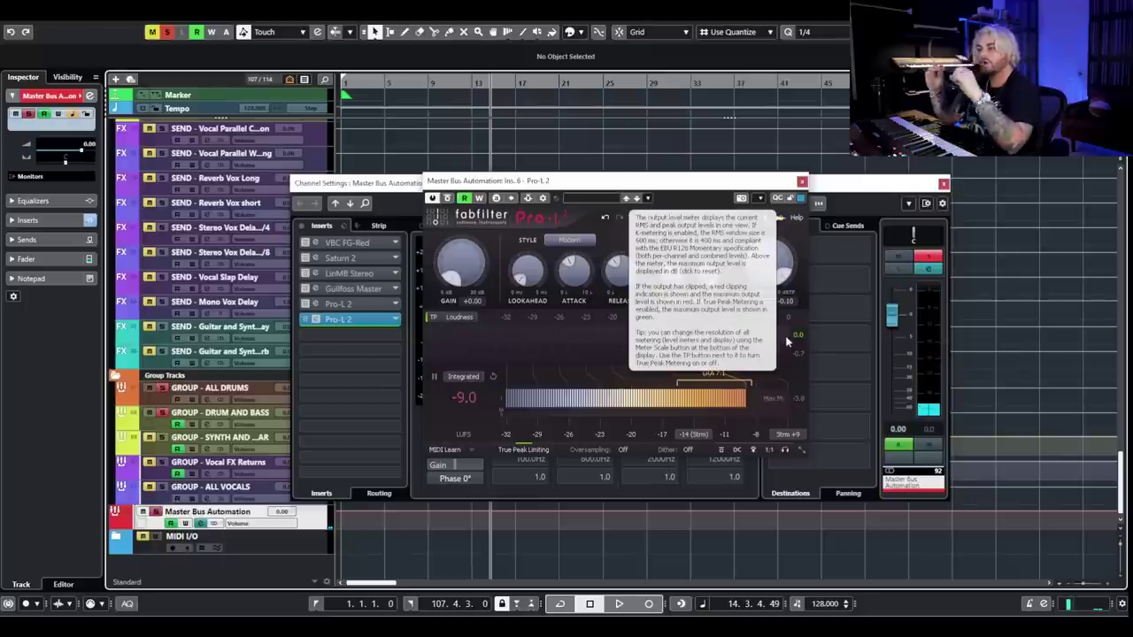
Reset the master bus peak reading and replay the drums to check the limited peak level.
click(931, 431)
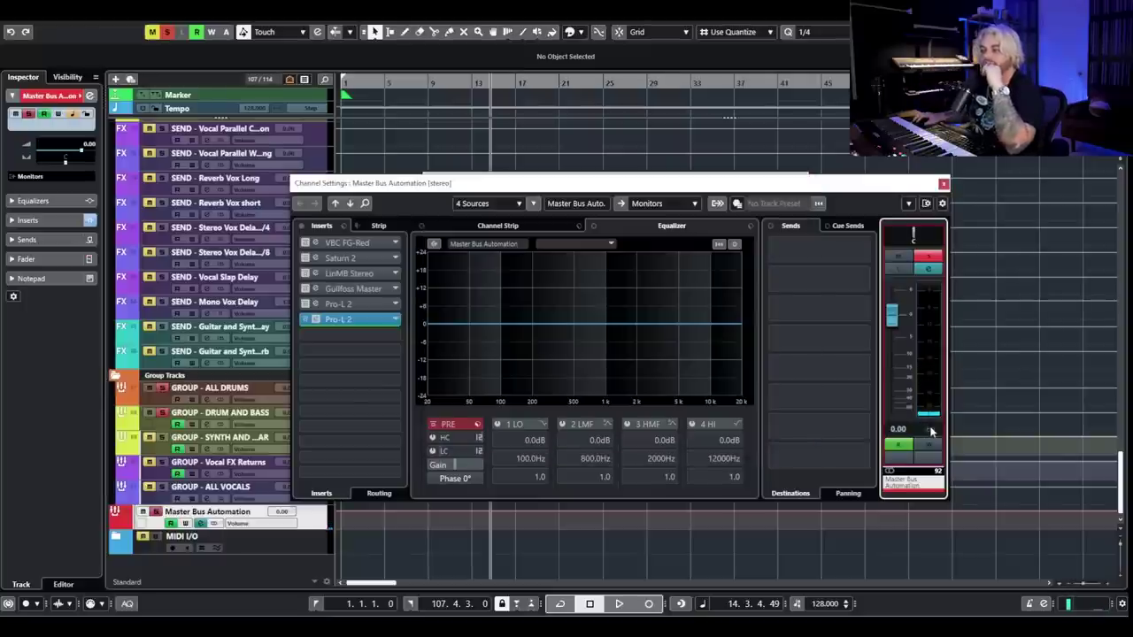
key(space)
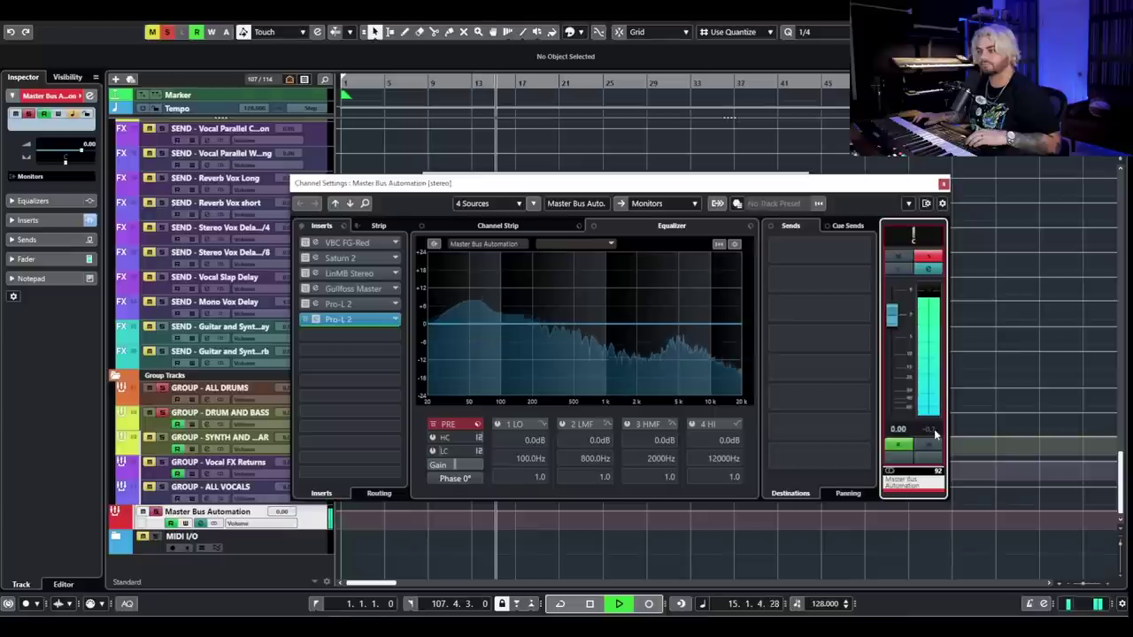
key(space)
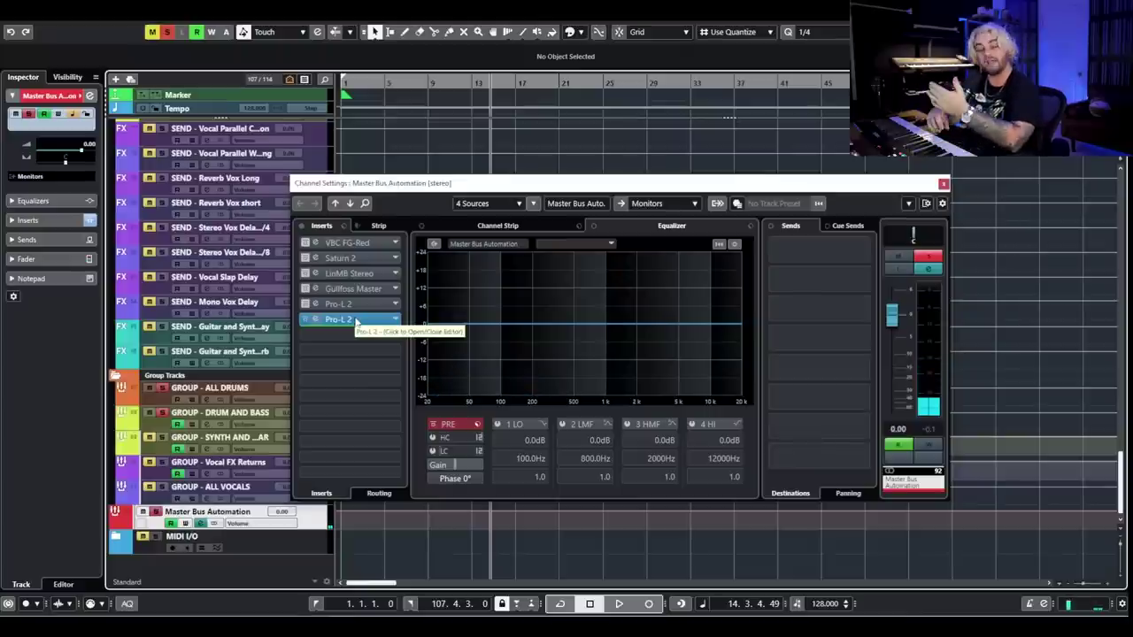
Remove the second Pro-L 2 from the Master Bus Automation channel's inserts.
drag(357, 321, 473, 328)
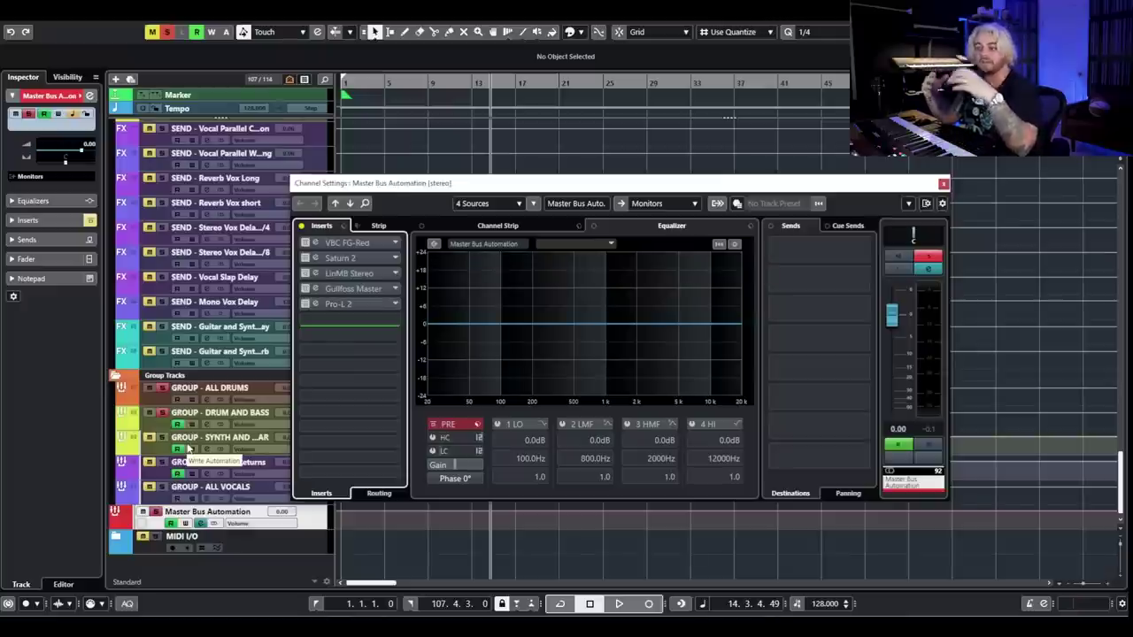
Clear the active mutes and solos, re-enable the Master Bus Automation channel's inserts and close its channel settings.
click(167, 389)
click(301, 227)
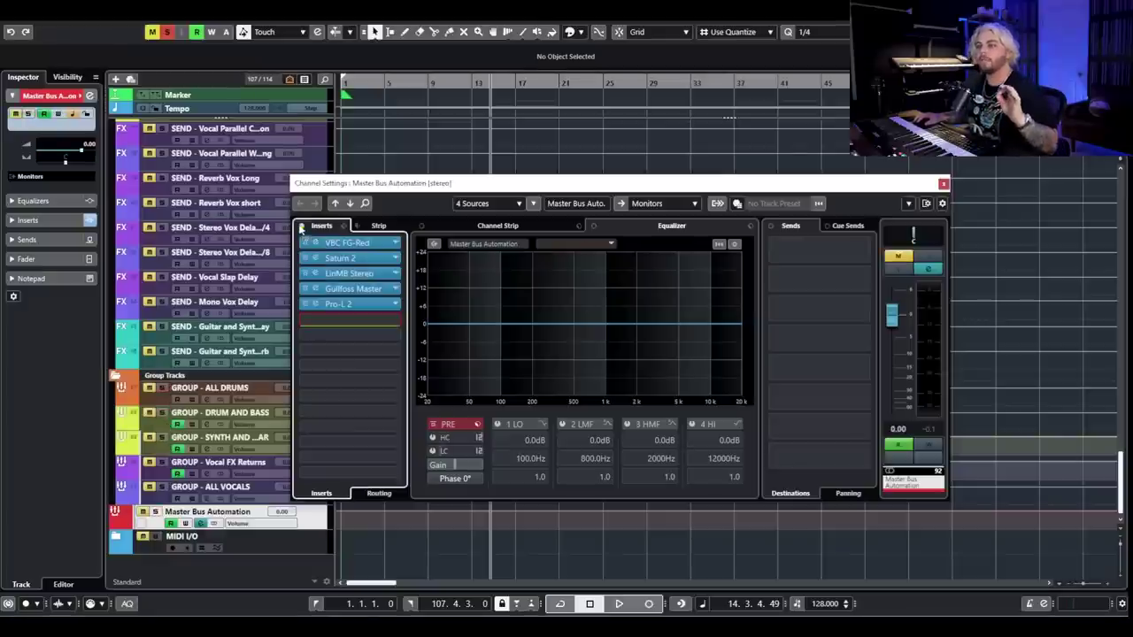
click(944, 184)
click(168, 31)
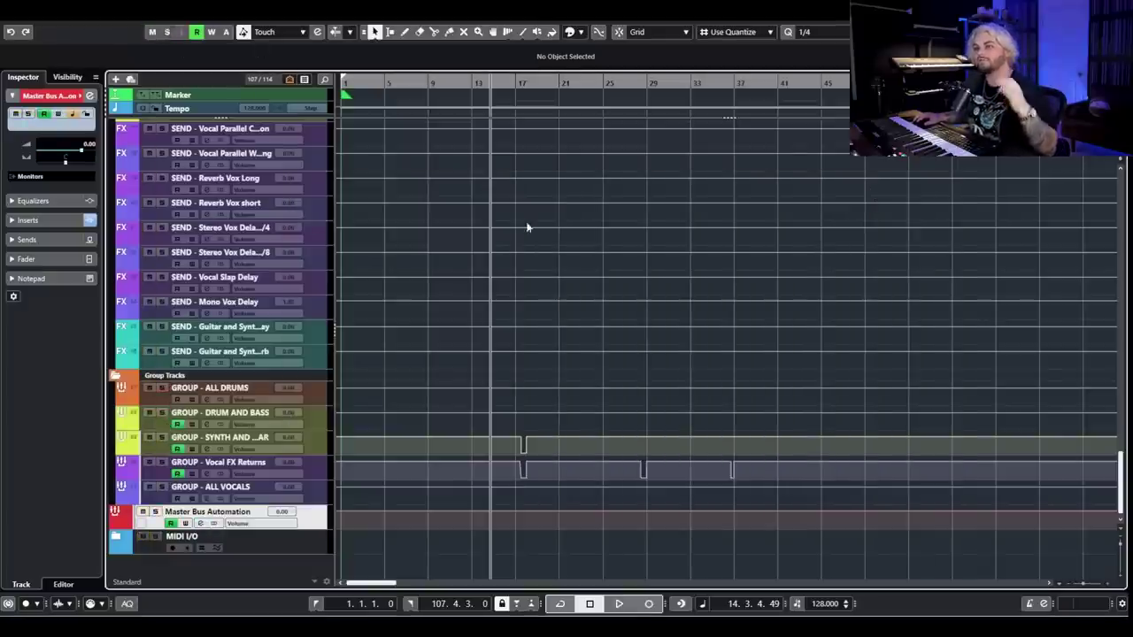
Solo the RILEY VERSE track and open its channel settings, briefly bypassing and re-enabling its inserts.
scroll(527, 232, up, 15)
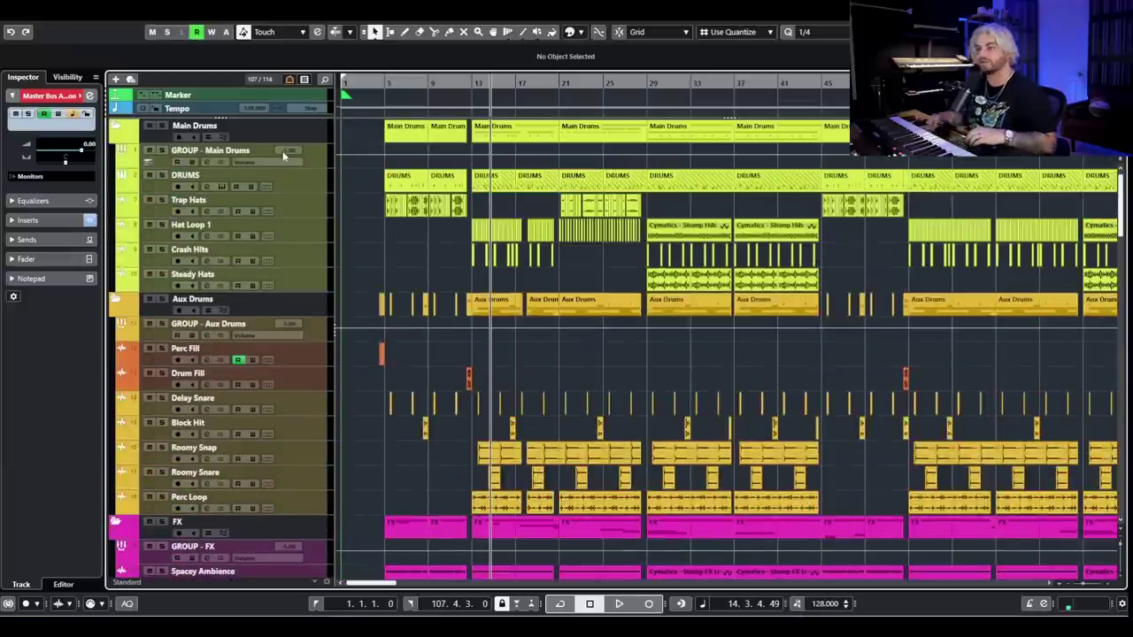
scroll(360, 252, down, 10)
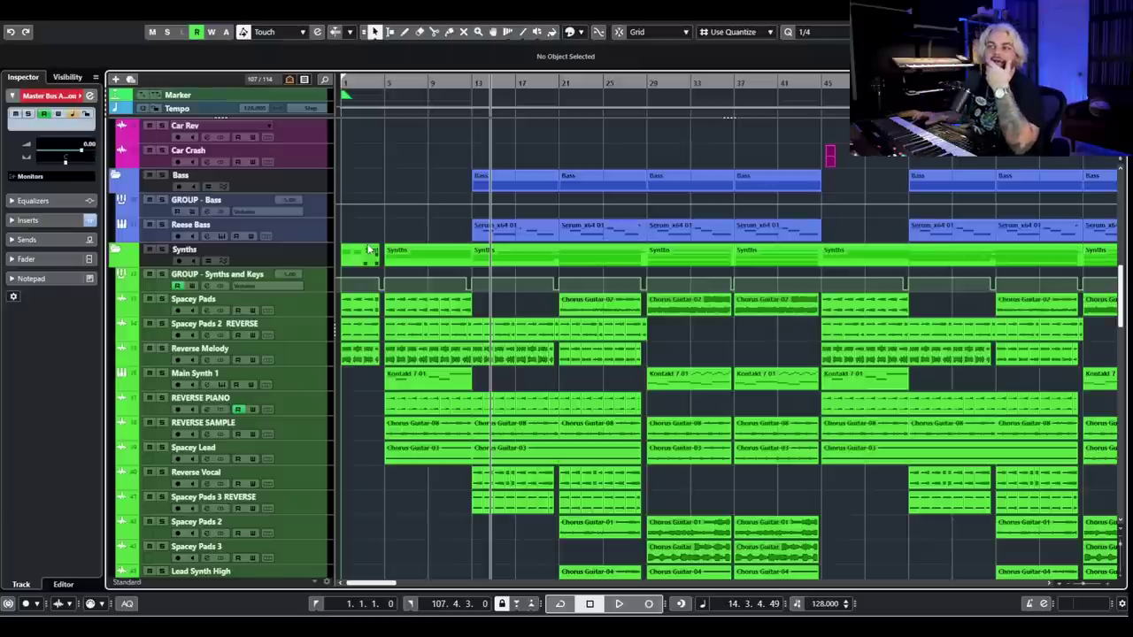
scroll(369, 251, down, 15)
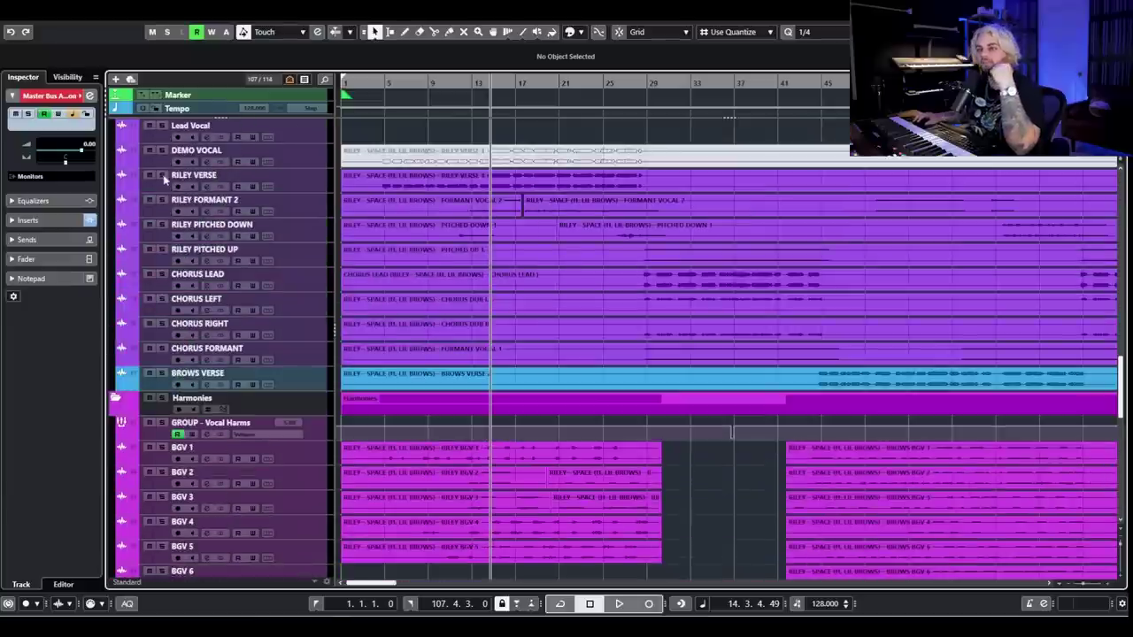
click(168, 179)
click(210, 187)
drag(323, 186, 346, 309)
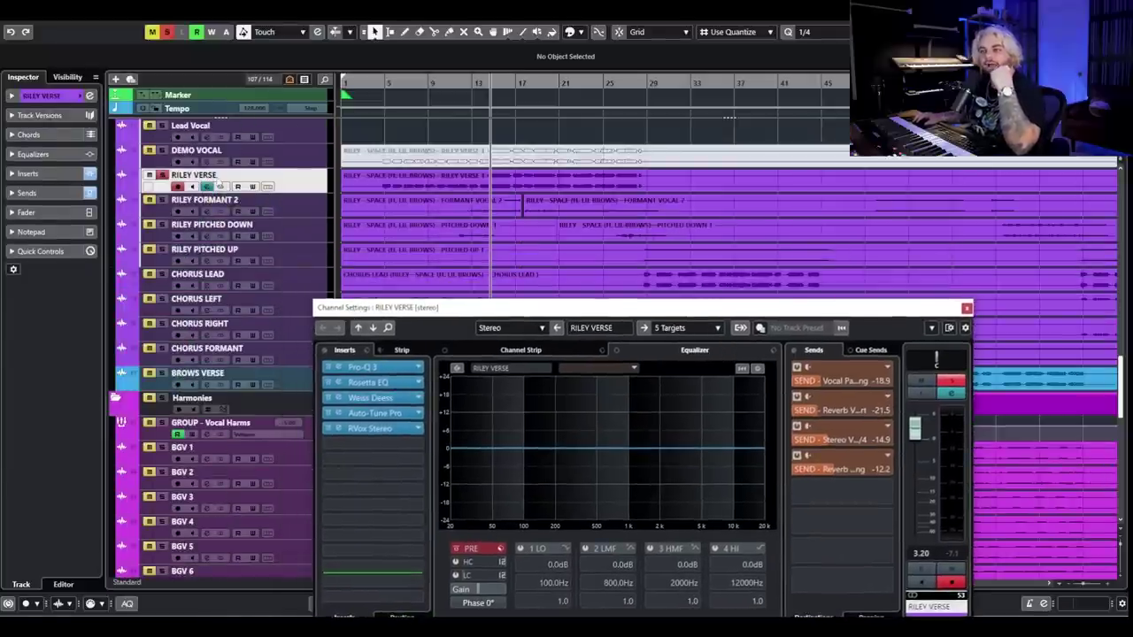
click(324, 354)
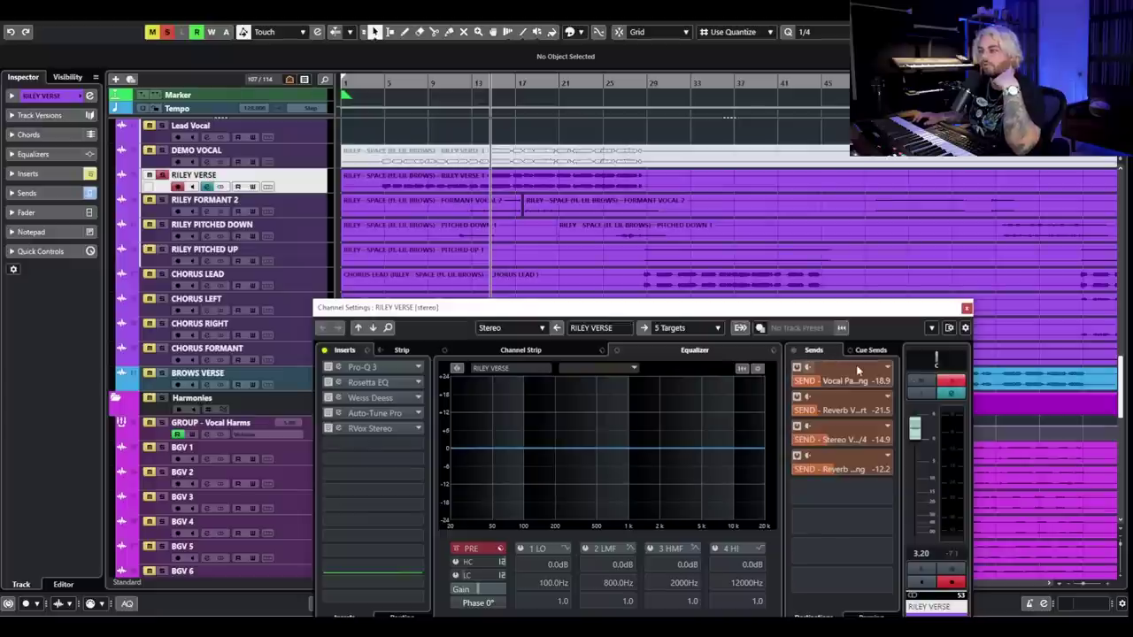
click(326, 350)
Unmute the DEMO VOCAL clip and bypass the Virtual Mix Rack insert on its channel.
click(557, 157)
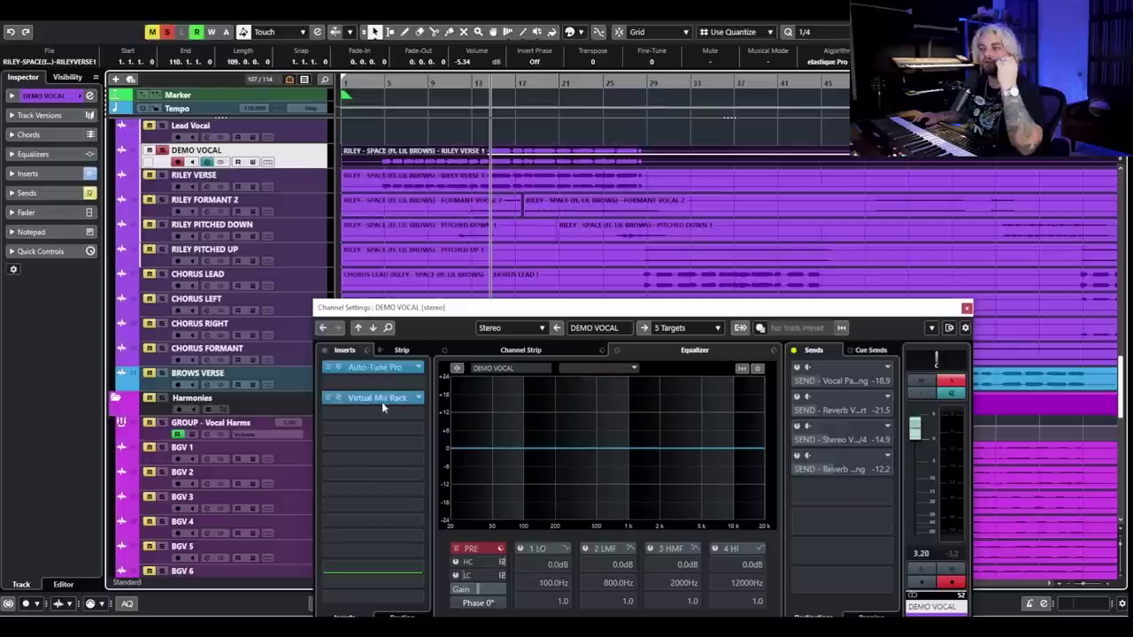
click(324, 400)
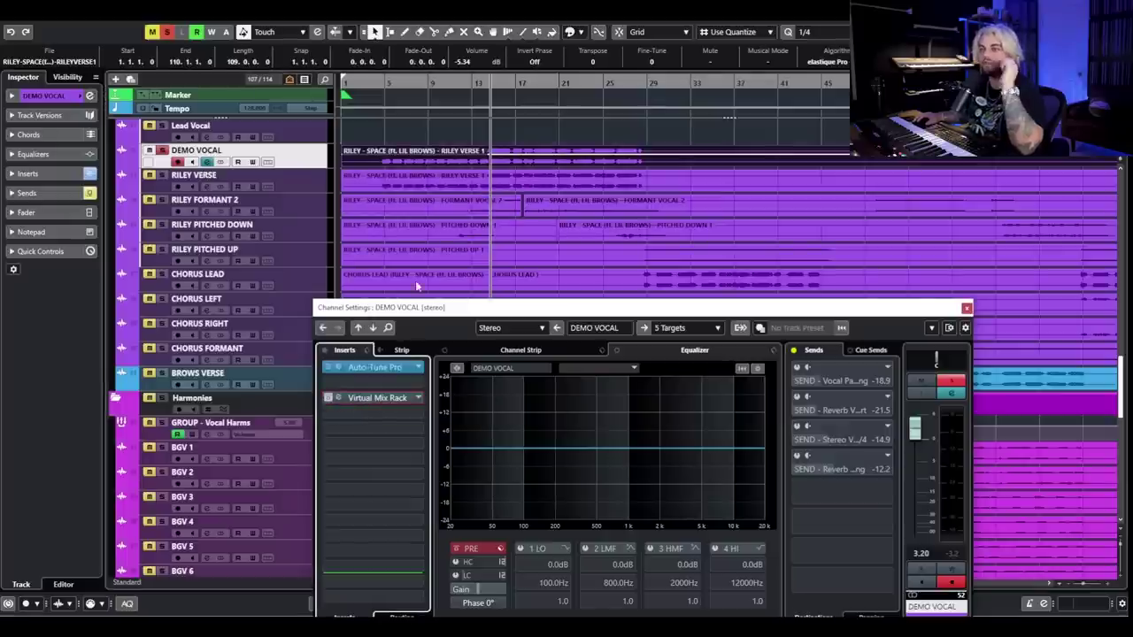
Reset the DEMO VOCAL peak reading and play the vocal to examine its level without the Virtual Mix Rack.
click(952, 556)
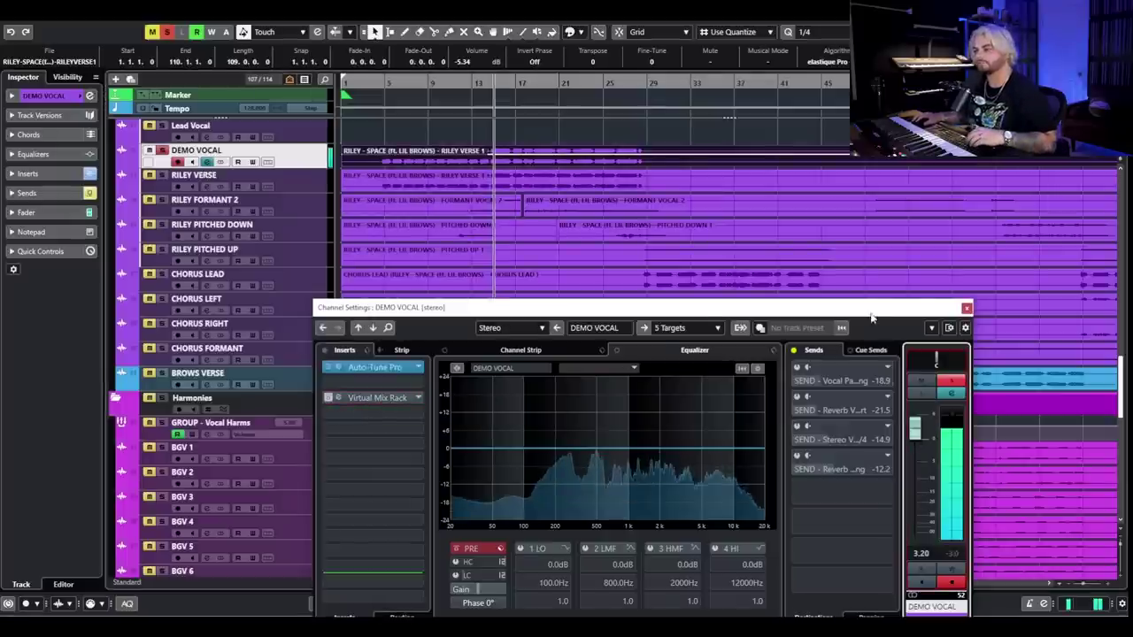
key(ctrl+alt+t)
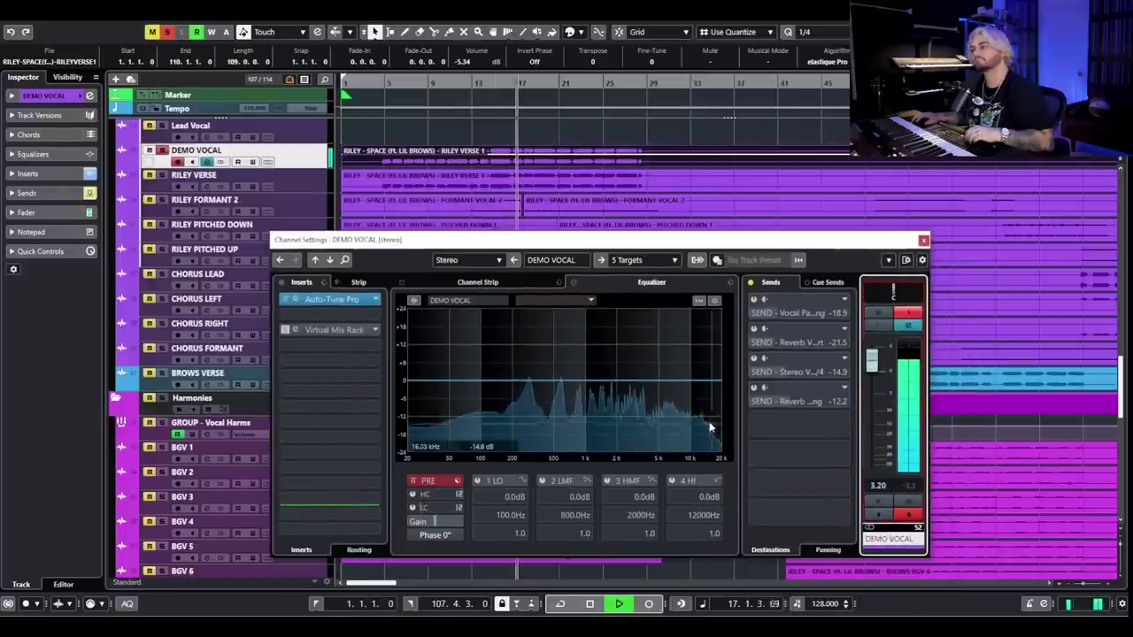
key(space)
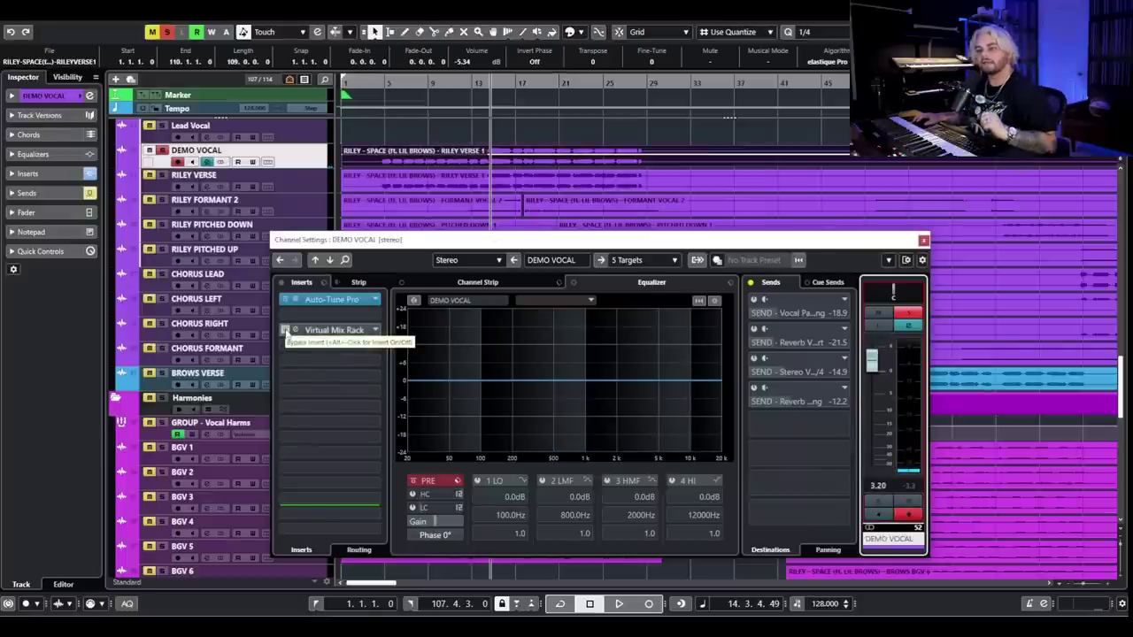
Load a fresh default FG-116 into the DEMO VOCAL's active Virtual Mix Rack and play the vocal to check its compression.
click(343, 330)
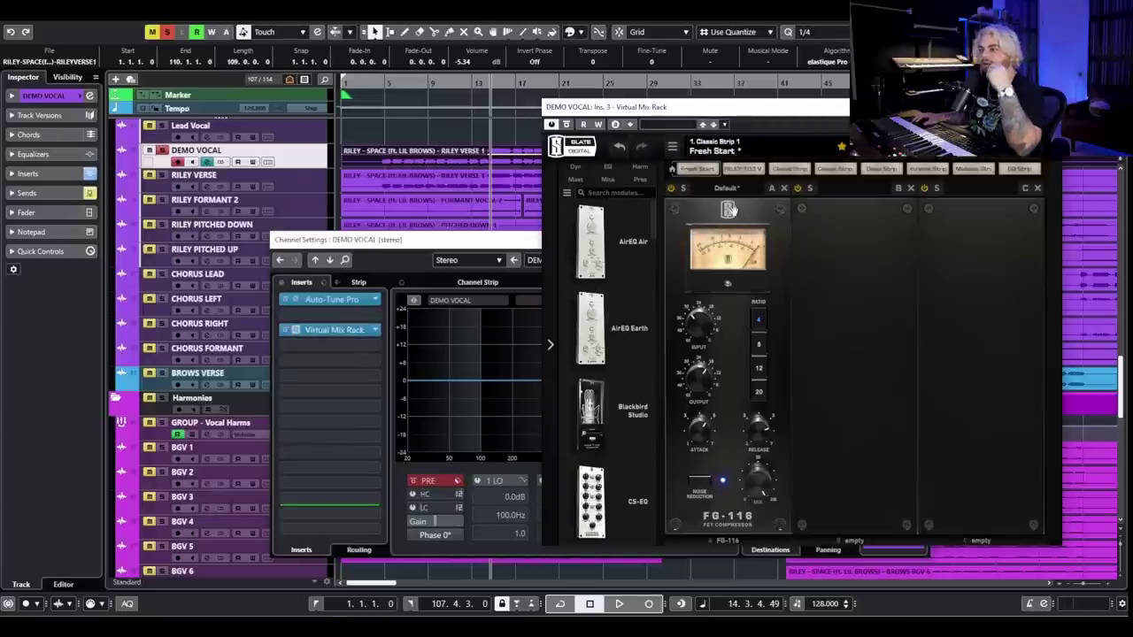
click(784, 188)
scroll(610, 336, down, 10)
double_click(615, 323)
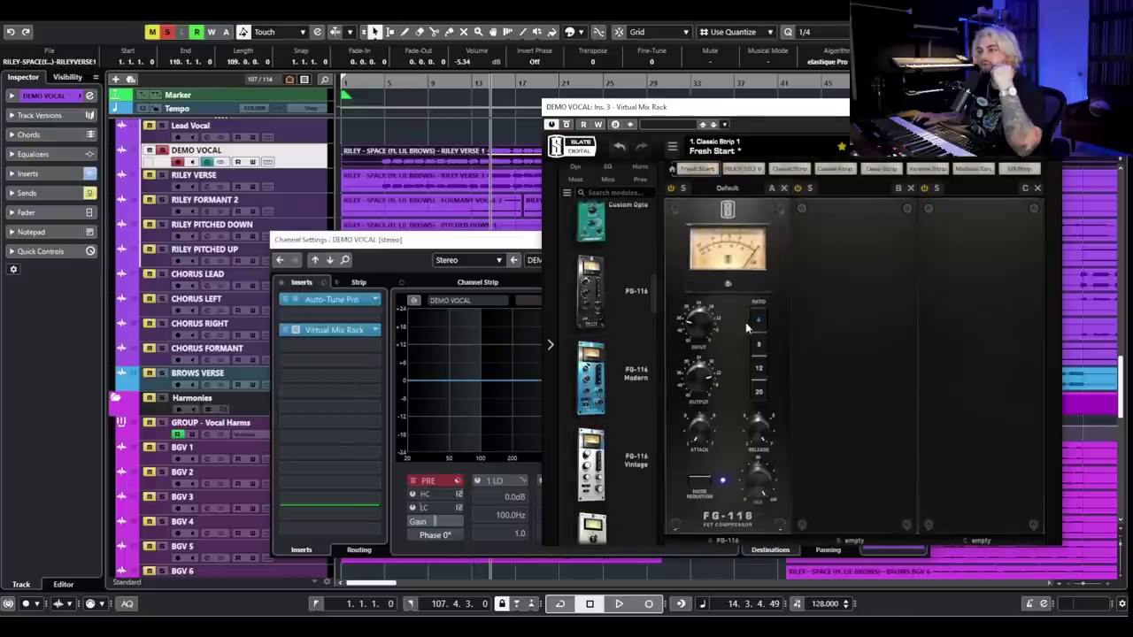
click(398, 239)
click(923, 240)
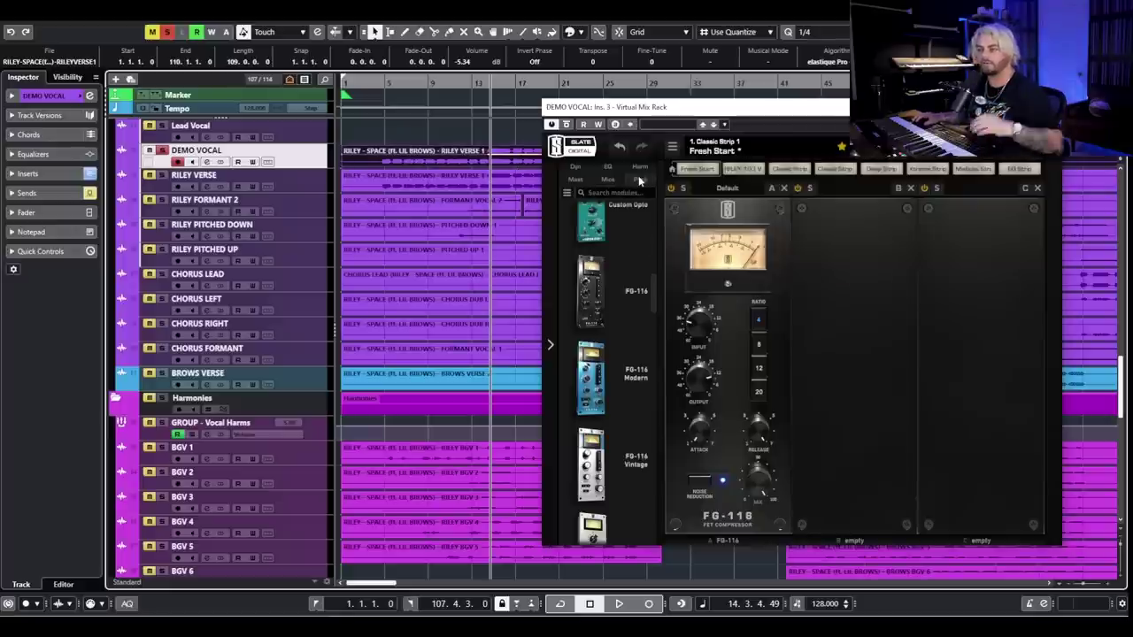
key(space)
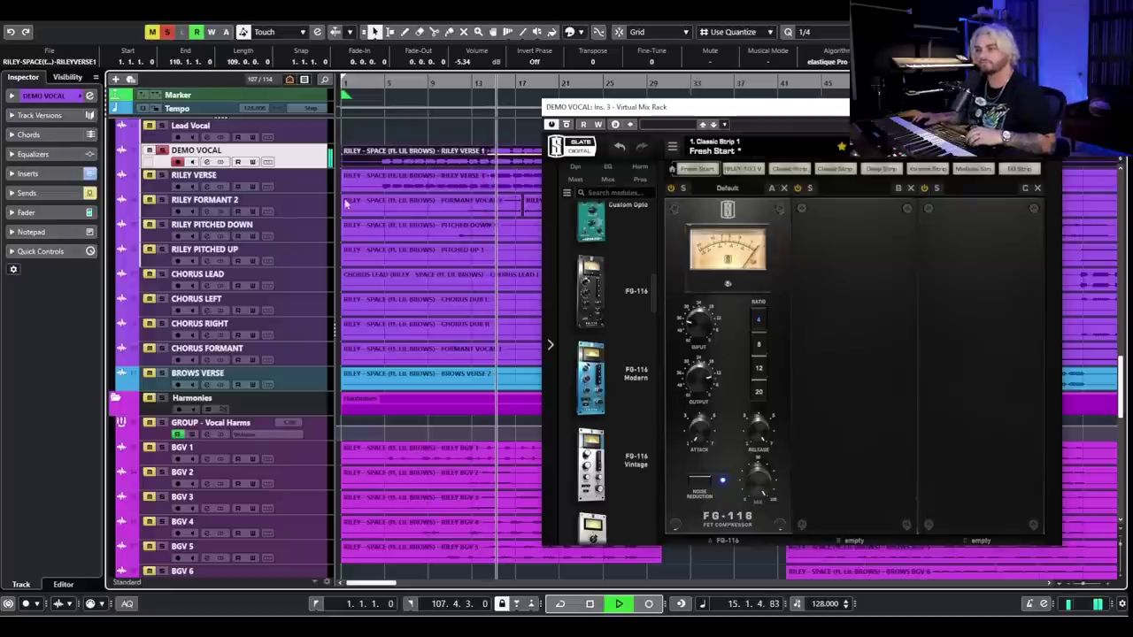
key(space)
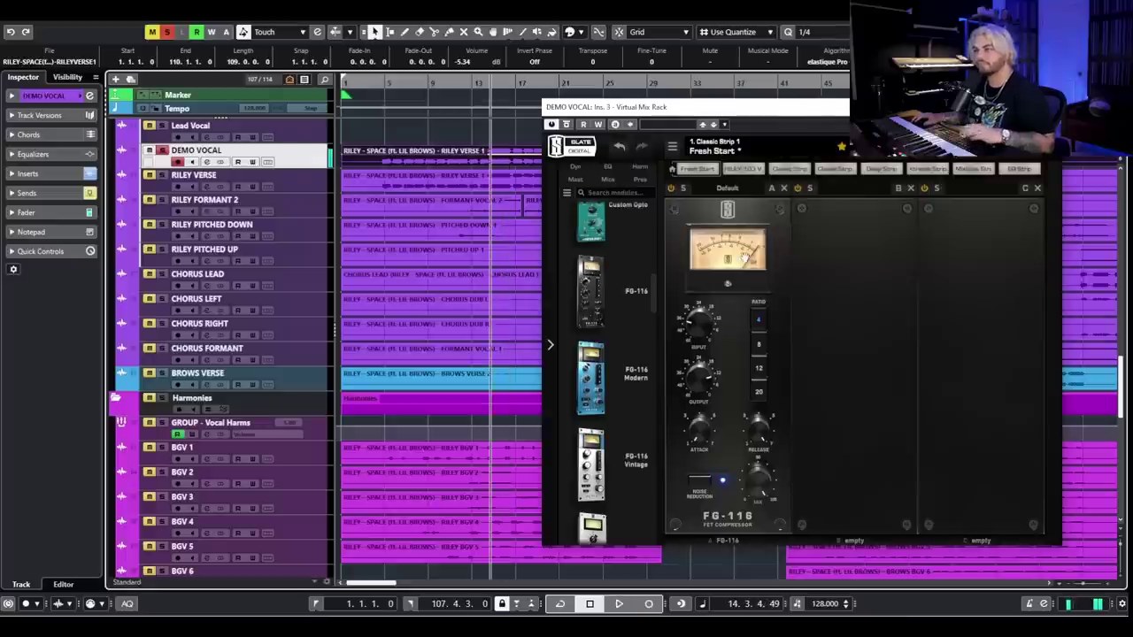
Try DEMO VOCAL clip volumes of -0.48 and -5.79 dB, finishing with the clip raised to 3.28 dB.
key(g)
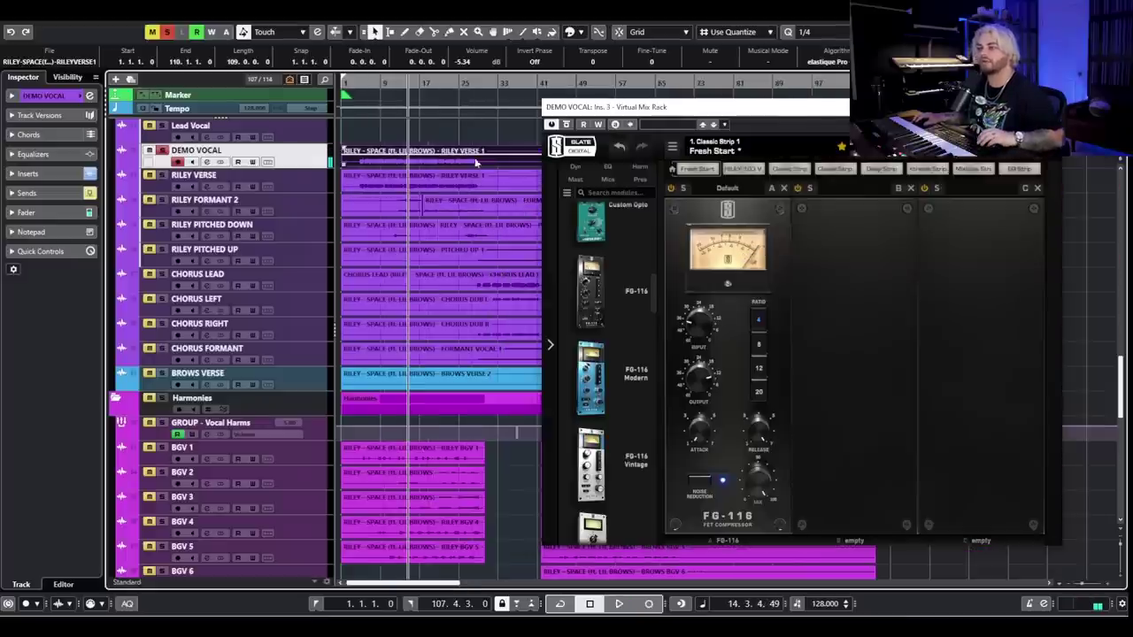
key(g)
key(g)
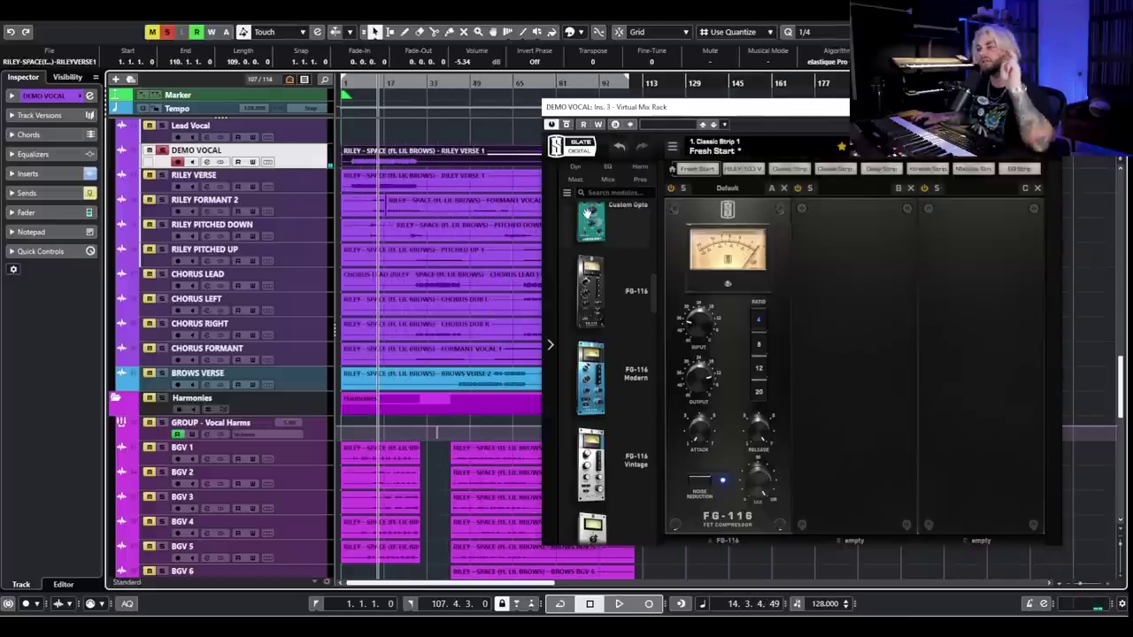
drag(487, 154, 487, 157)
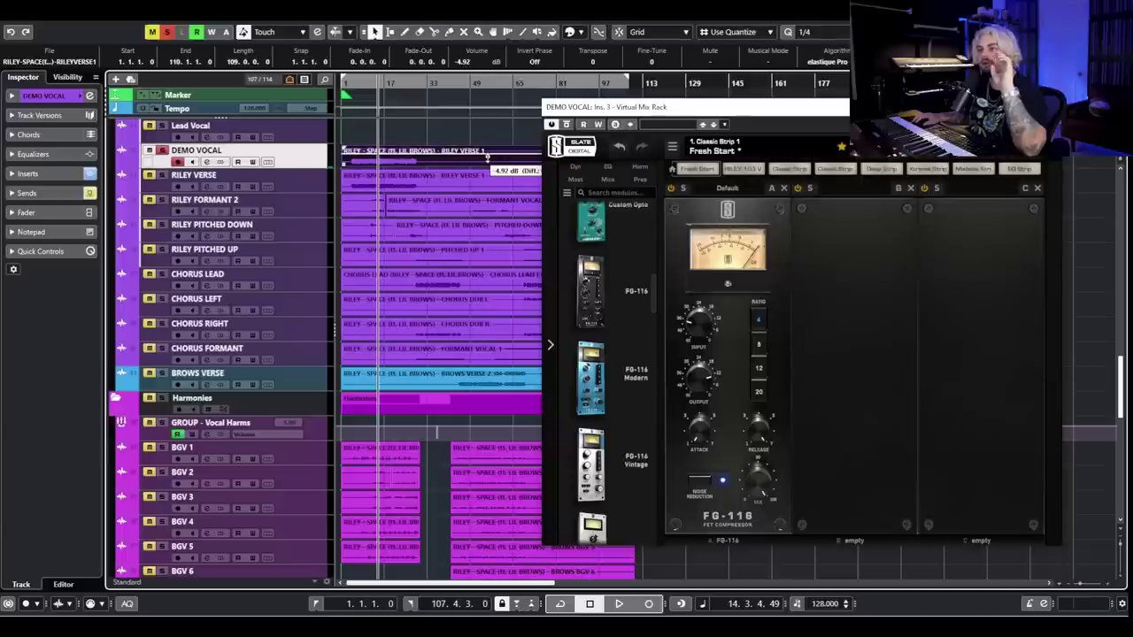
drag(487, 157, 474, 158)
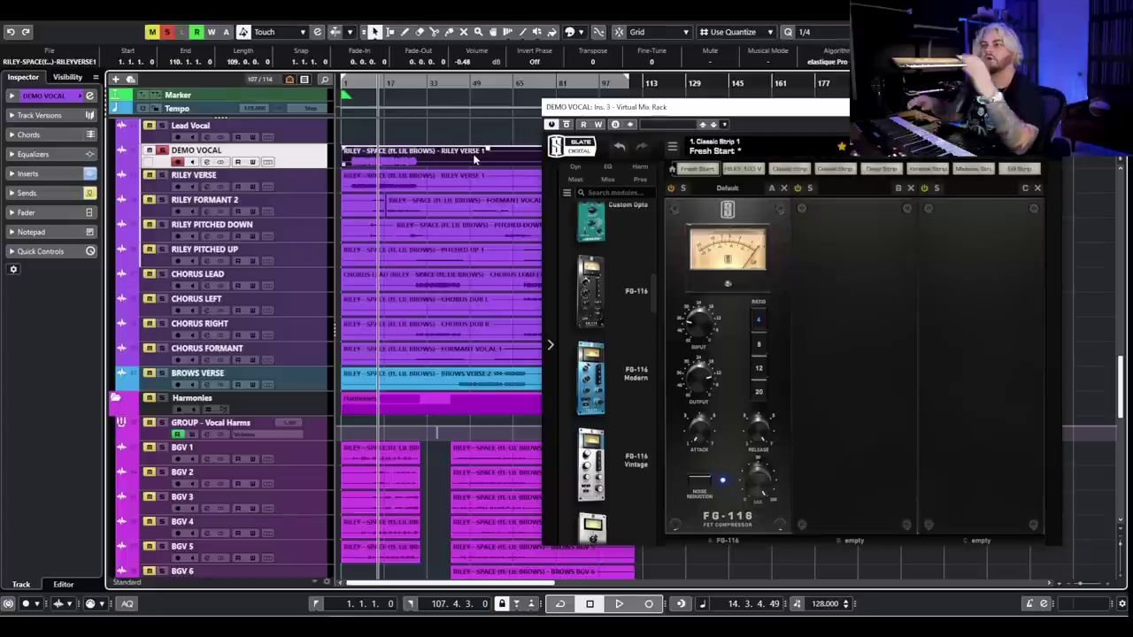
mouse_move(487, 149)
mouse_down()
mouse_move(489, 171)
mouse_move(508, 97)
mouse_move(515, 172)
mouse_move(497, 157)
mouse_up()
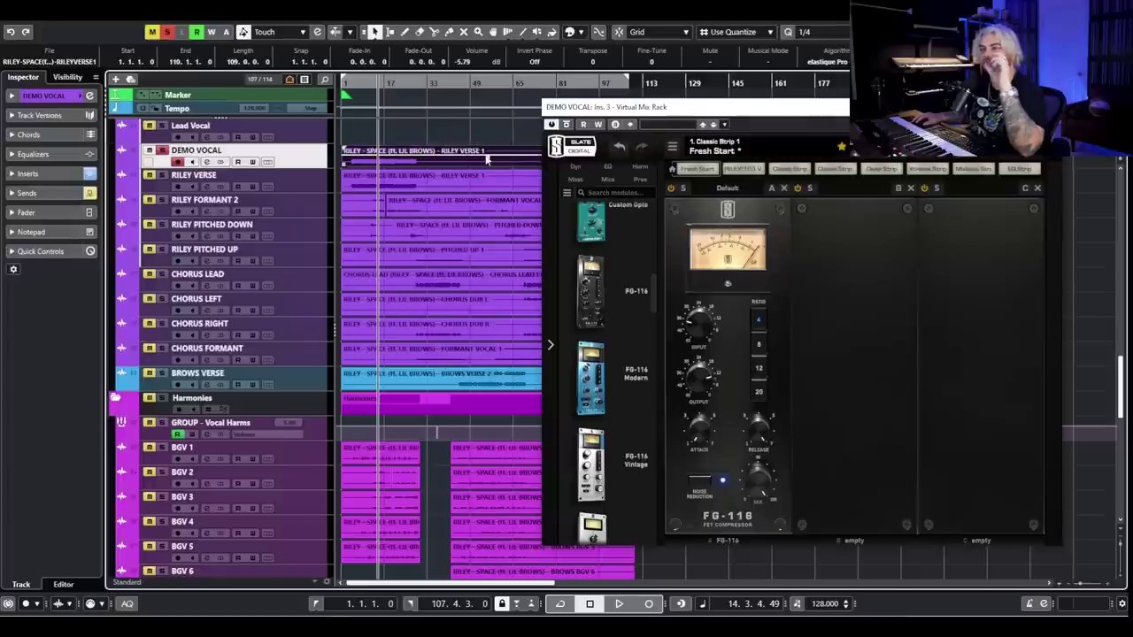
drag(487, 148, 506, 138)
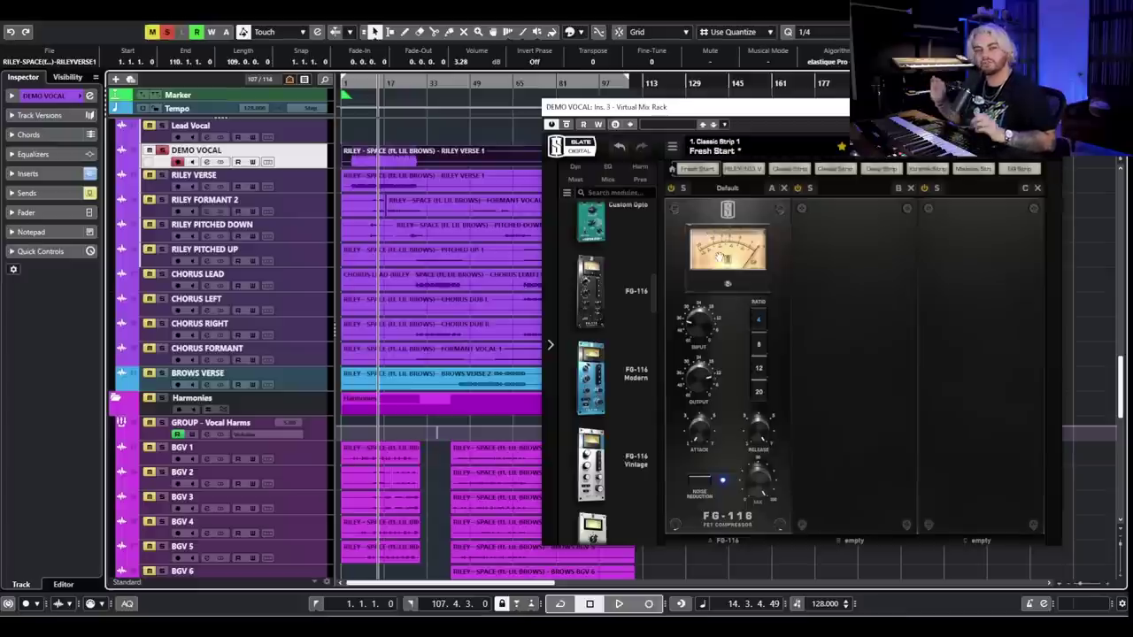
Set the FG-116 output to about -18.7 dB and its attack to 4.12 while auditioning the louder vocal.
drag(697, 379, 690, 399)
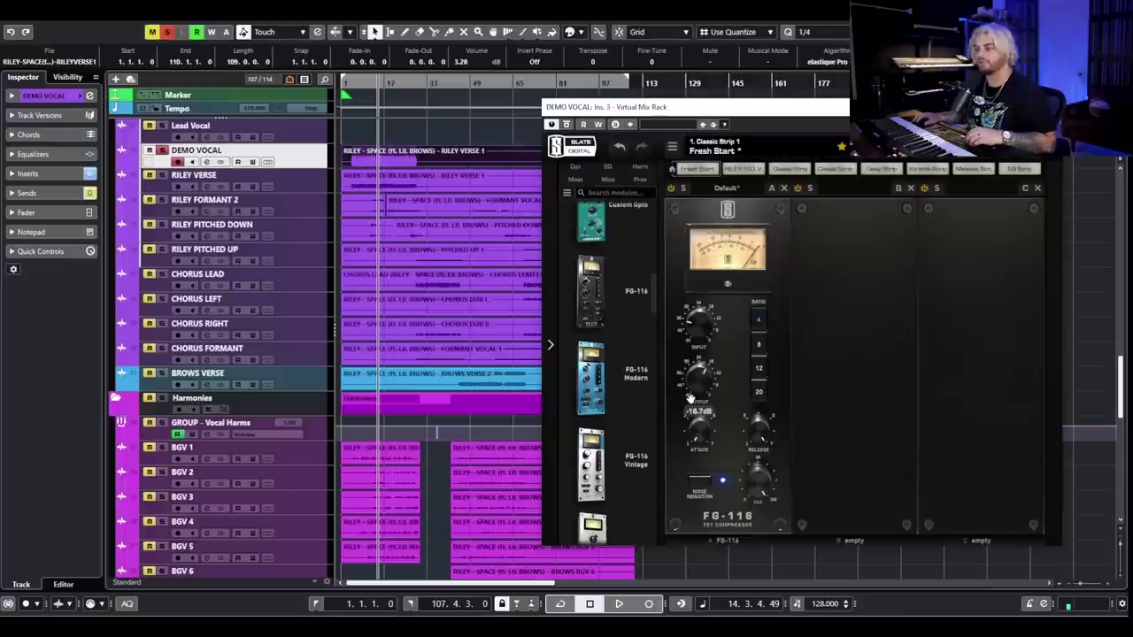
key(space)
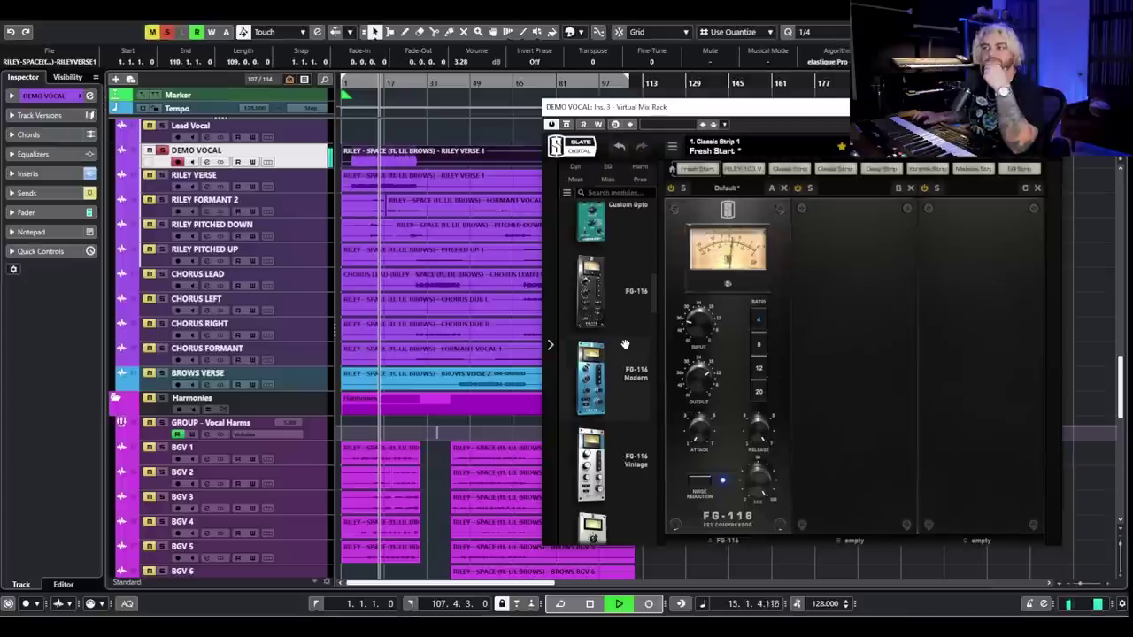
drag(693, 453, 721, 390)
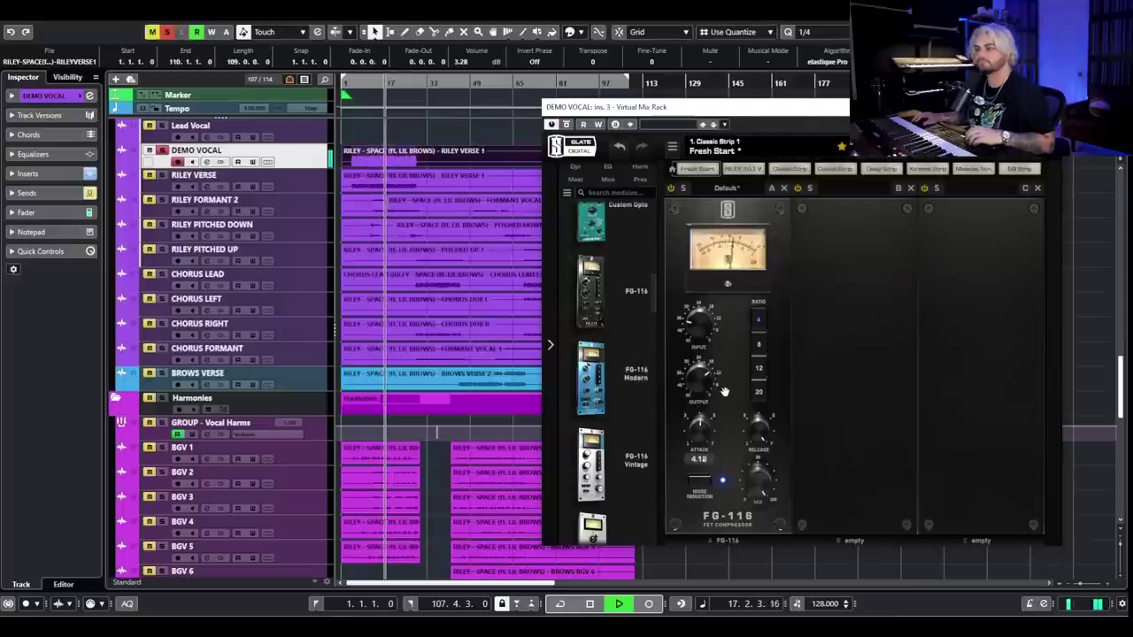
key(space)
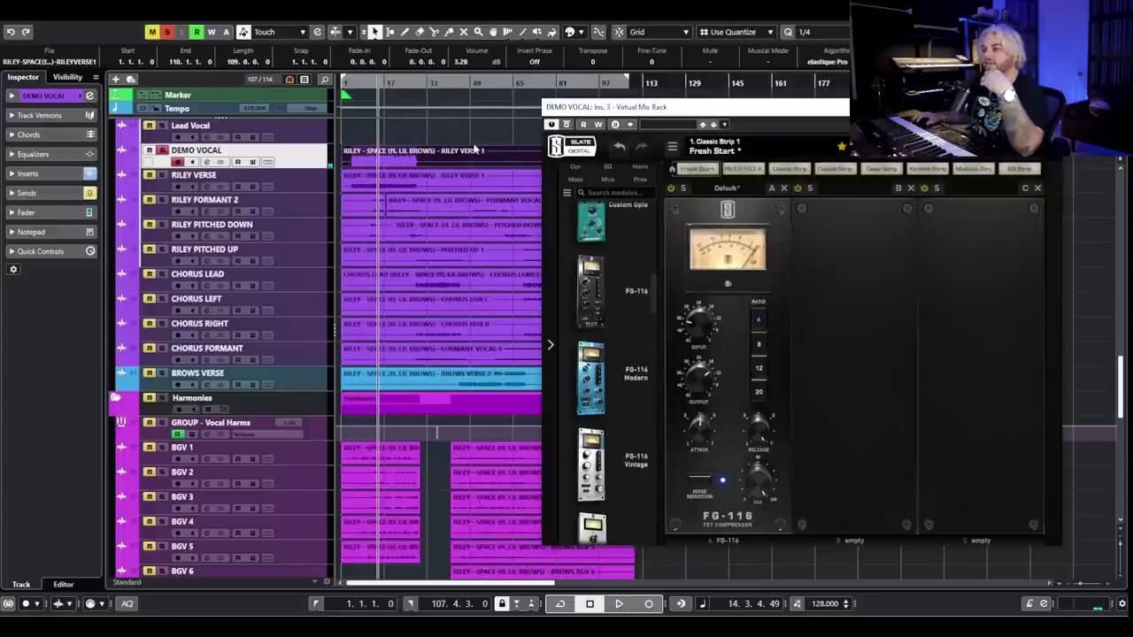
Lower the DEMO VOCAL clip volume to -5.79 dB, adjust the FG-116 input to -28.0 dB and play the vocal.
drag(486, 152, 499, 172)
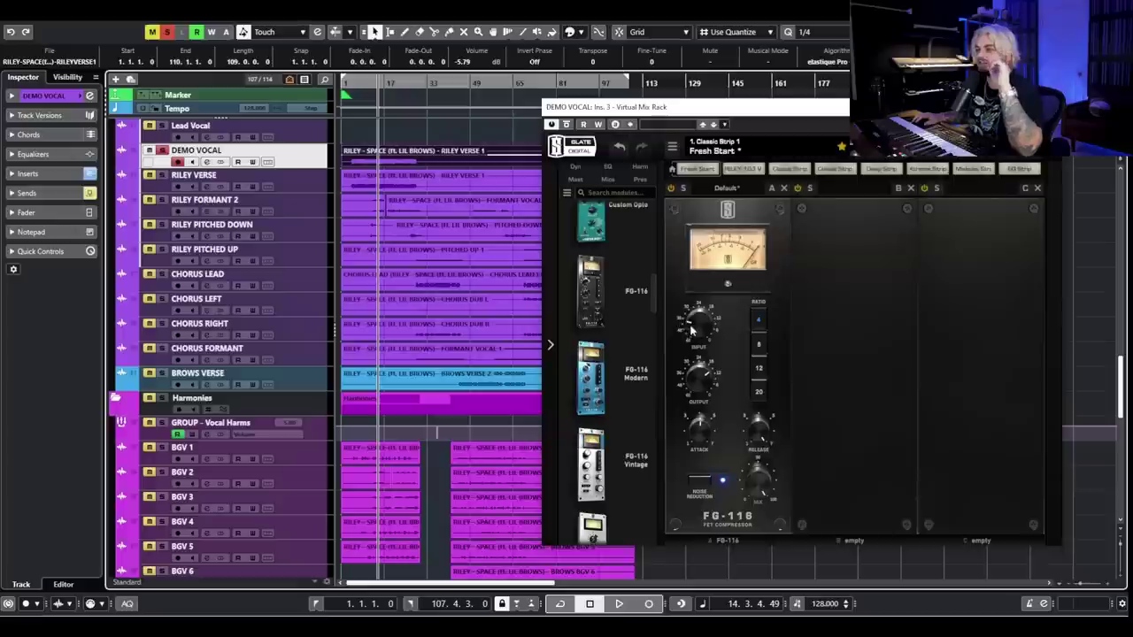
mouse_move(687, 323)
mouse_move(705, 329)
mouse_down()
mouse_move(711, 317)
mouse_move(705, 328)
mouse_up()
key(space)
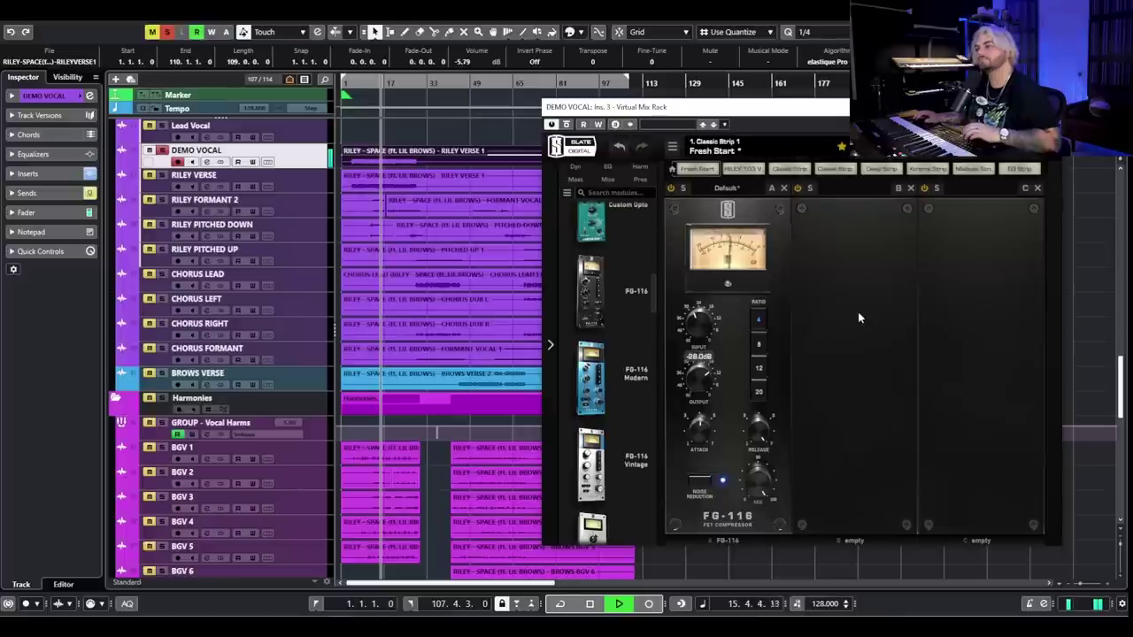
key(space)
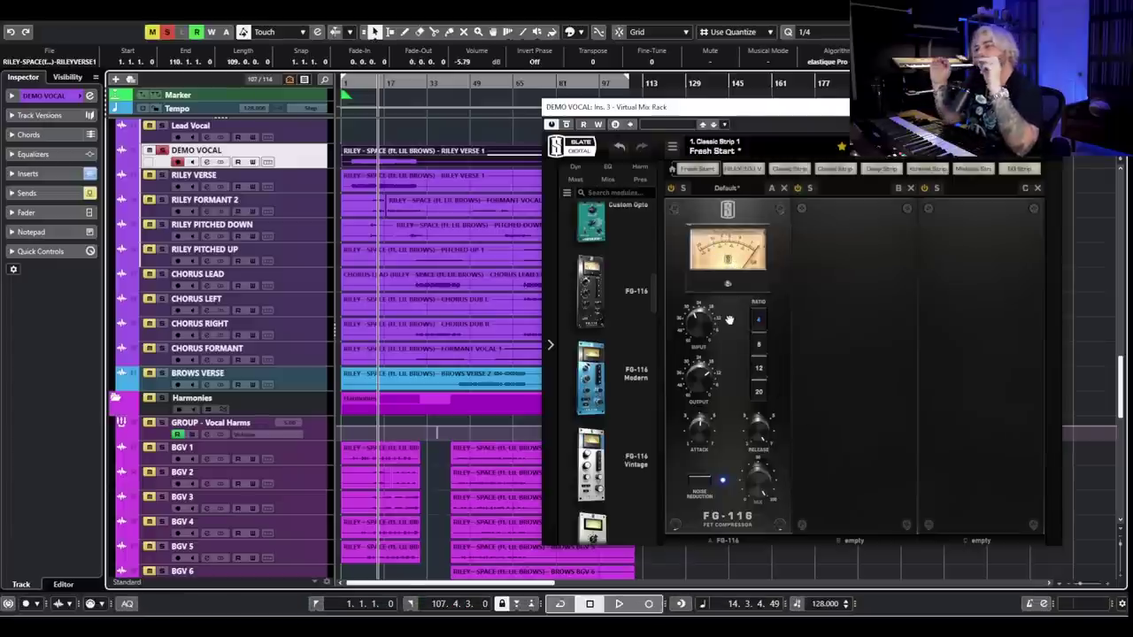
Replace the FG-116 in the Virtual Mix Rack's first slot with an FG-2A compressor.
click(783, 189)
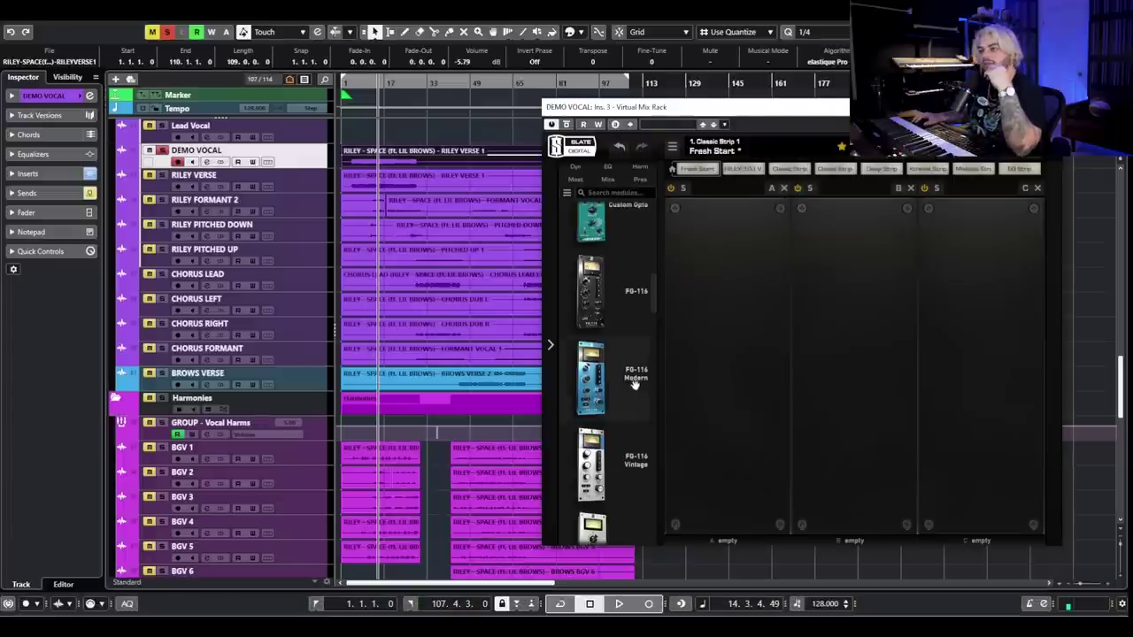
scroll(629, 388, down, 4)
drag(630, 305, 726, 309)
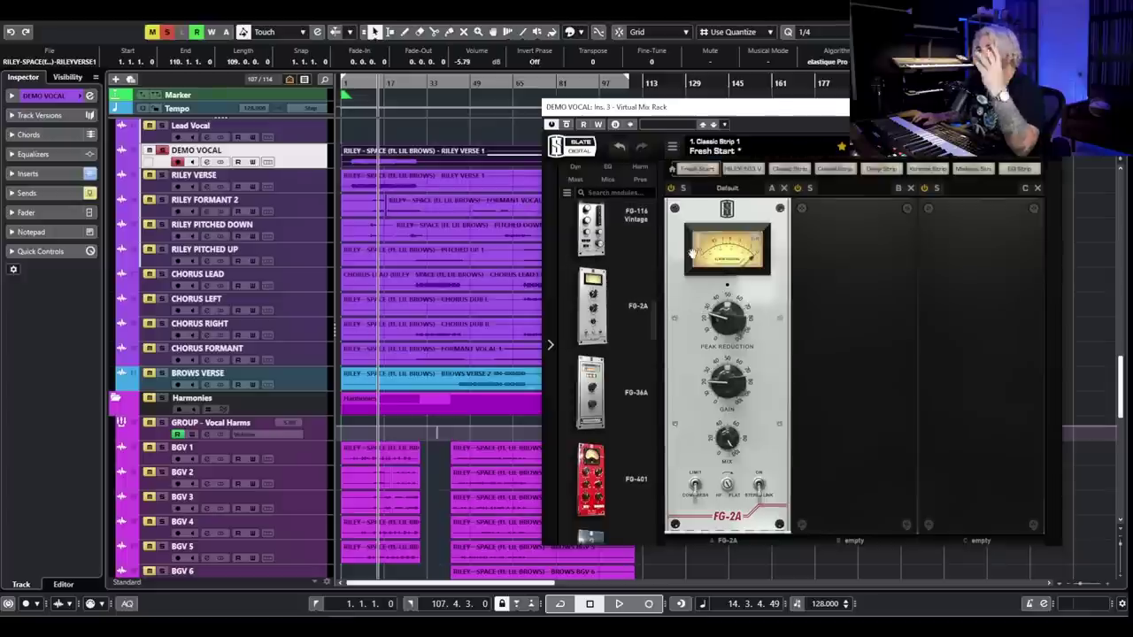
Raise the DEMO VOCAL clip volume to 3.44 dB and increase the FG-2A's peak reduction, playing the vocal to check it.
drag(499, 184, 493, 151)
click(718, 320)
key(space)
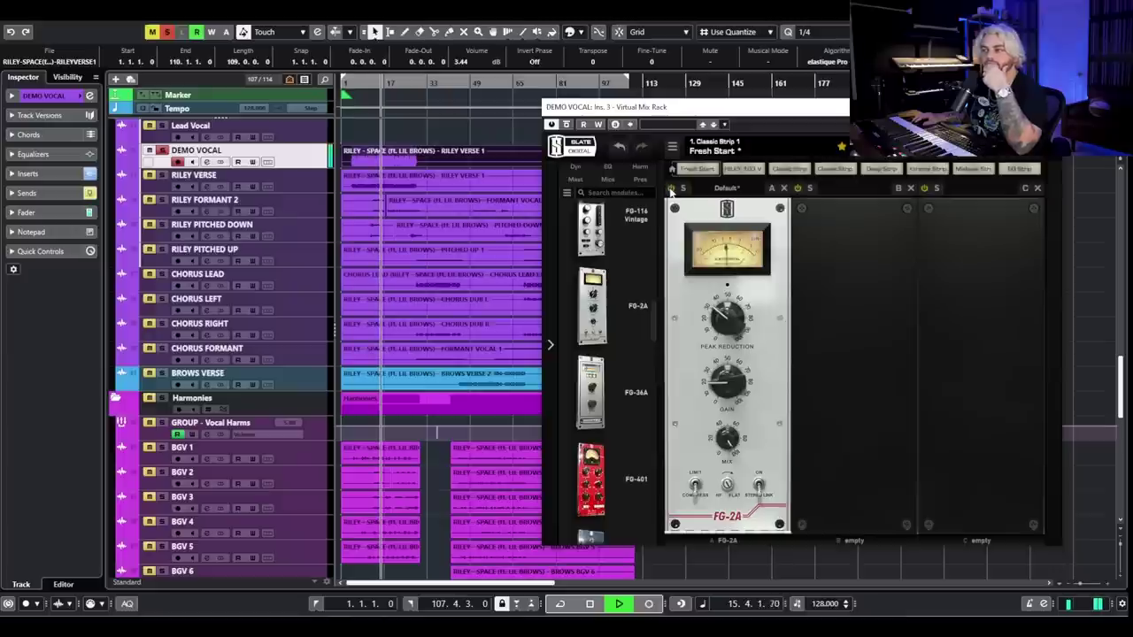
Raise the FG-2A's gain and lower its peak reduction while auditioning the vocal.
mouse_move(727, 381)
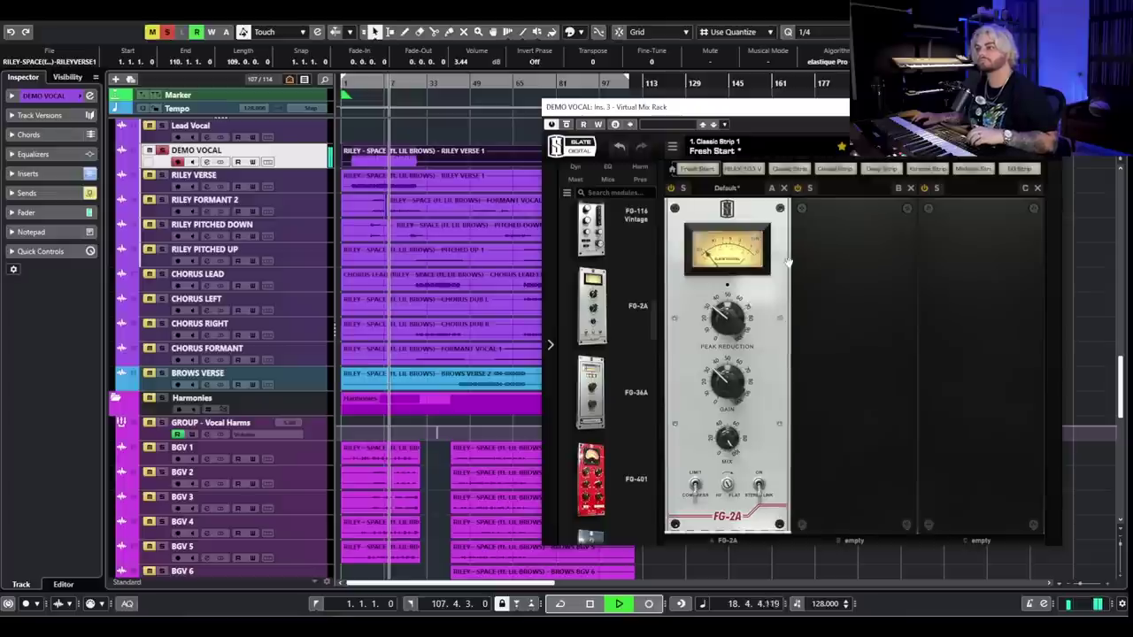
mouse_move(721, 311)
drag(721, 312, 719, 347)
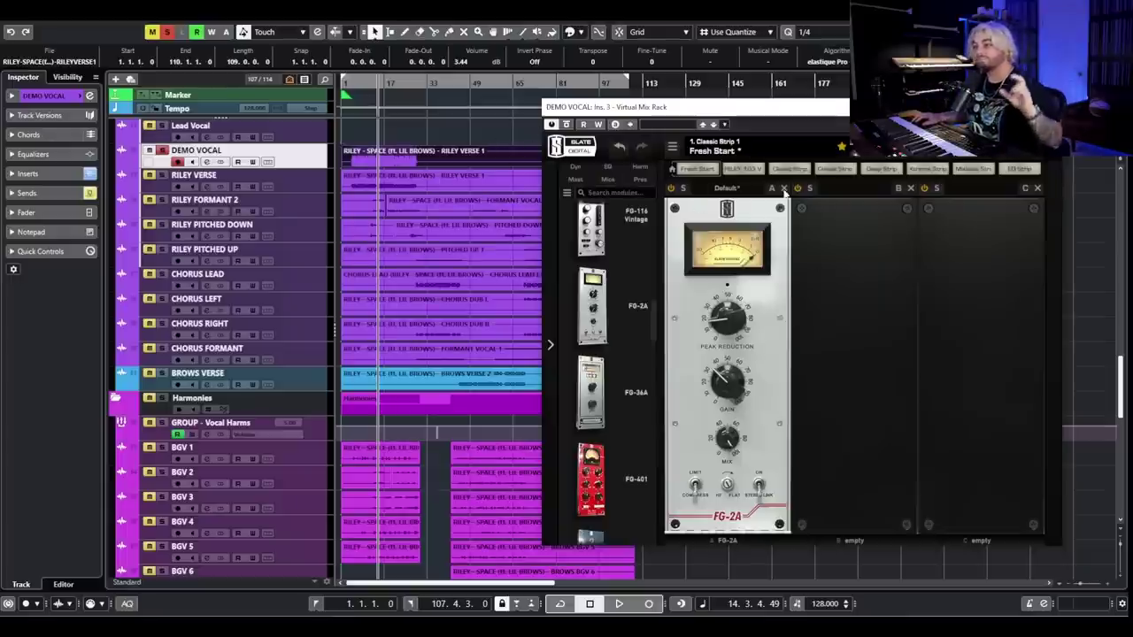
Remove the FG-2A from the Virtual Mix Rack and lower the DEMO VOCAL clip volume to -3.41 dB.
click(783, 188)
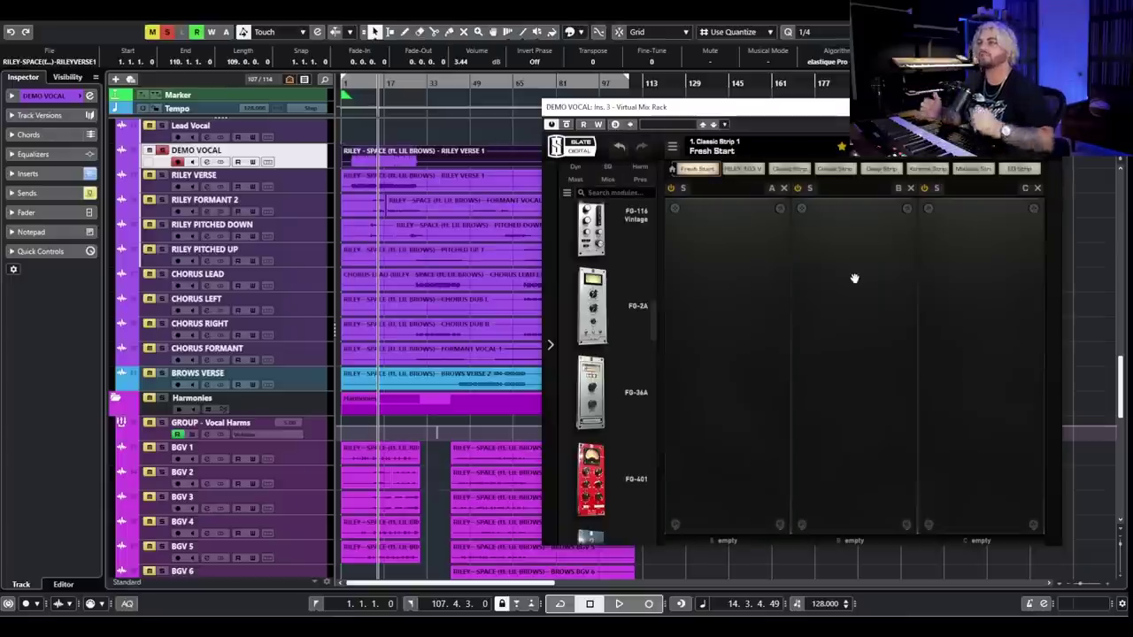
click(487, 150)
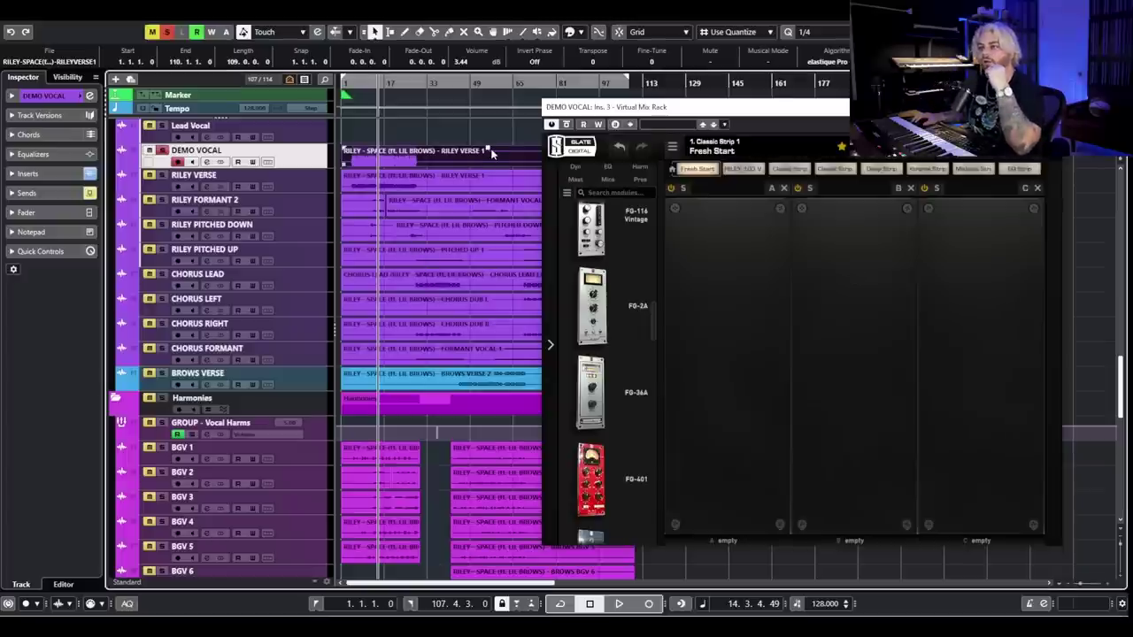
mouse_move(488, 151)
mouse_down()
mouse_move(492, 162)
mouse_move(472, 165)
mouse_up()
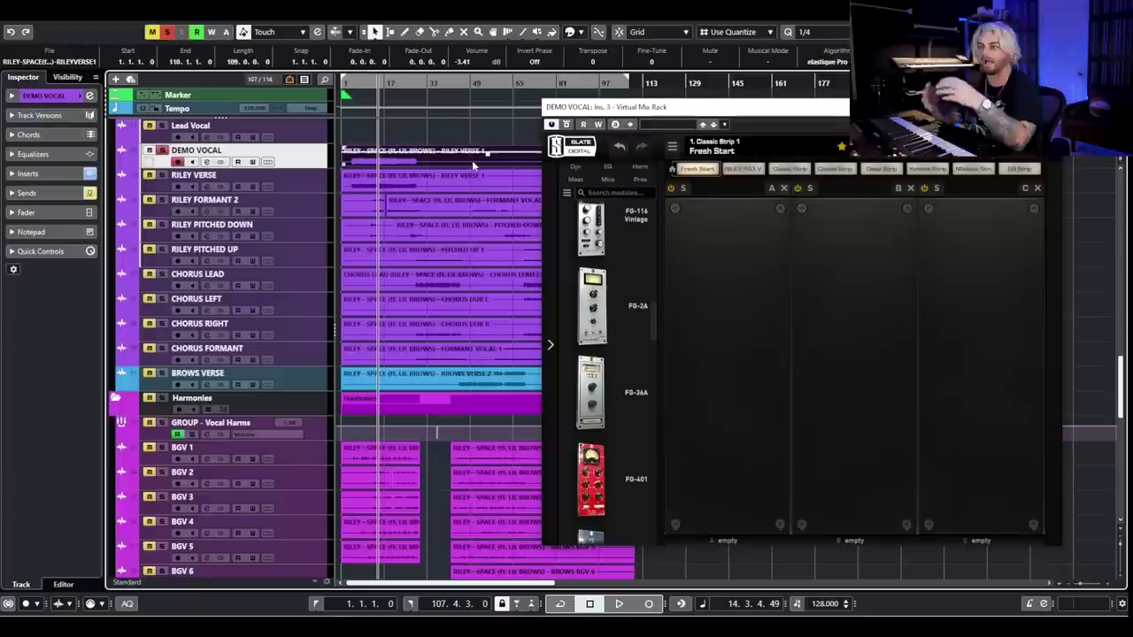
click(459, 134)
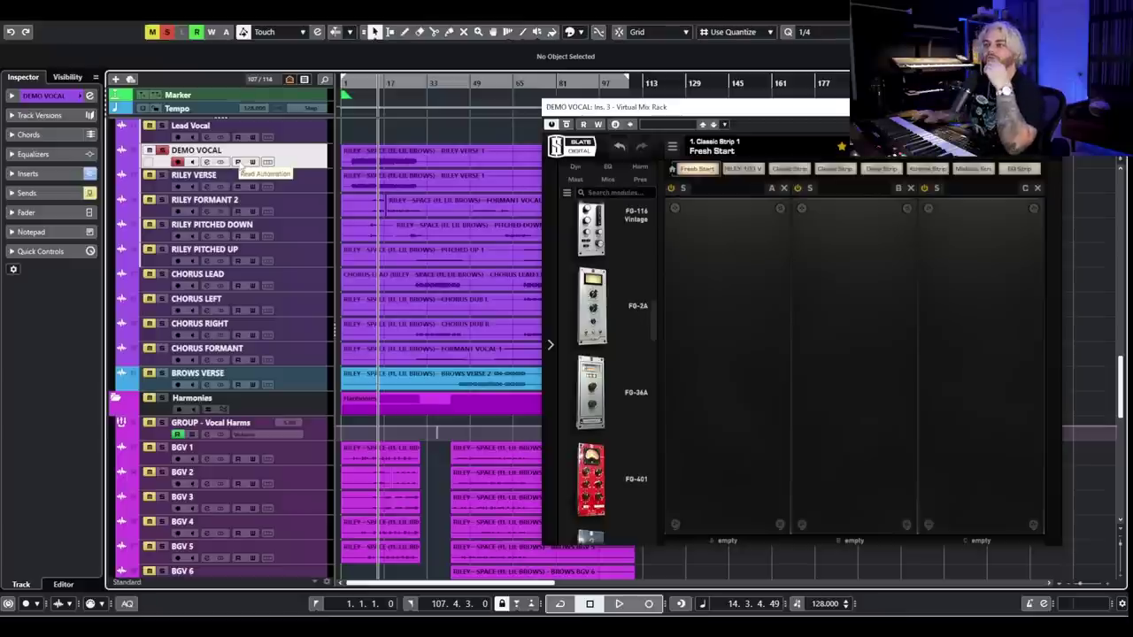
Split a short phrase around bar 5 of the DEMO VOCAL clip into its own event.
click(453, 161)
key(h)
key(h)
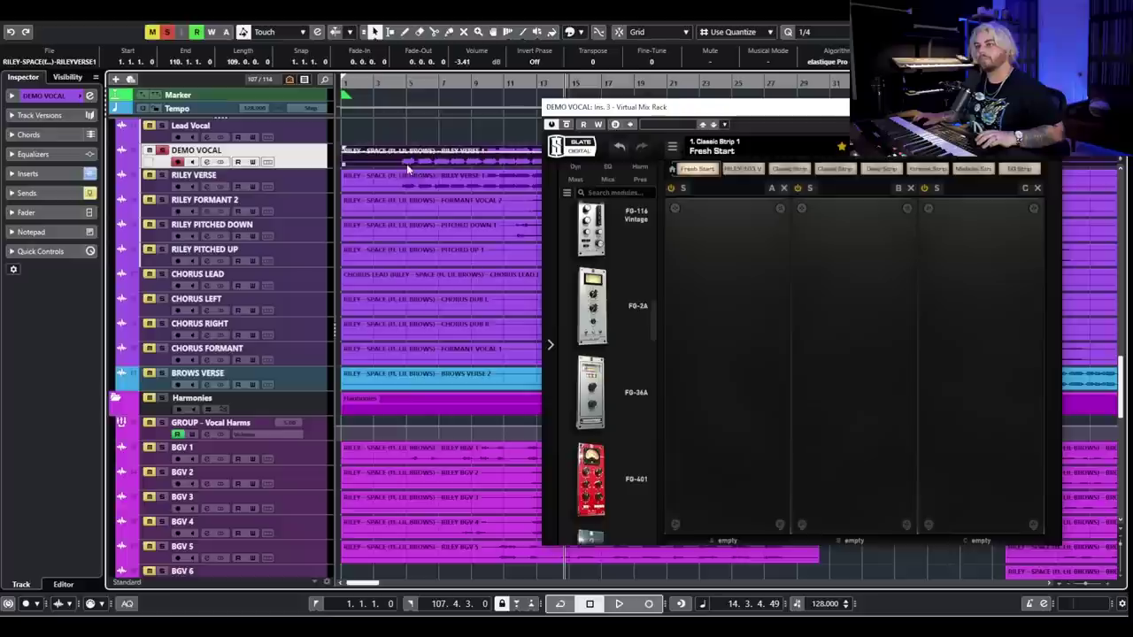
key(h)
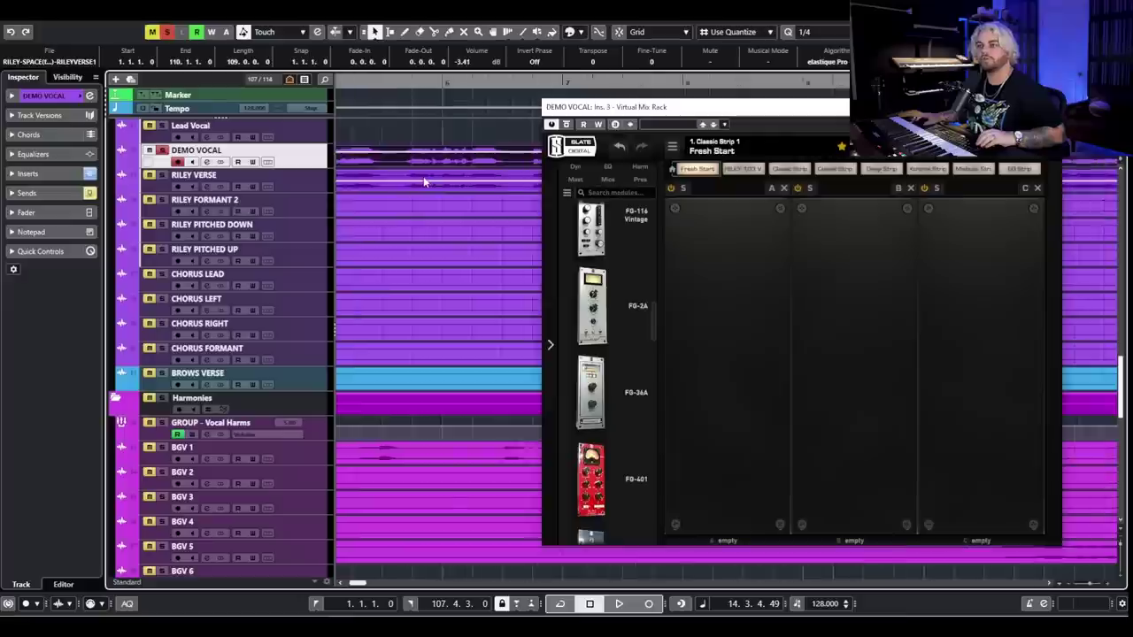
scroll(422, 176, up, 3)
drag(353, 166, 422, 165)
key(1)
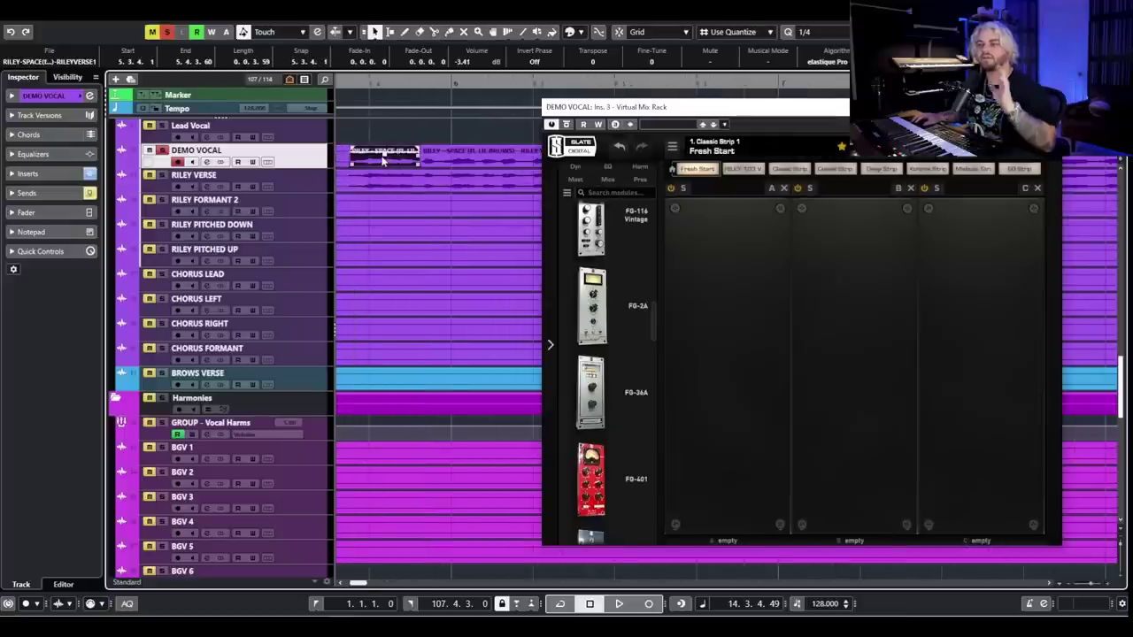
Raise the split DEMO VOCAL phrase's clip volume to 5.41 dB and readjust it.
click(383, 152)
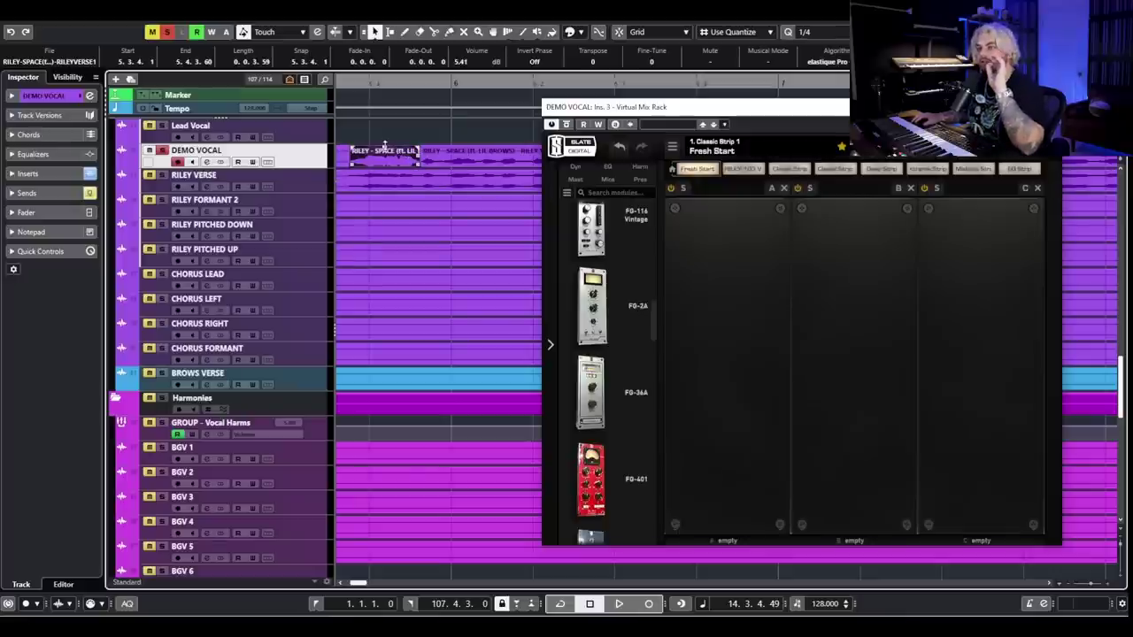
drag(386, 147, 425, 152)
click(431, 160)
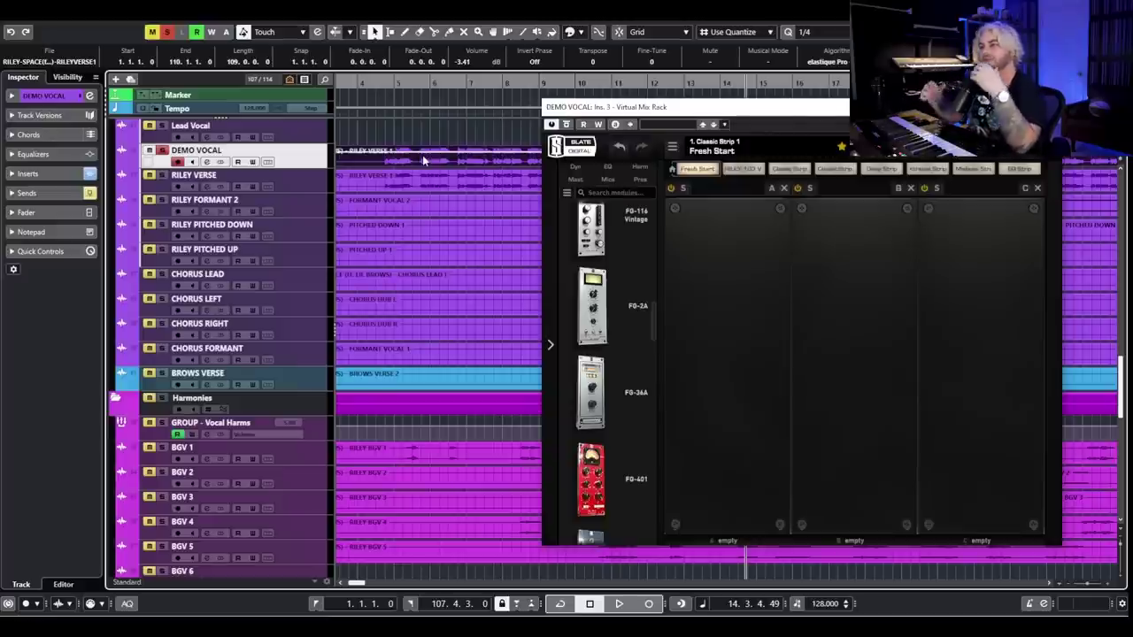
Take the DEMO VOCAL track out of solo and close the Virtual Mix Rack window.
key(Up)
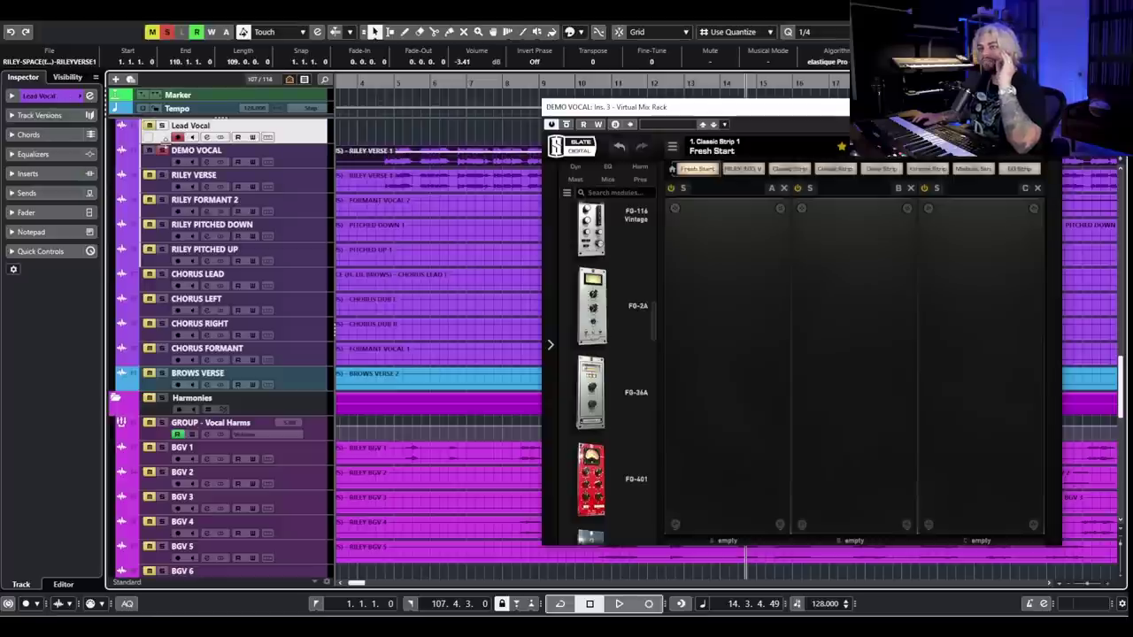
click(162, 152)
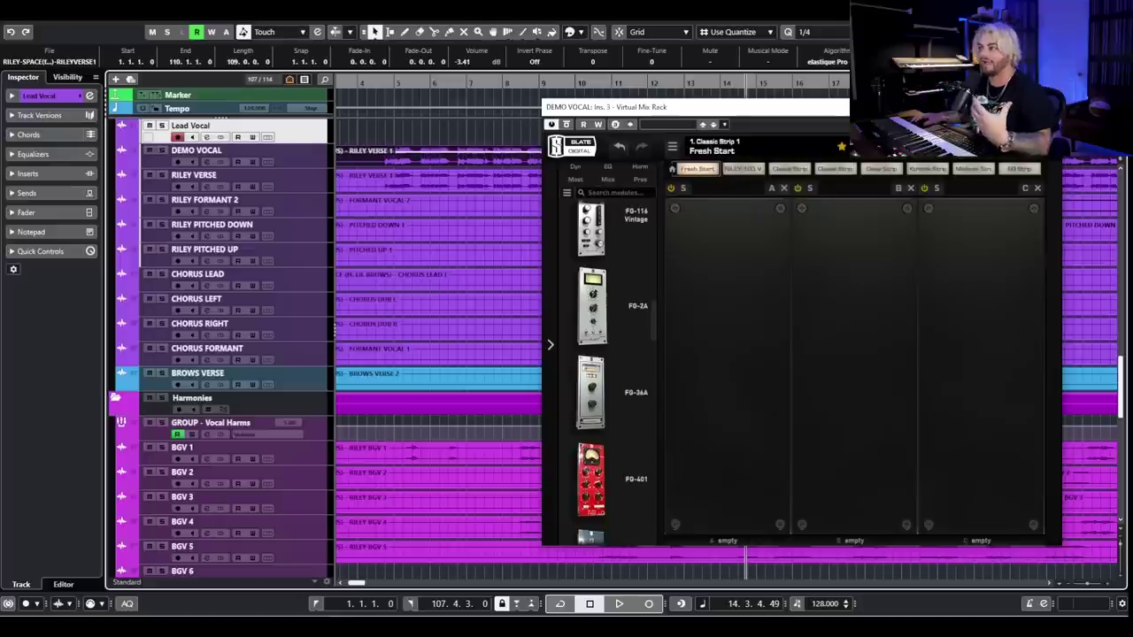
key(Escape)
Mute the DEMO VOCAL clip and raise its clip volume to -0.73 dB.
key(shift+m)
scroll(409, 220, down, 2)
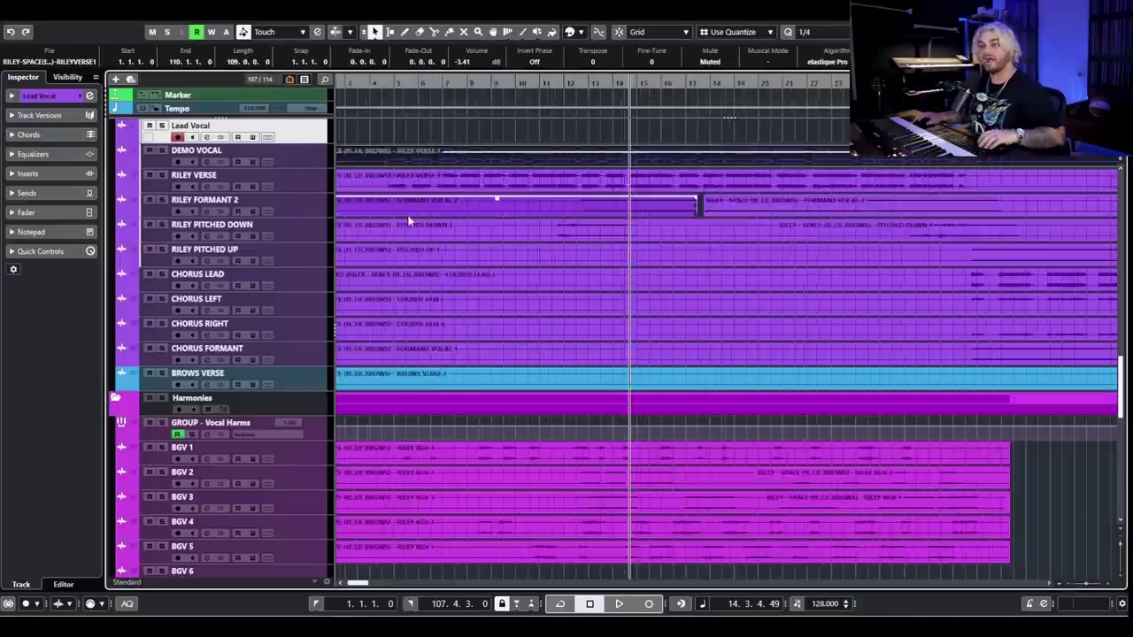
scroll(409, 221, down, 2)
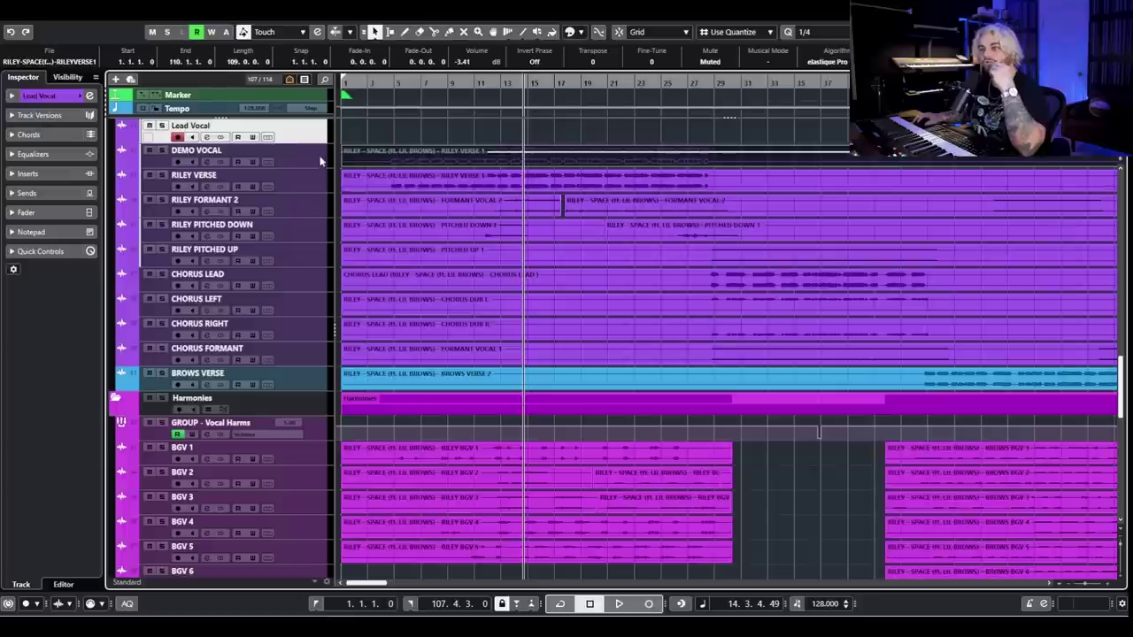
click(561, 162)
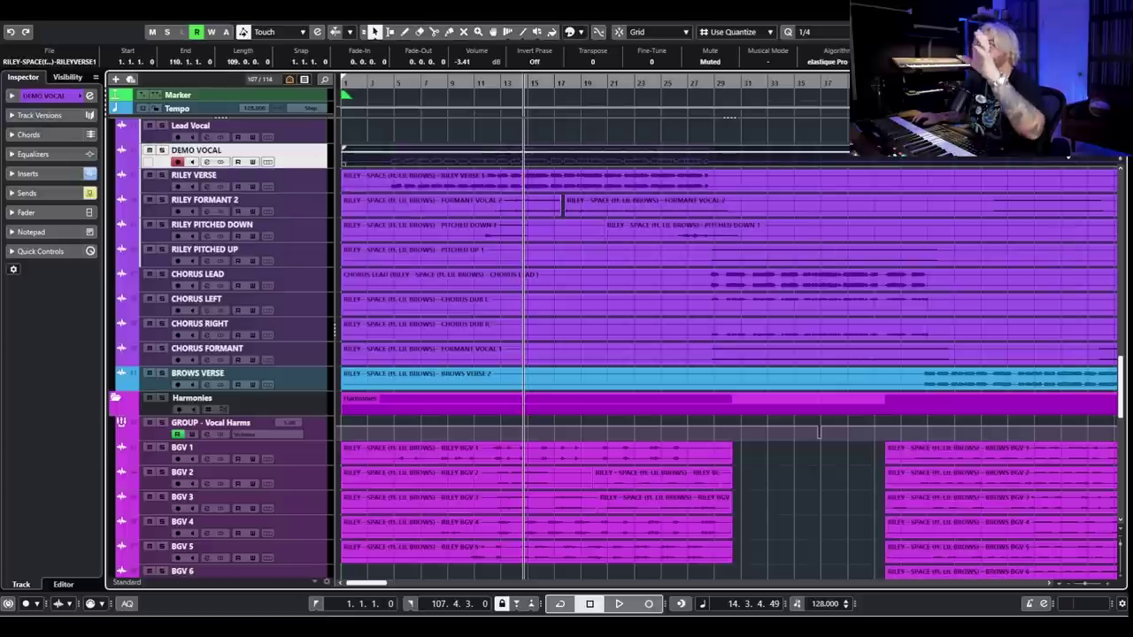
drag(1118, 163, 1119, 165)
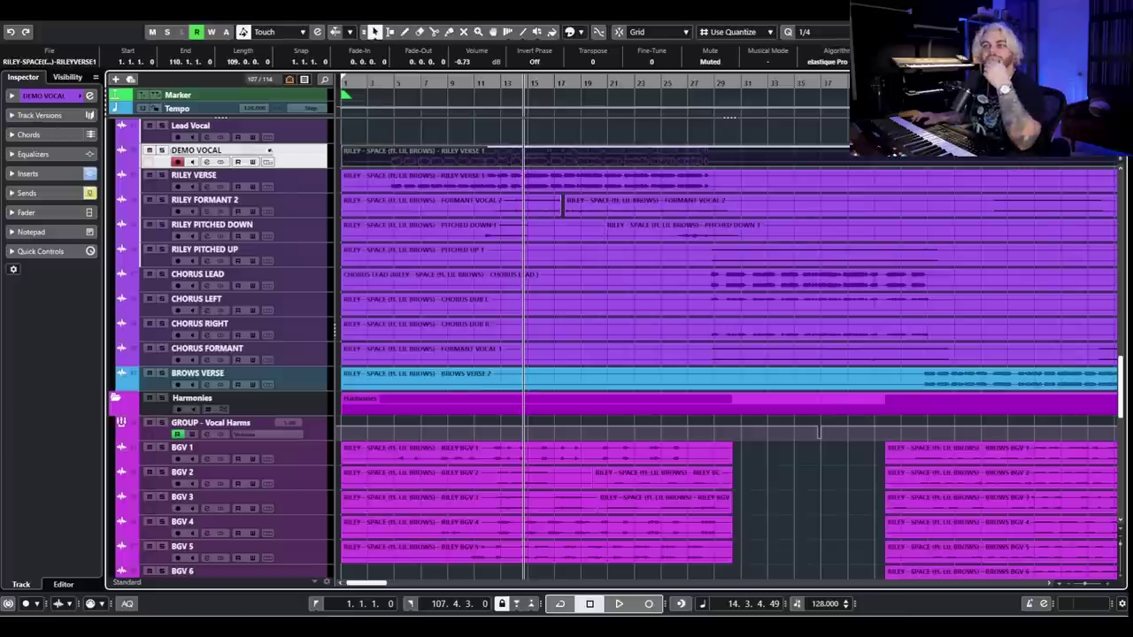
Try a kHs Gain plug-in in DEMO VOCAL's second insert slot after Auto-Tune Pro, and remove it again.
click(206, 162)
click(332, 316)
text(gain)
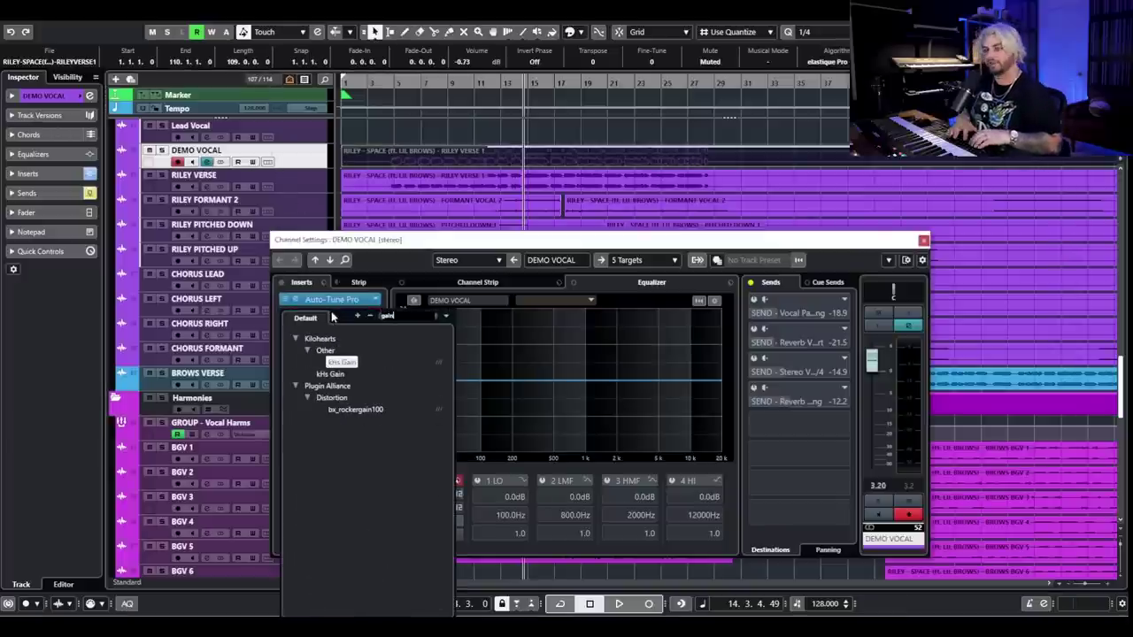
click(341, 373)
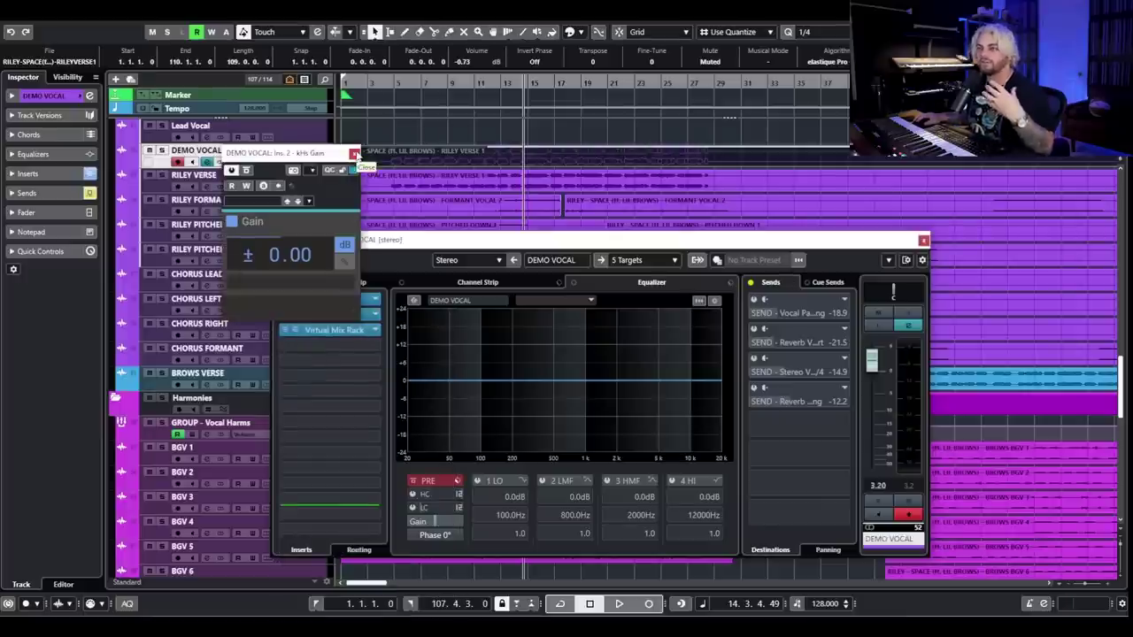
click(354, 154)
drag(322, 314, 438, 325)
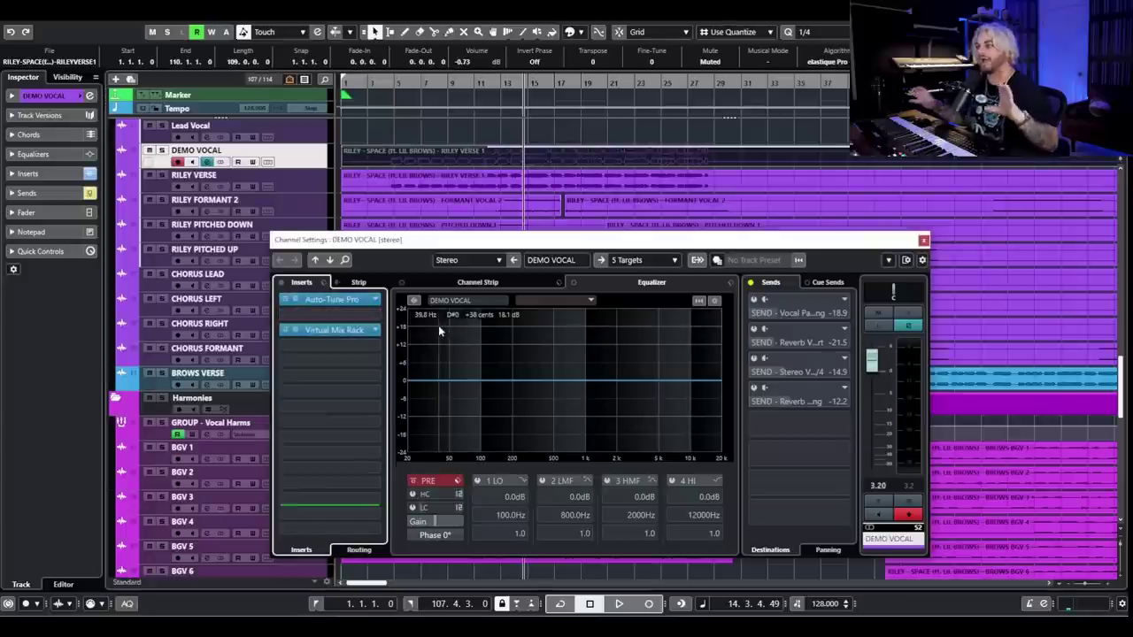
Remove the Virtual Mix Rack from DEMO VOCAL's inserts and close its channel settings.
click(359, 330)
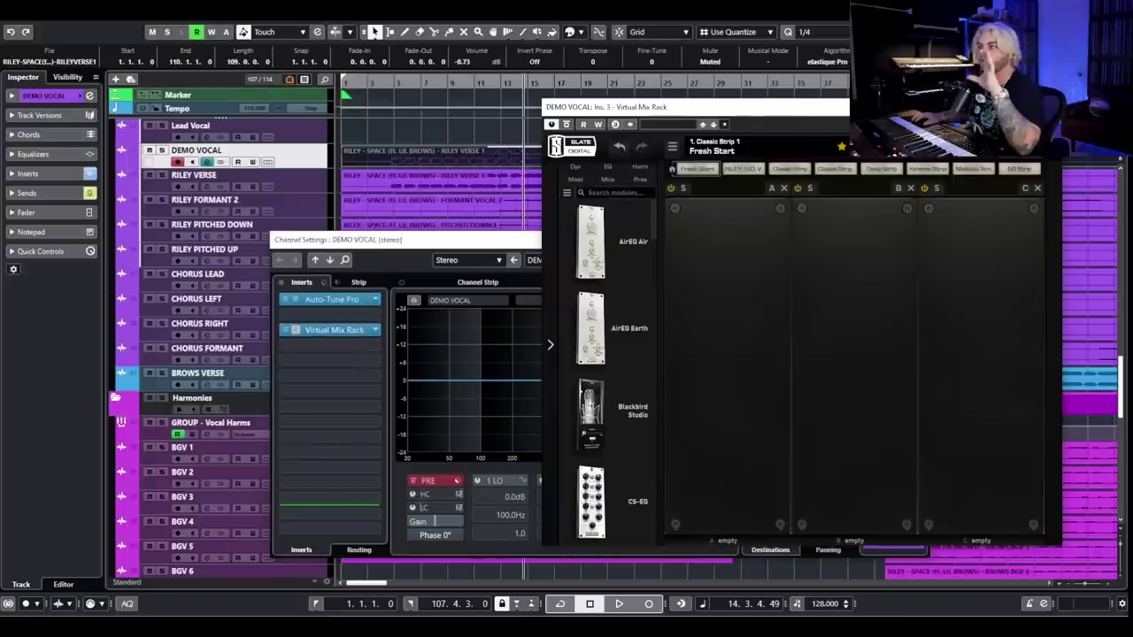
click(360, 333)
drag(333, 329, 682, 358)
click(923, 239)
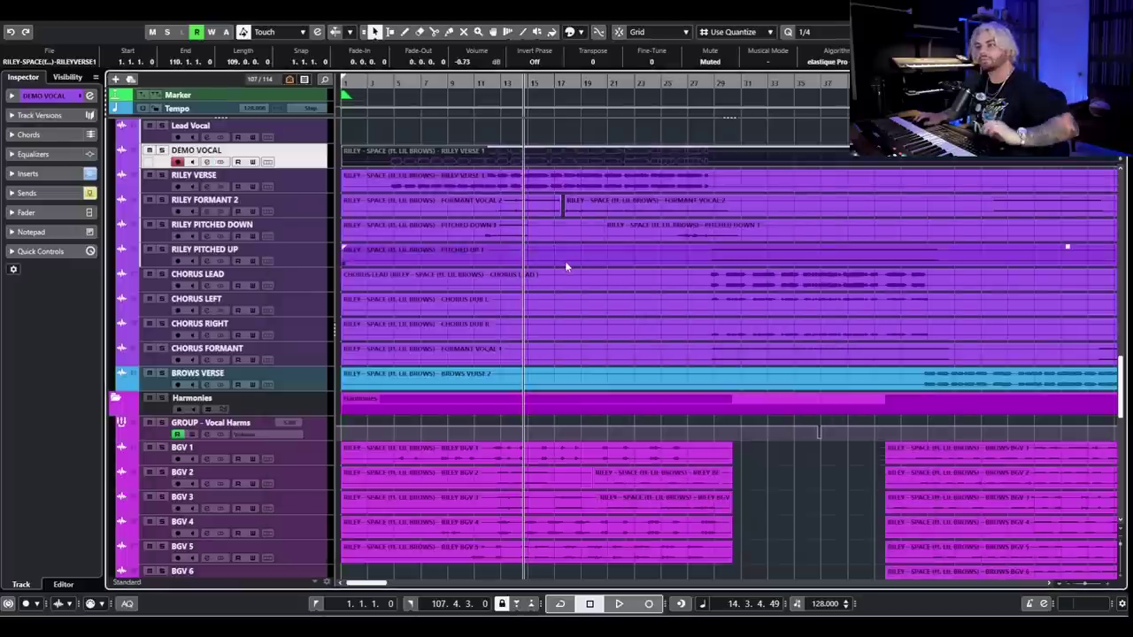
Open the VBC FG-Red compressor on the Master Bus Automation channel, closing the channel settings behind it.
scroll(565, 261, up, 4)
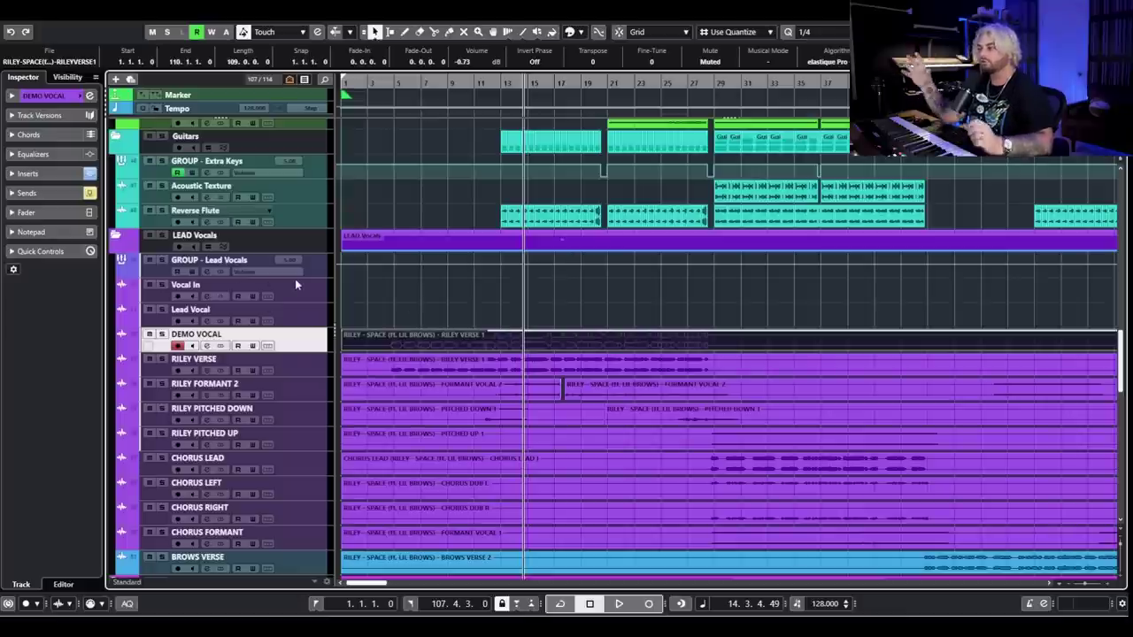
scroll(452, 267, up, 10)
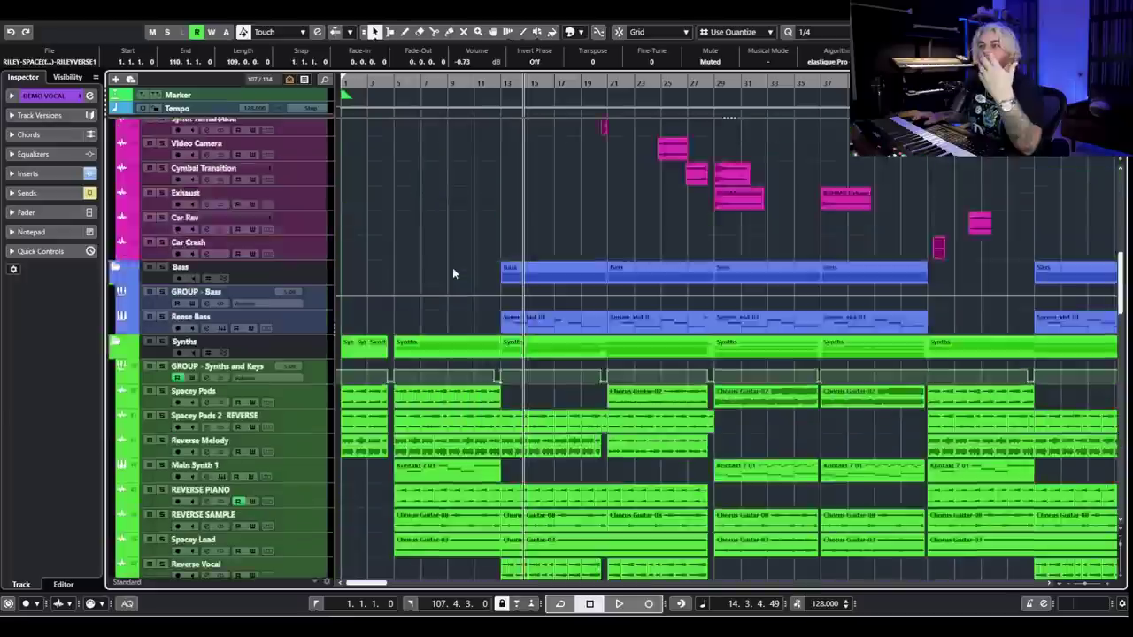
scroll(456, 271, down, 4)
scroll(460, 274, down, 15)
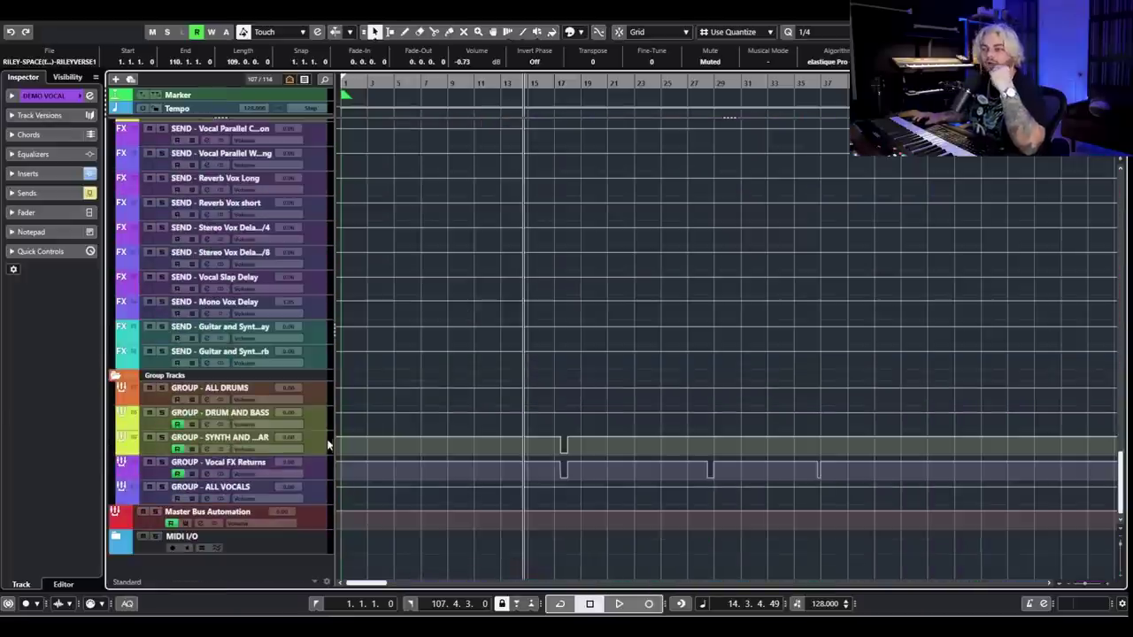
click(142, 512)
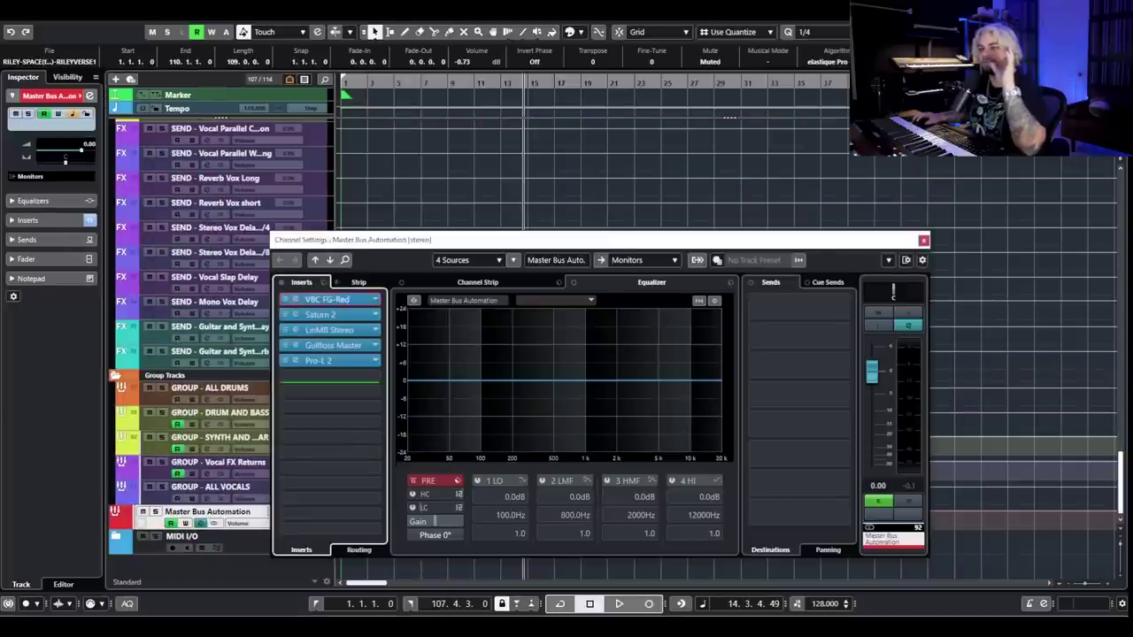
click(327, 299)
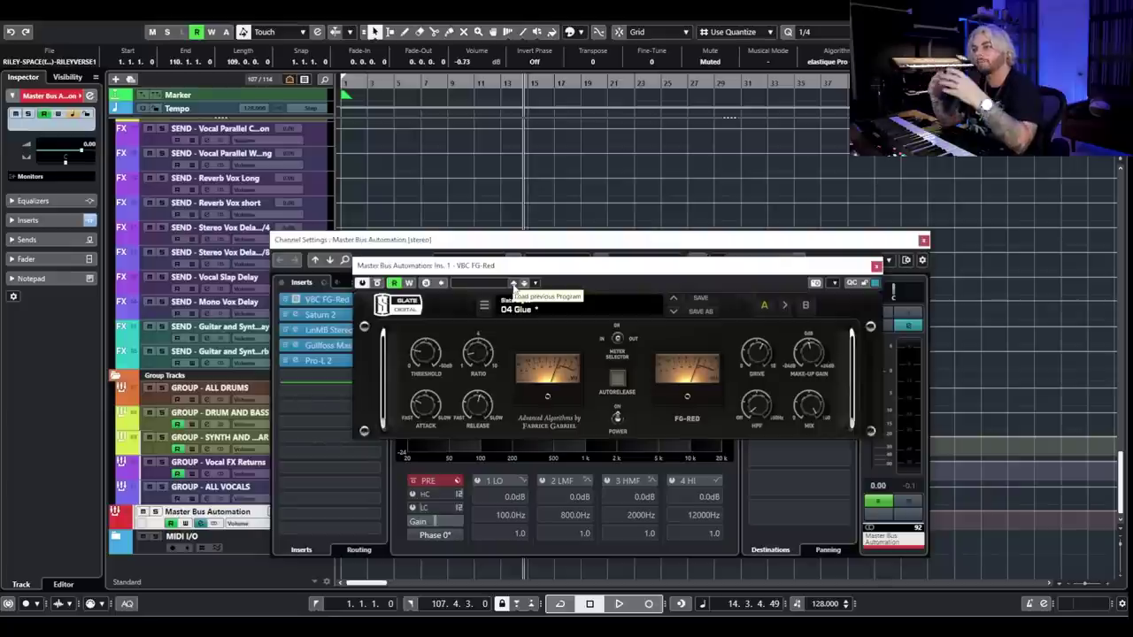
click(923, 239)
Play the full mix to examine the FG-Red's meters on the master bus, and close the plug-in window.
scroll(744, 186, up, 10)
scroll(737, 186, up, 15)
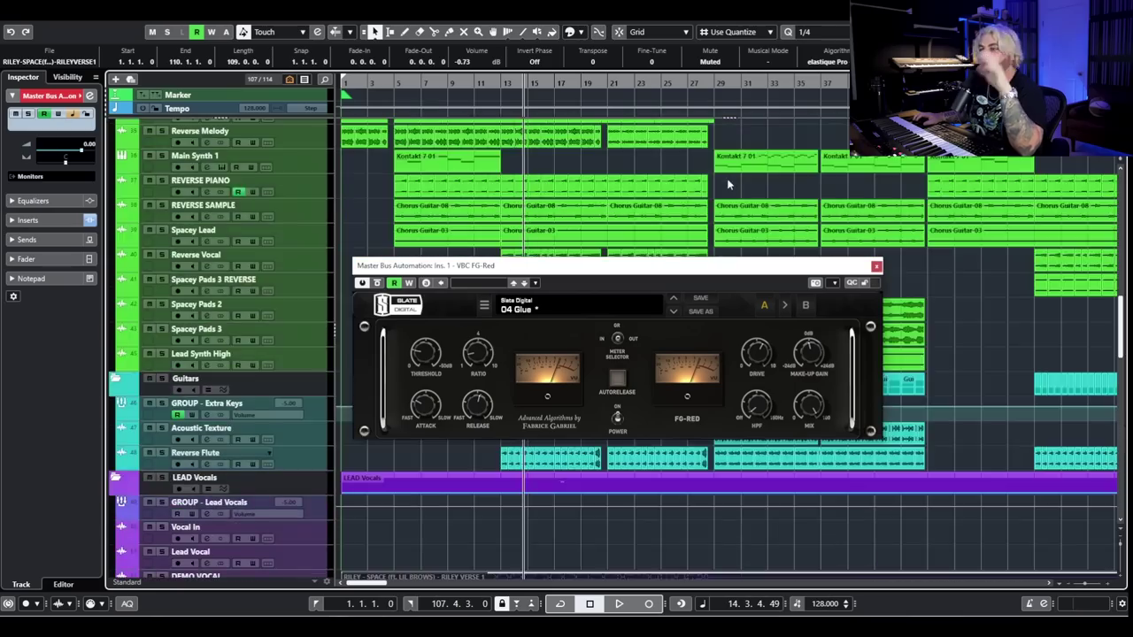
scroll(737, 202, down, 5)
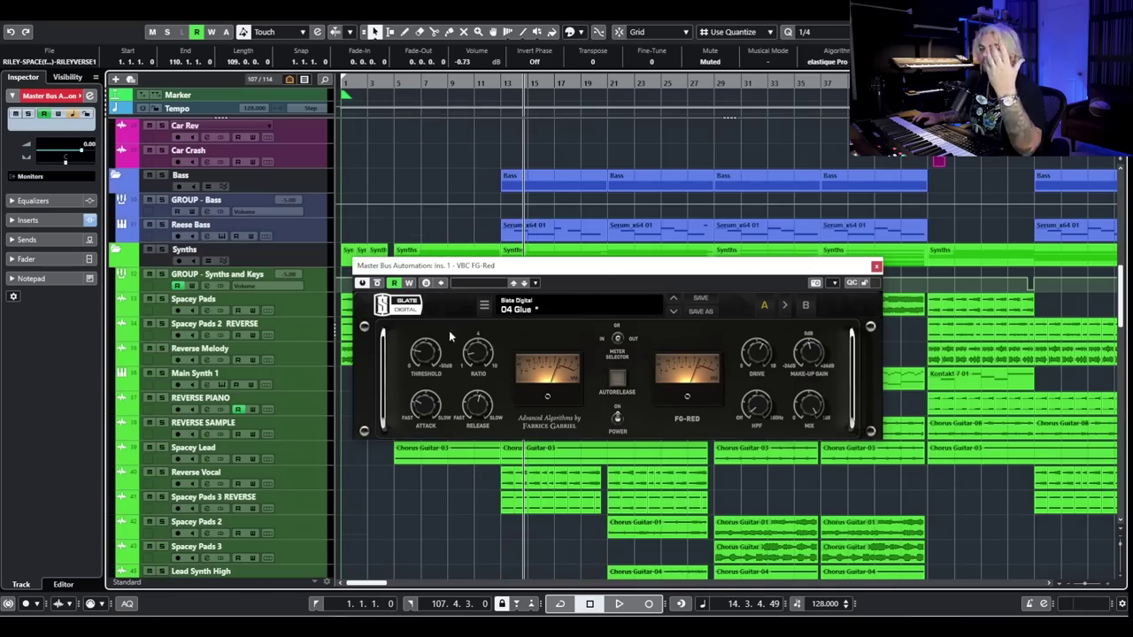
mouse_move(434, 352)
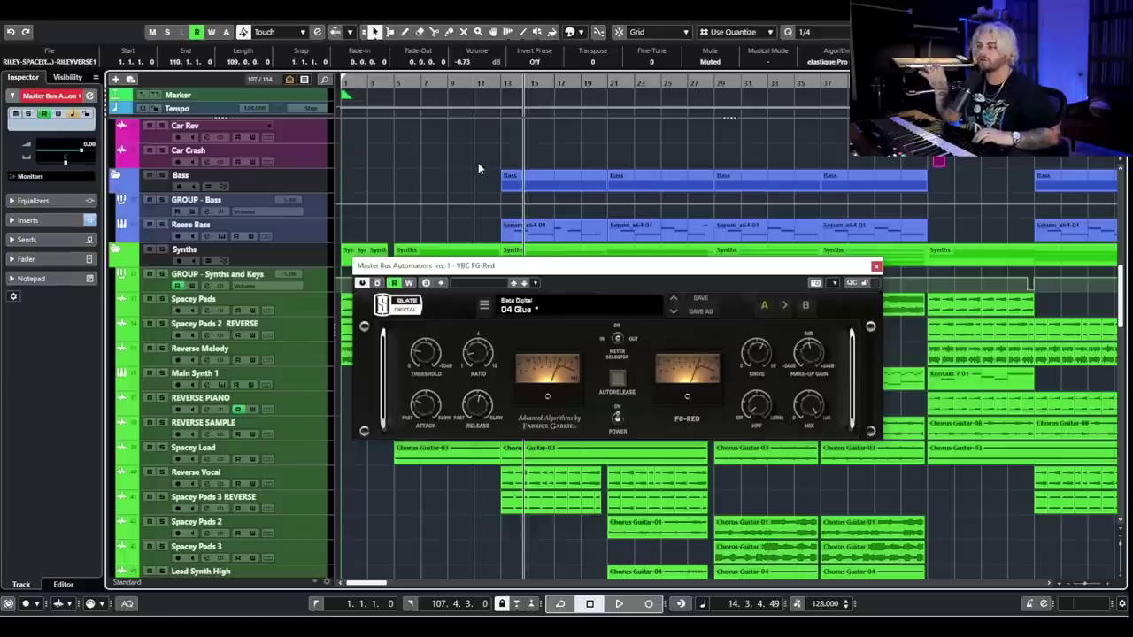
key(space)
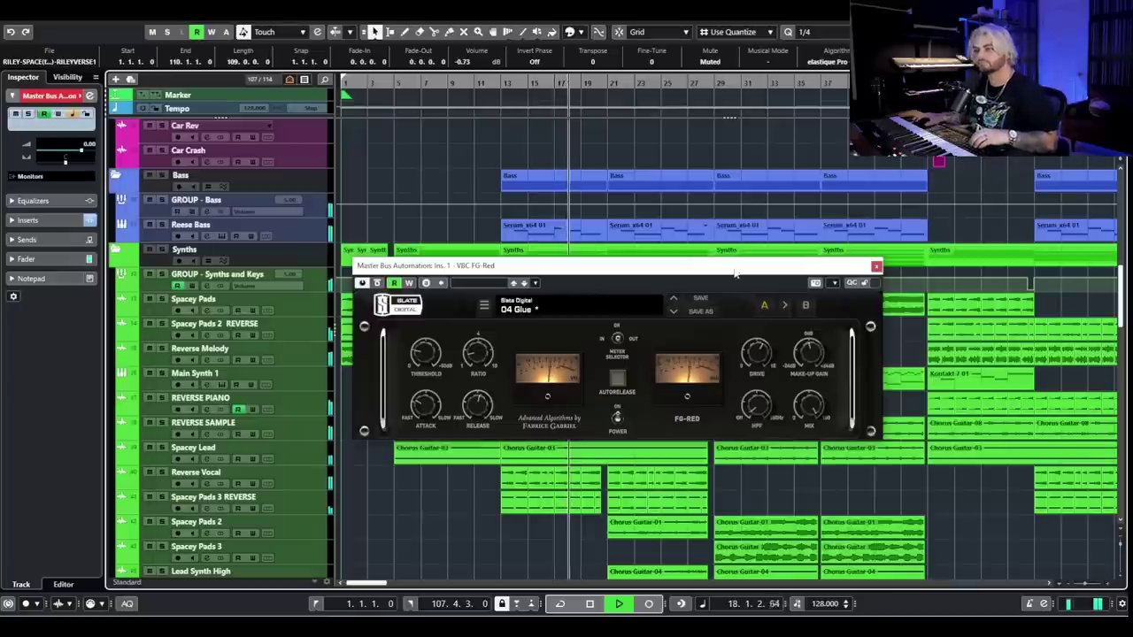
key(space)
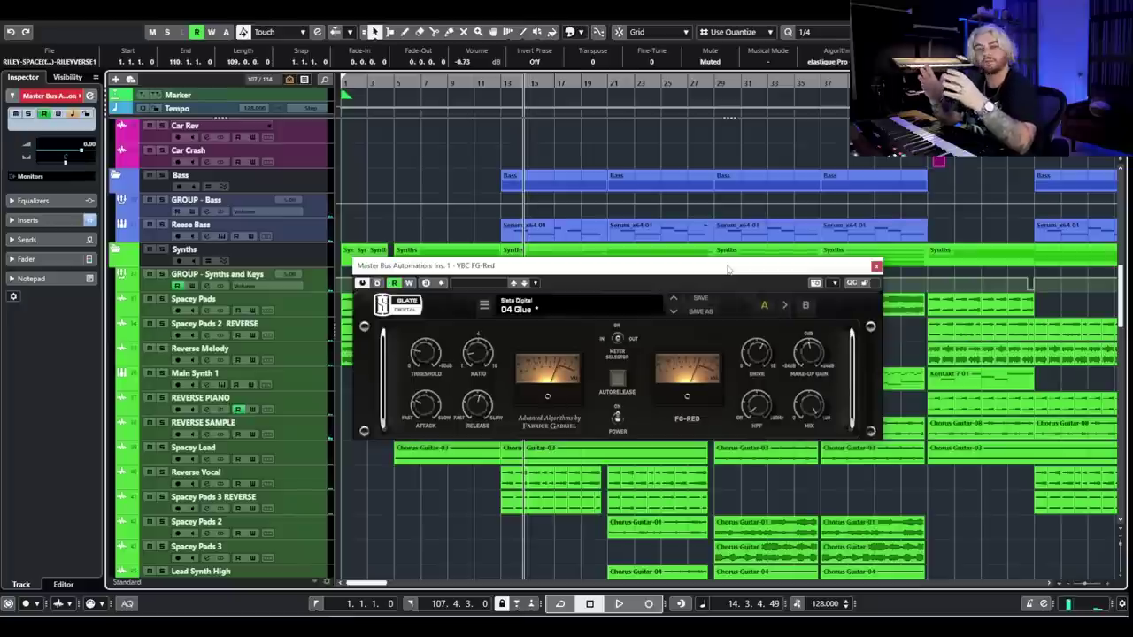
click(876, 267)
Select the main drum tracks from DRUMS to Steady Hats plus the aux drum tracks from Perc Fill to Perc Loop.
click(432, 228)
scroll(444, 231, up, 5)
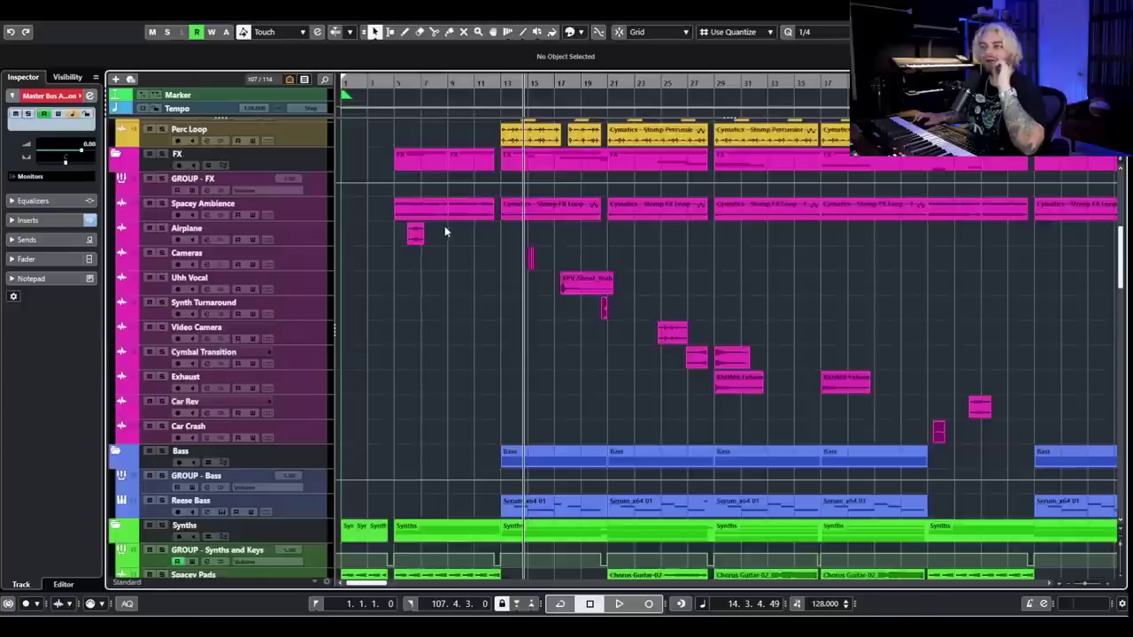
scroll(444, 228, up, 5)
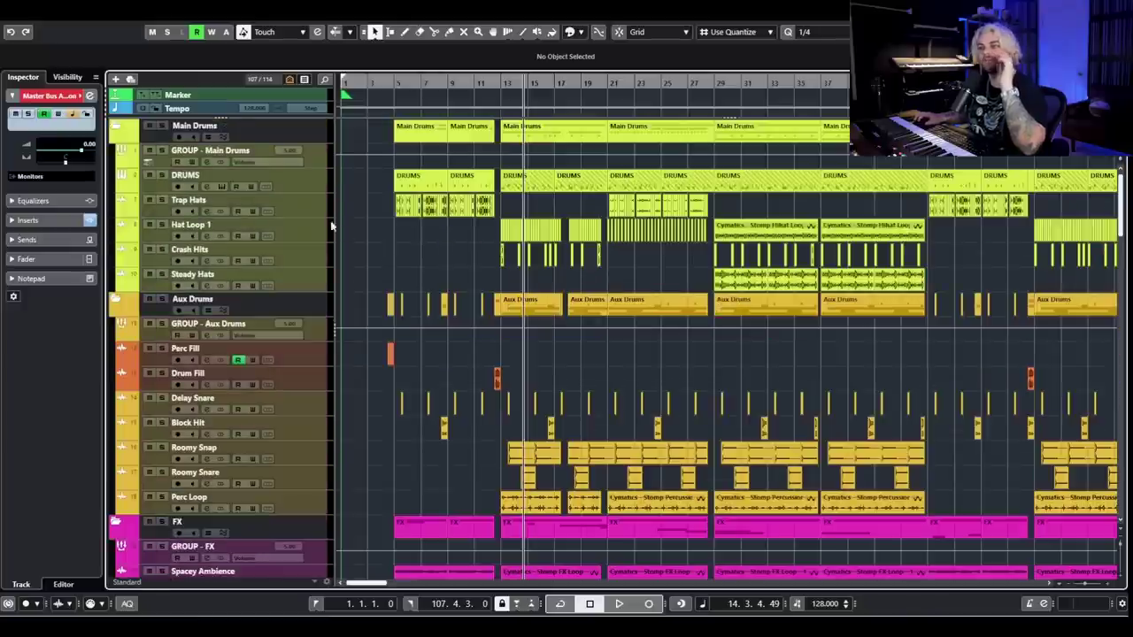
click(301, 181)
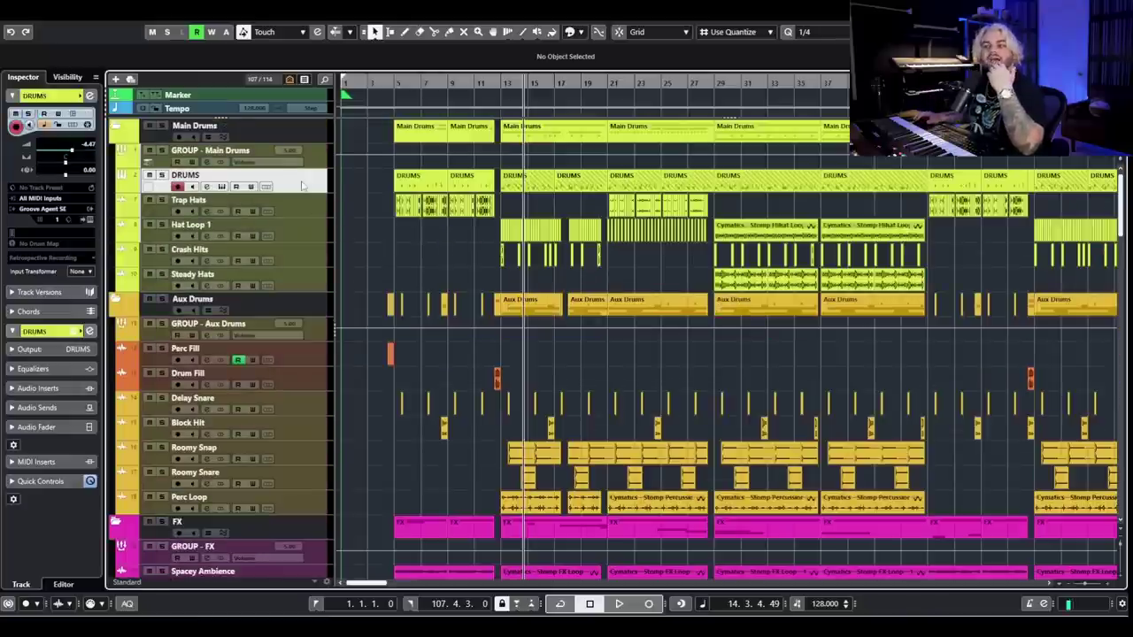
shift+click(311, 279)
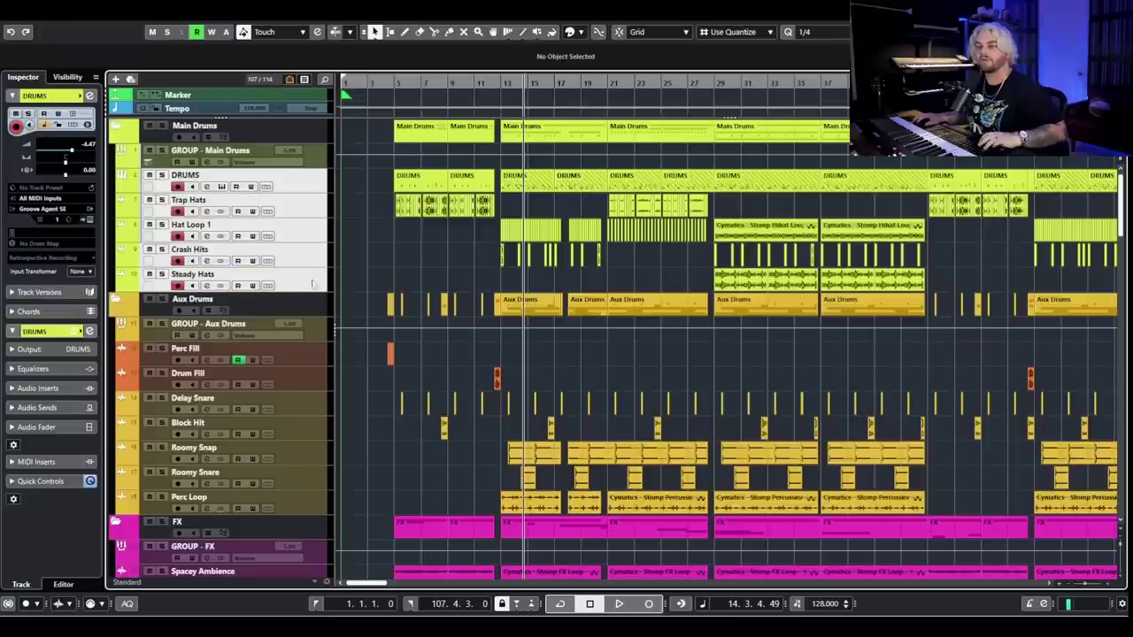
ctrl+click(303, 351)
drag(306, 385, 299, 489)
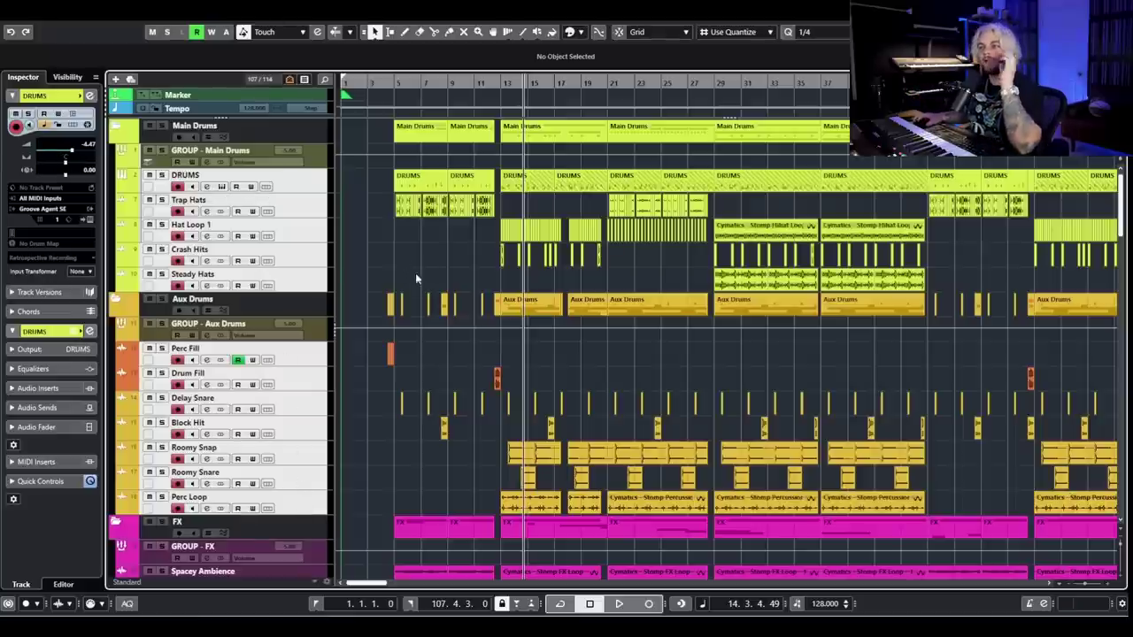
Add kHs Gain to the Master Bus Automation channel's inserts and move it to the first slot, ahead of VBC FG-Red.
scroll(416, 270, down, 20)
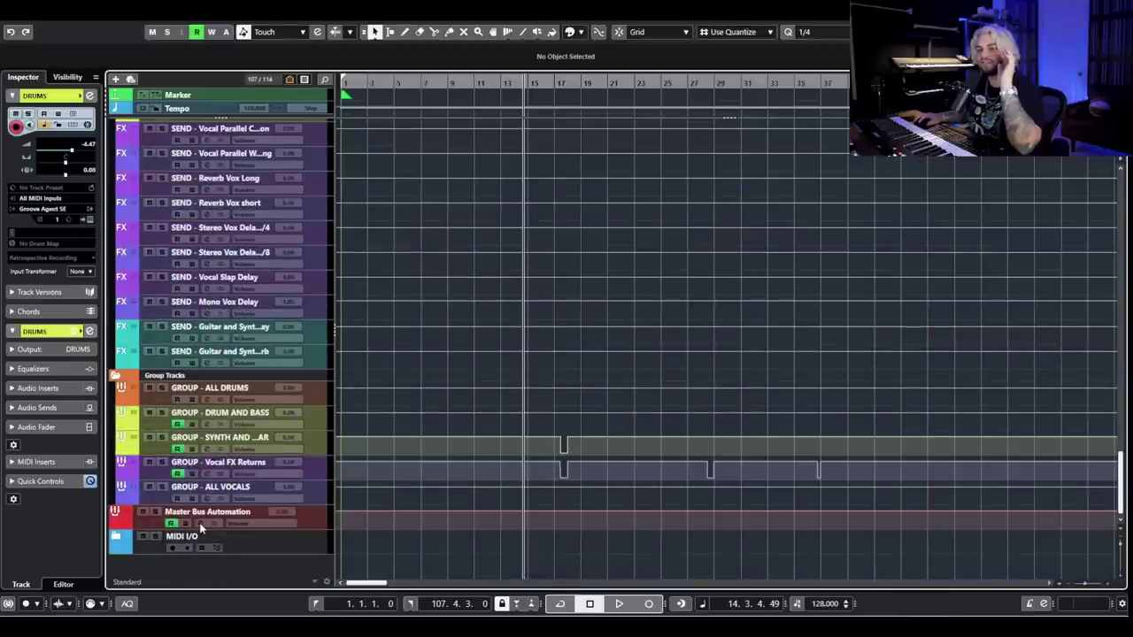
click(200, 528)
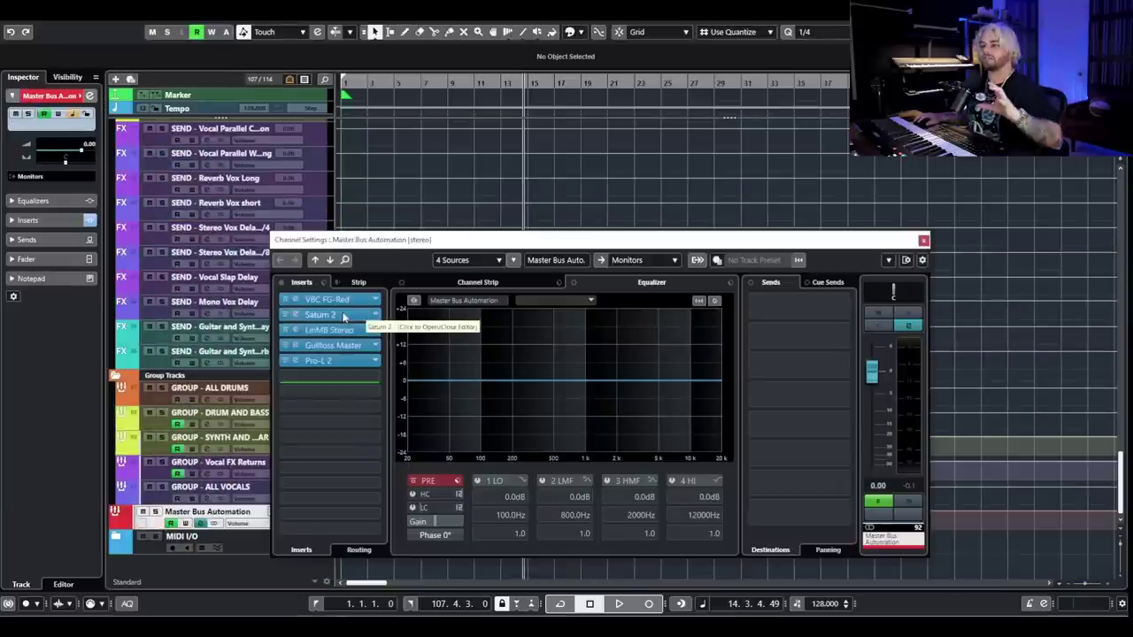
click(353, 374)
text(gain)
click(351, 423)
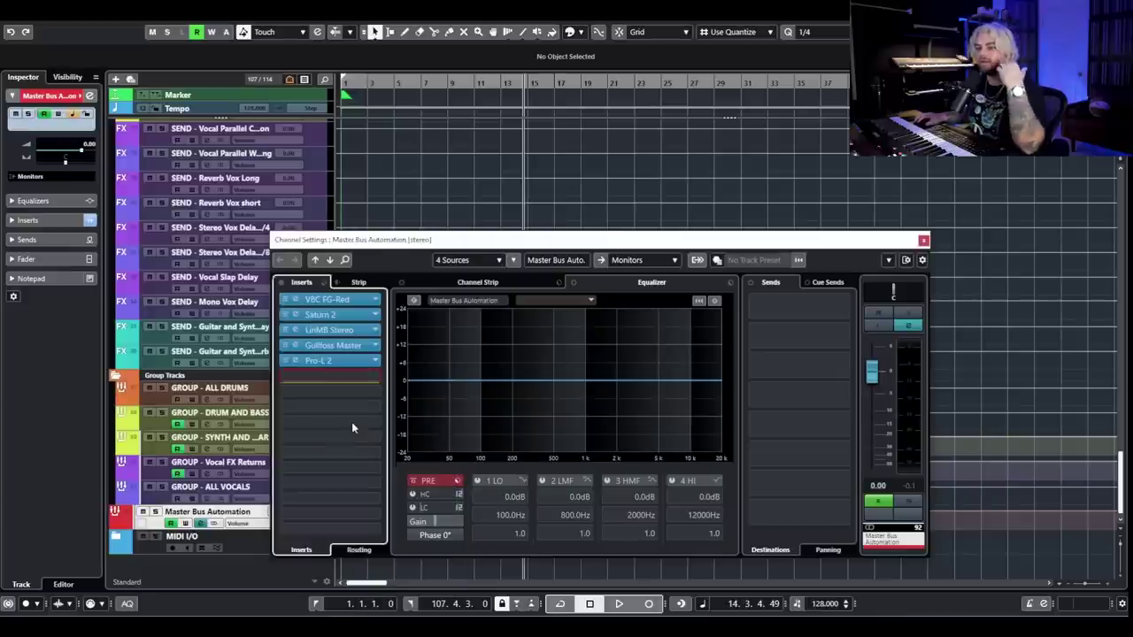
drag(358, 379, 358, 301)
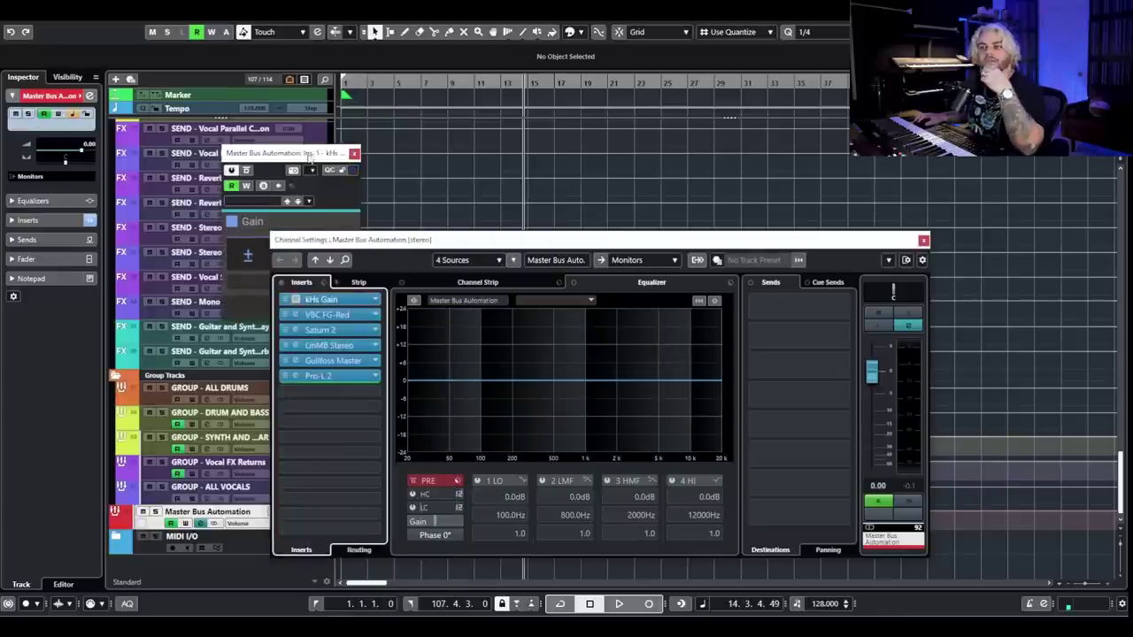
Lower the level in kHs Gain on the master bus and close its window.
drag(292, 152, 778, 158)
drag(778, 266, 778, 321)
click(841, 158)
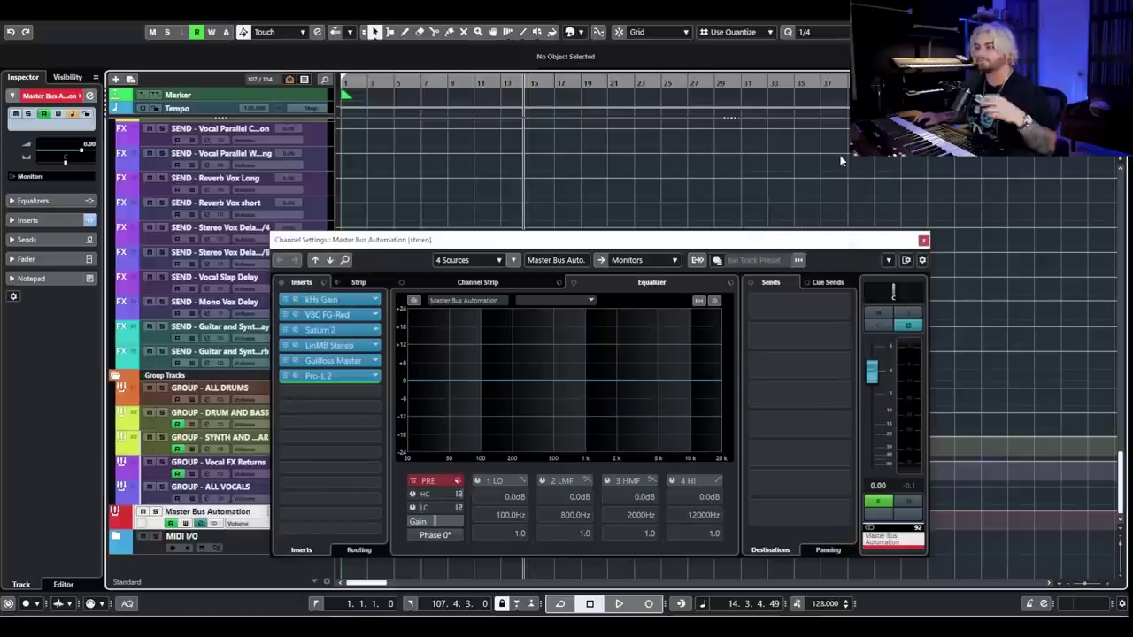
Open VBC FG-Red on the master bus and play the mix to examine its meters with the reduced input level.
click(346, 316)
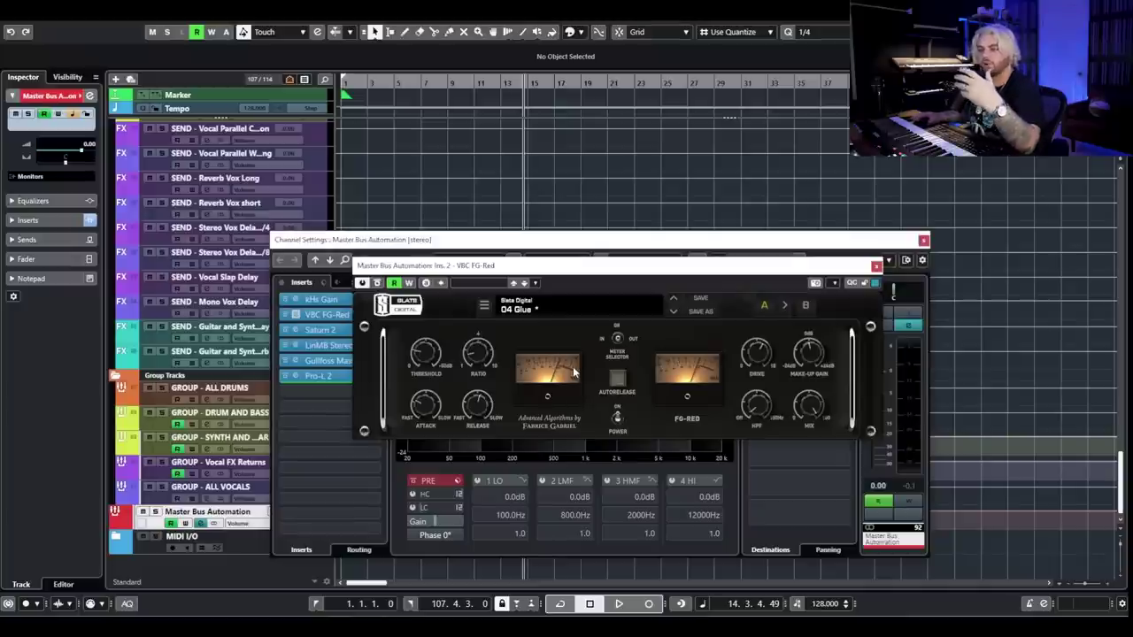
key(space)
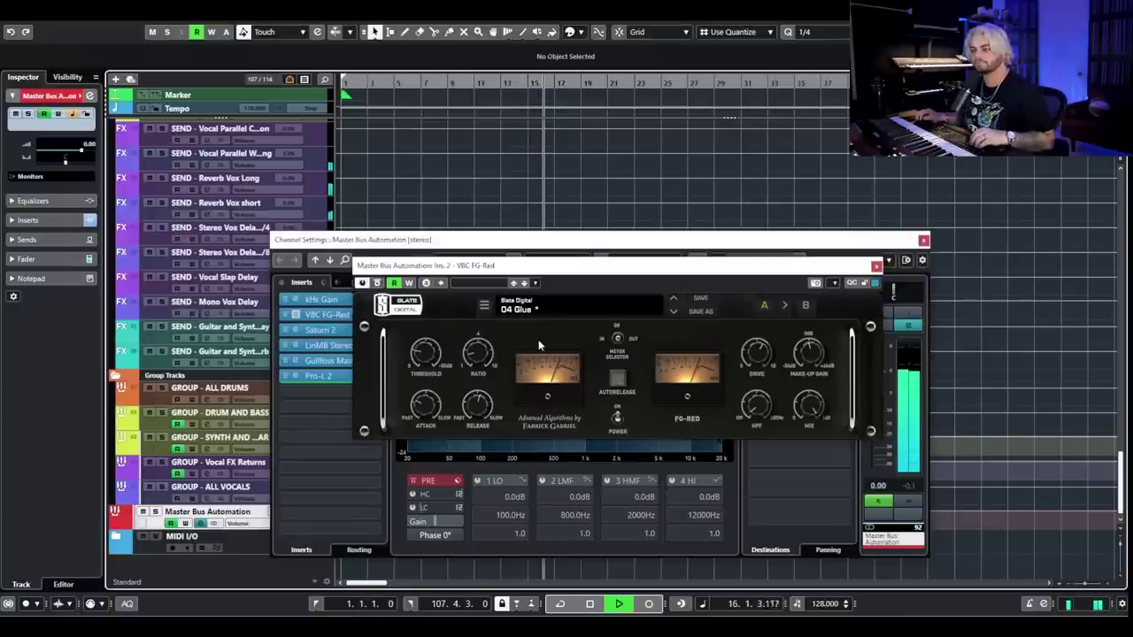
key(space)
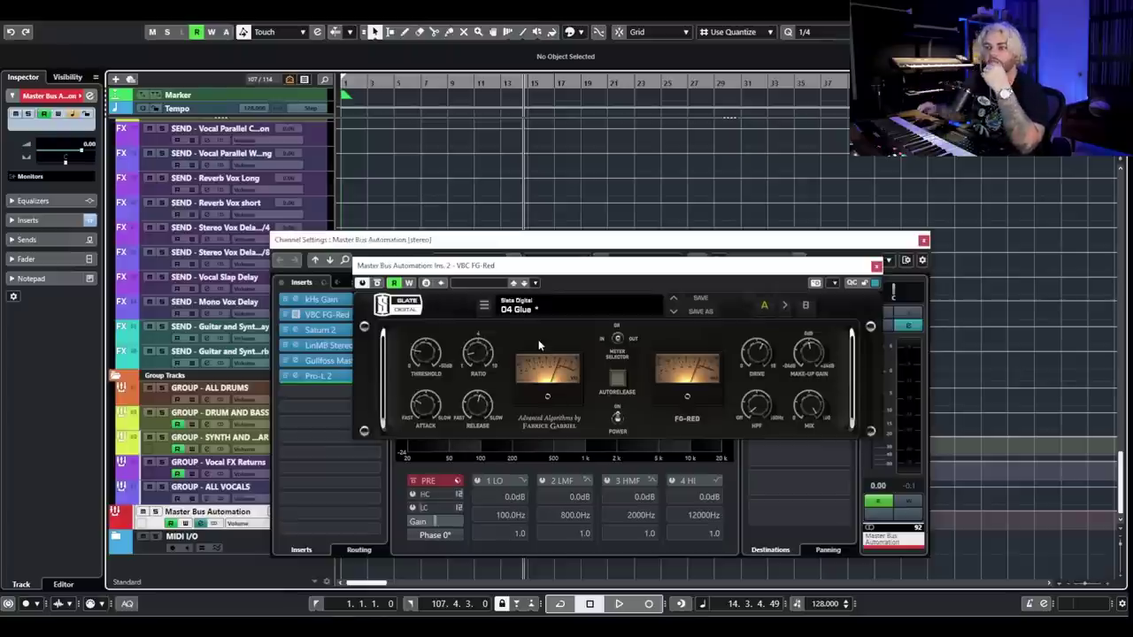
Set kHs Gain to +6.24 dB and turn down the FG-Red's make-up gain to compensate.
click(321, 300)
scroll(787, 285, up, 15)
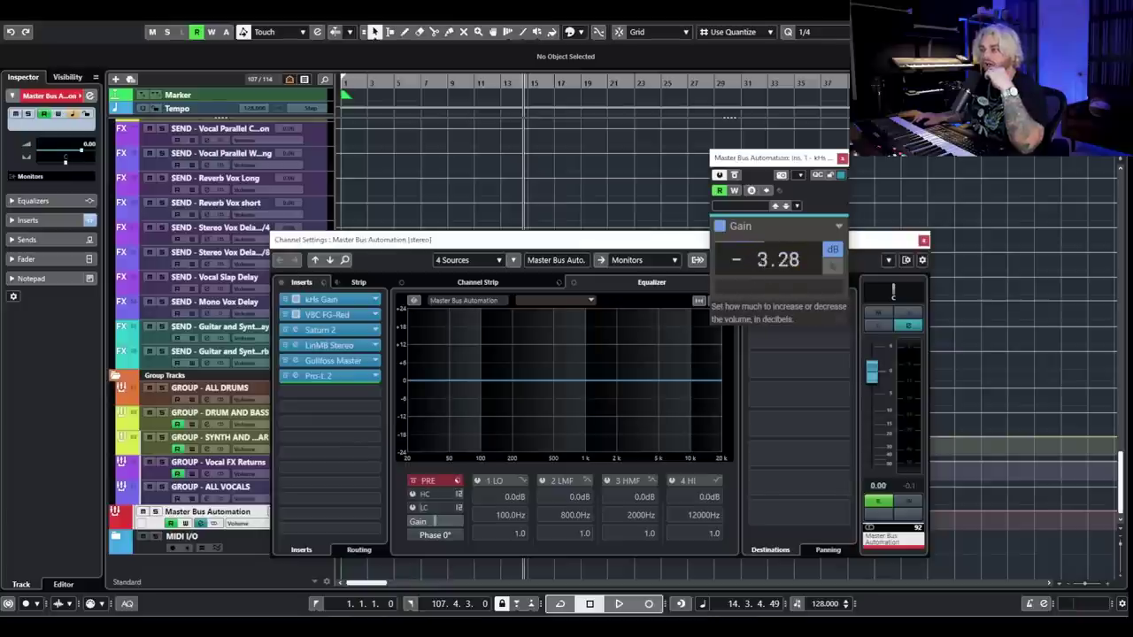
scroll(787, 285, up, 3)
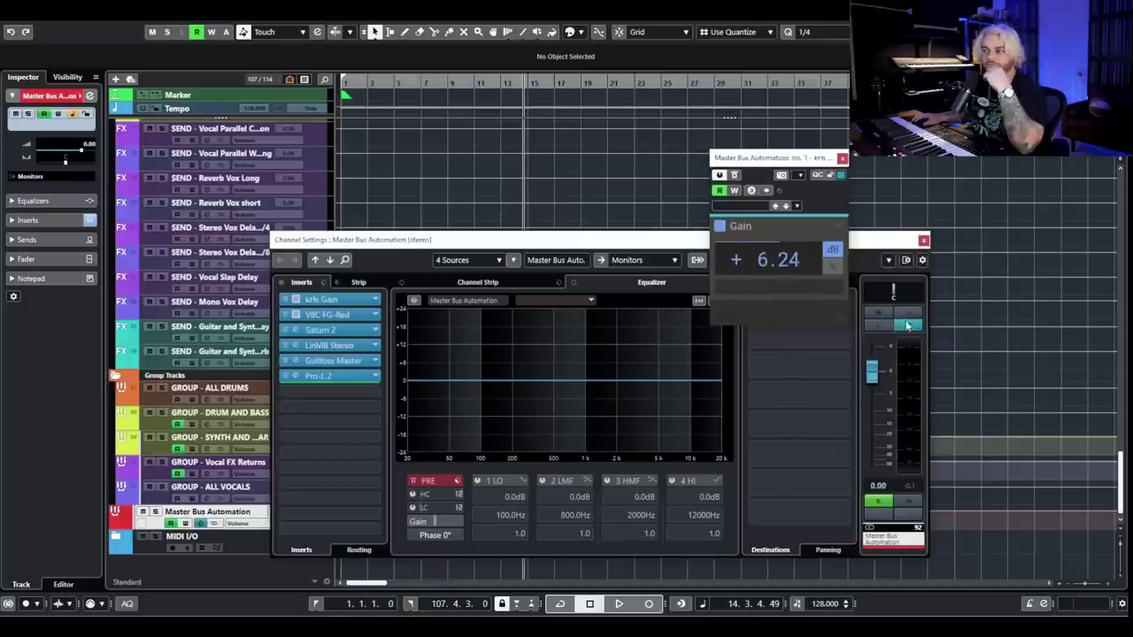
click(339, 317)
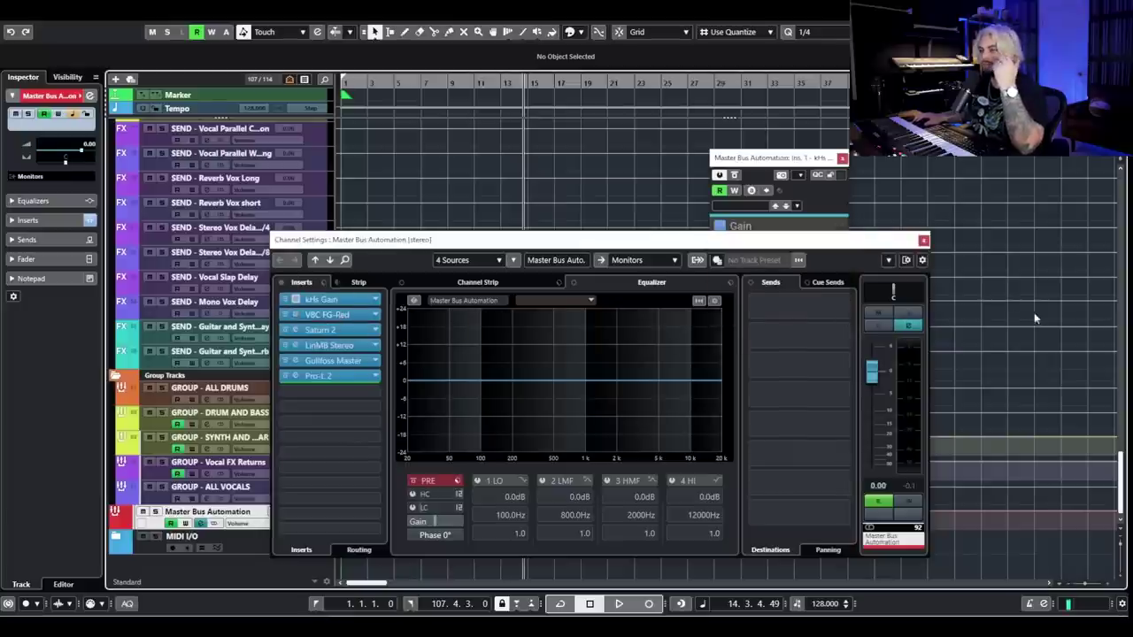
mouse_move(816, 352)
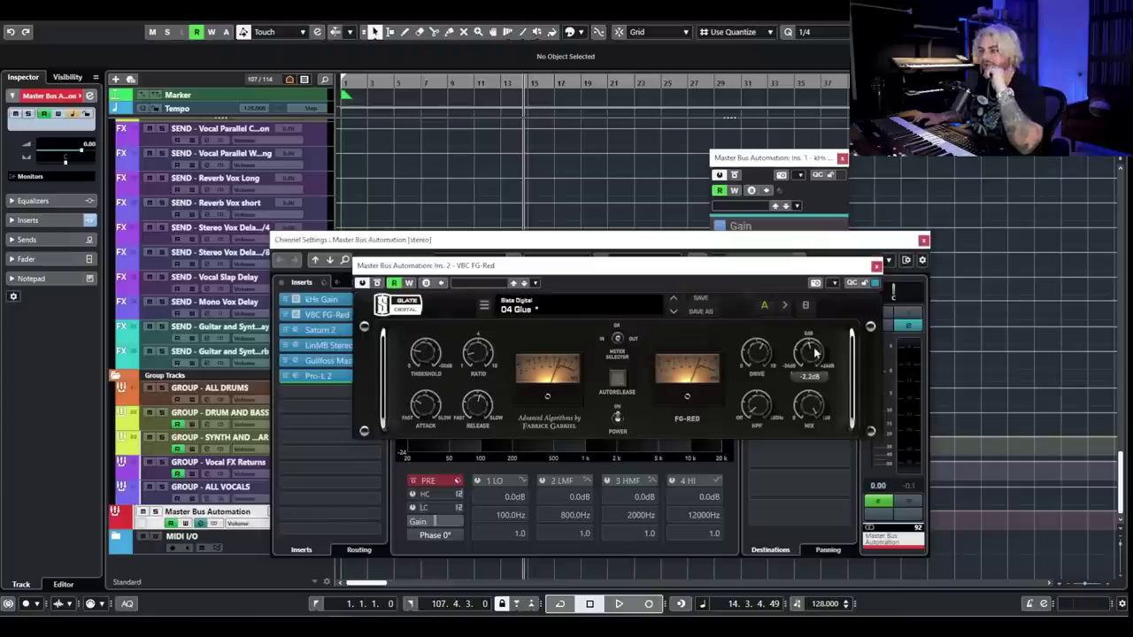
scroll(809, 352, down, 4)
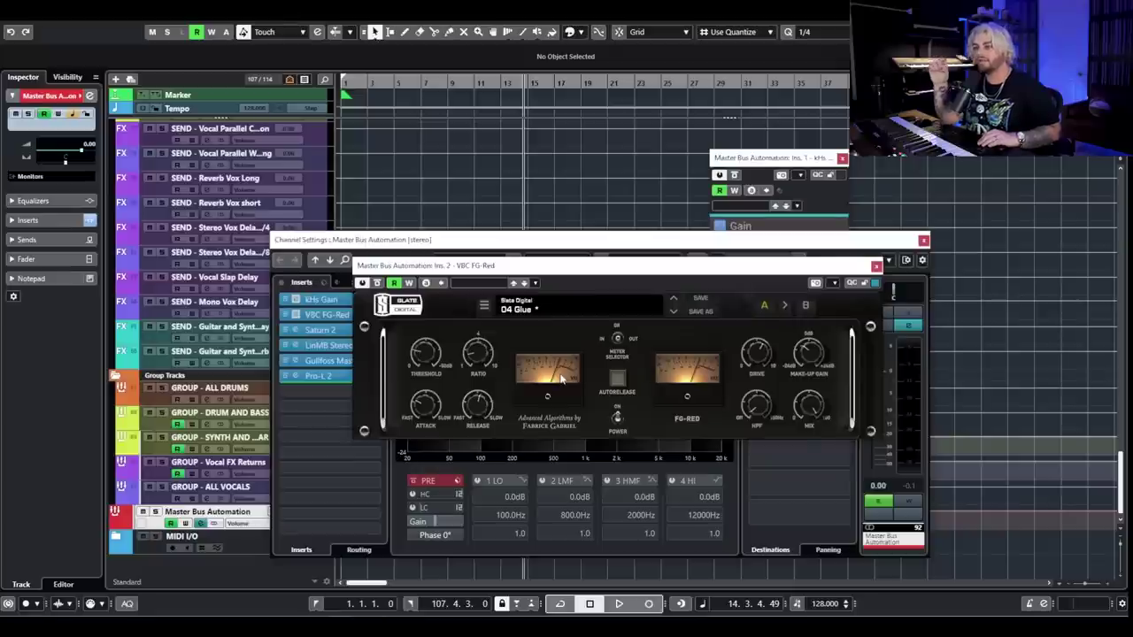
Play the mix through the FG-Red with the gain boost active, bypass kHs Gain, and play again to compare the meters.
key(space)
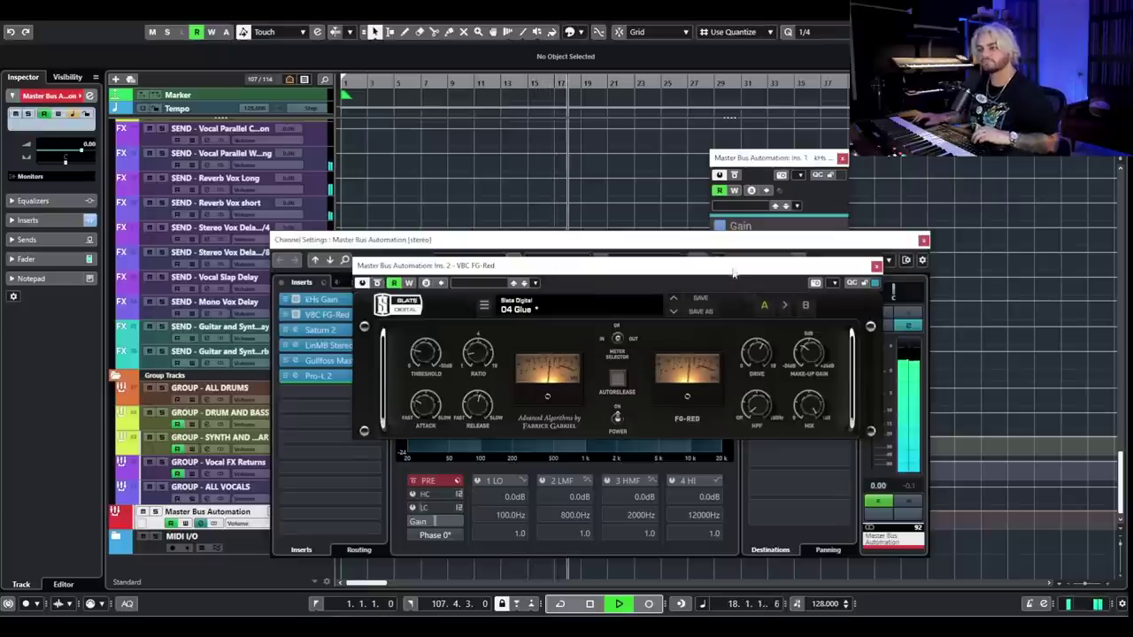
key(space)
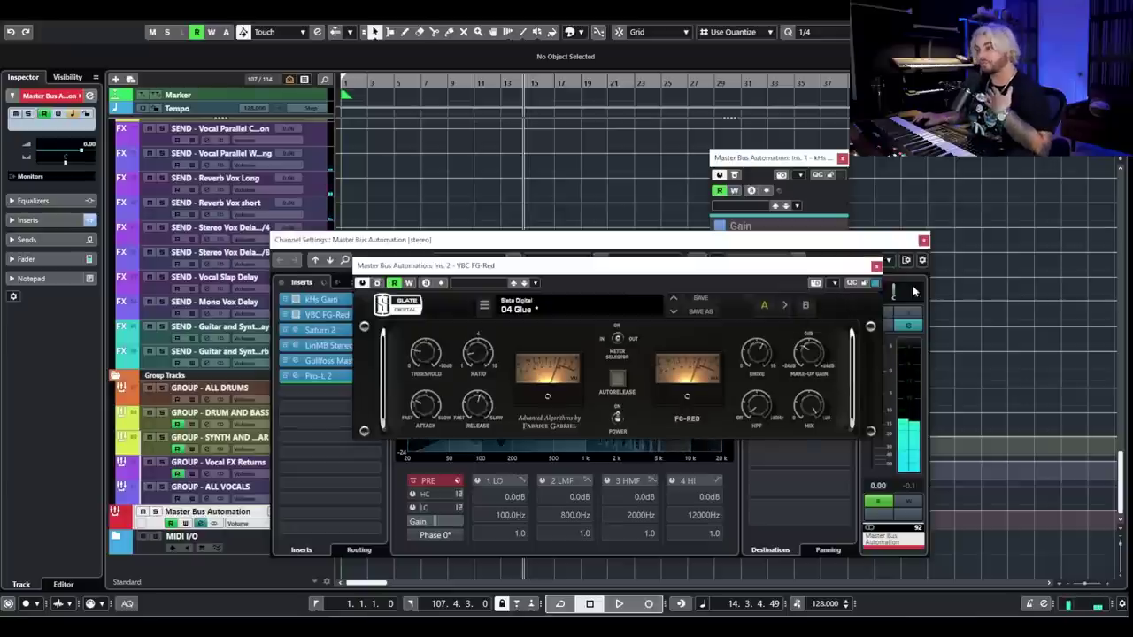
click(815, 197)
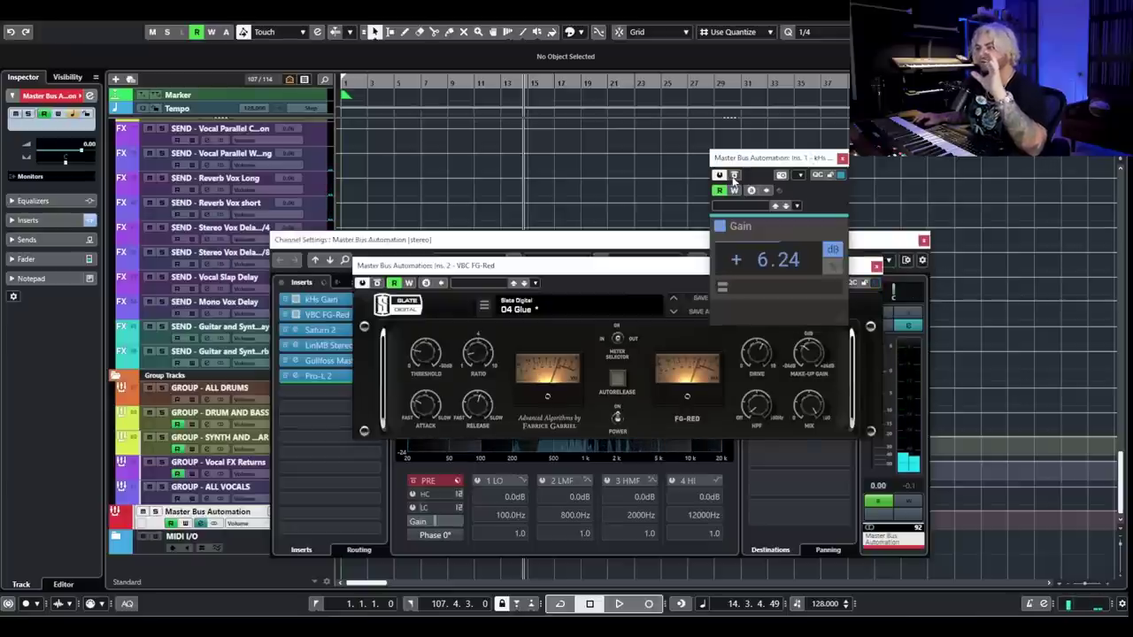
click(821, 359)
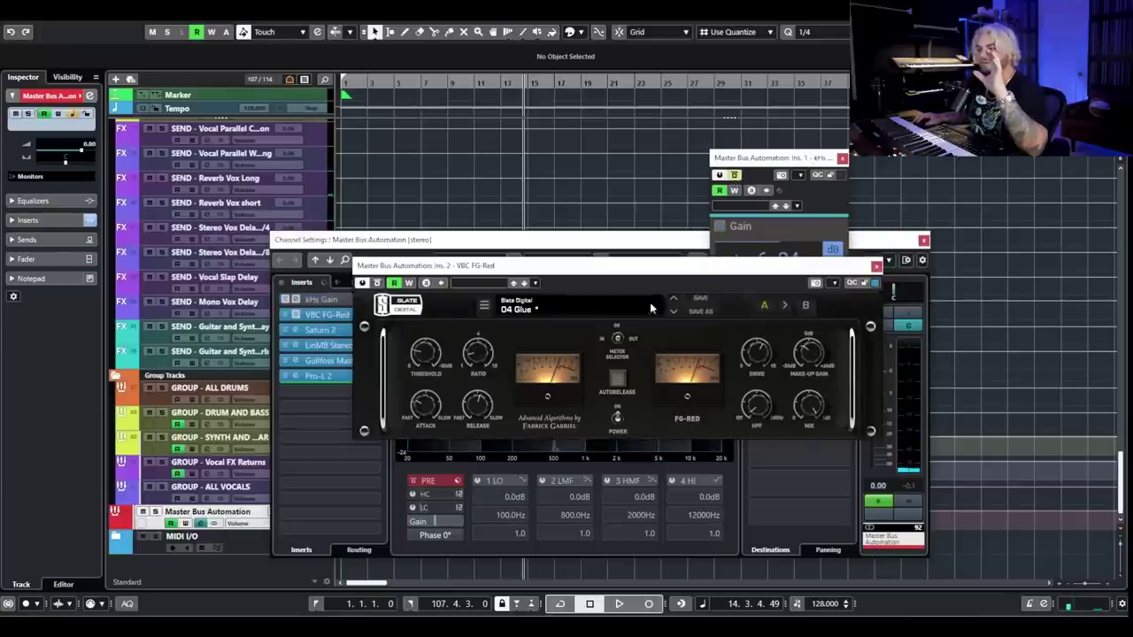
key(space)
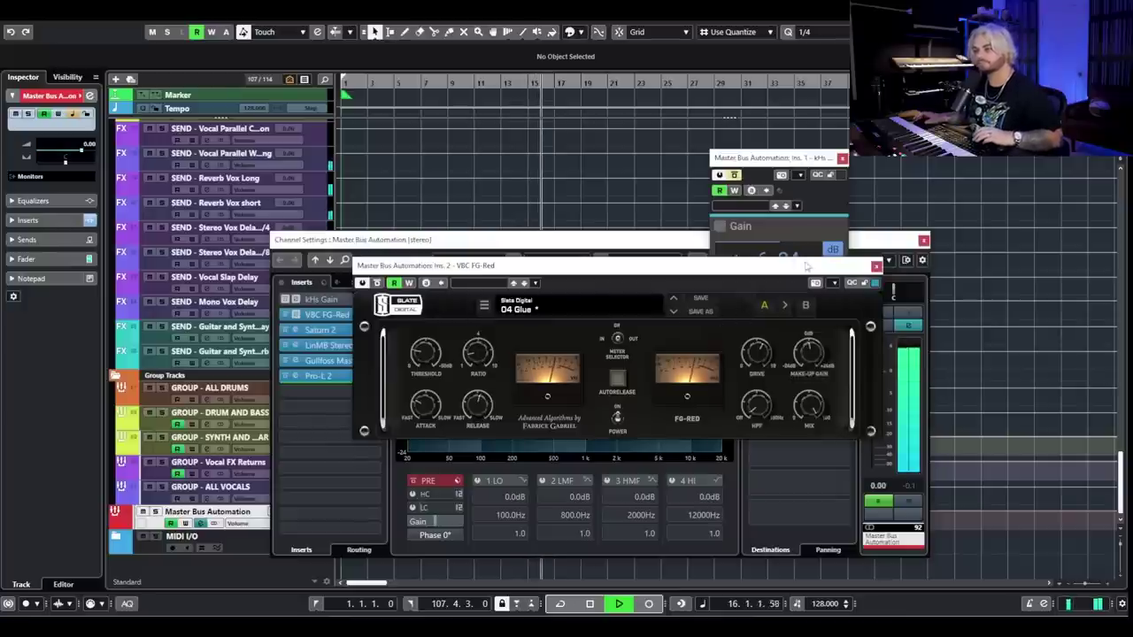
key(space)
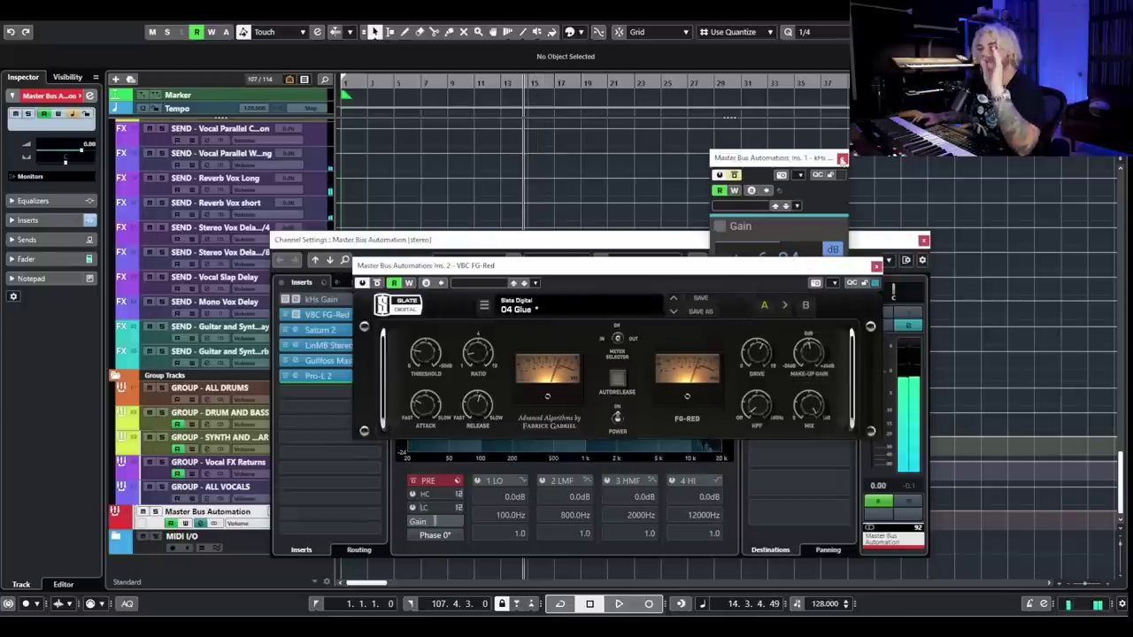
Close the kHs Gain and FG-Red windows and the Master Bus Automation channel settings.
click(827, 271)
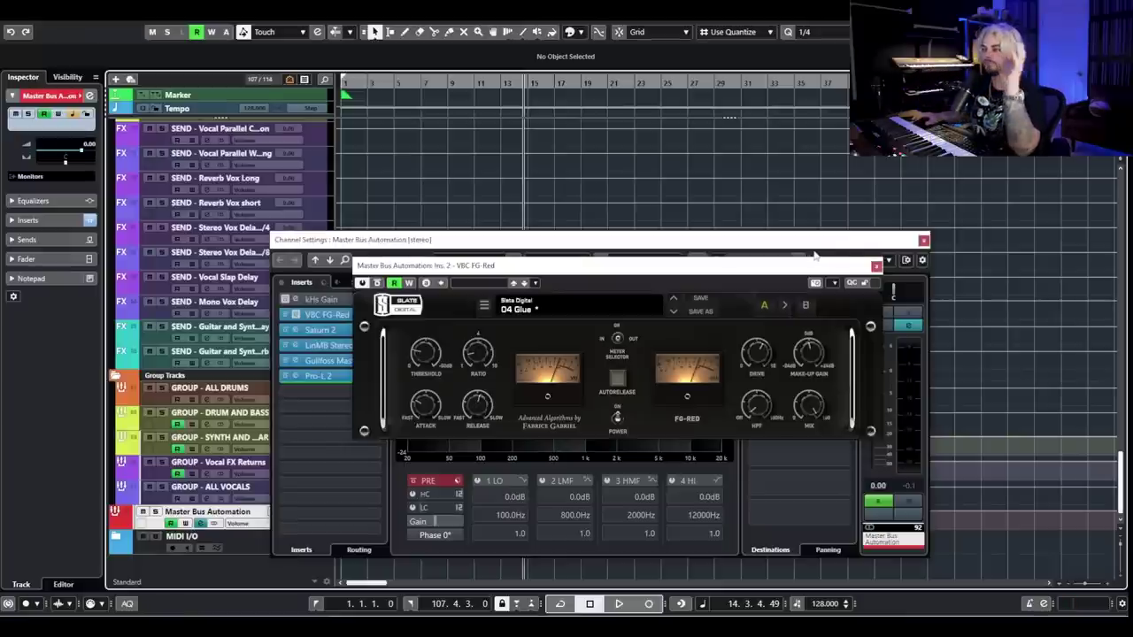
click(876, 265)
click(923, 240)
Solo the verse vocal track directly below DEMO VOCAL and open its channel settings.
scroll(713, 255, up, 5)
scroll(704, 244, up, 10)
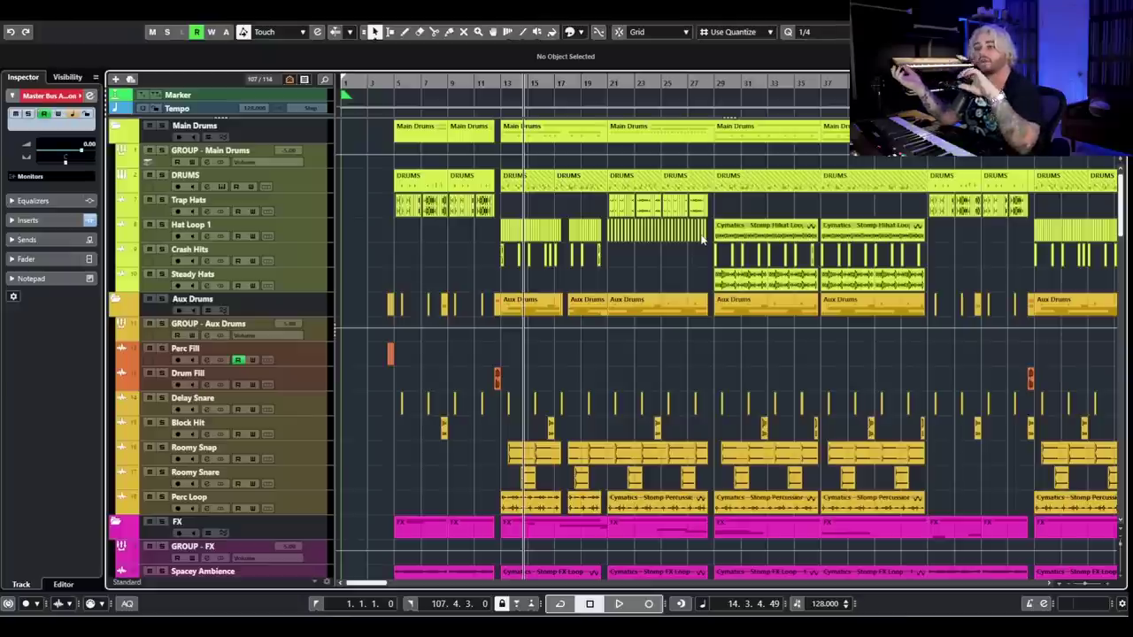
scroll(704, 238, down, 10)
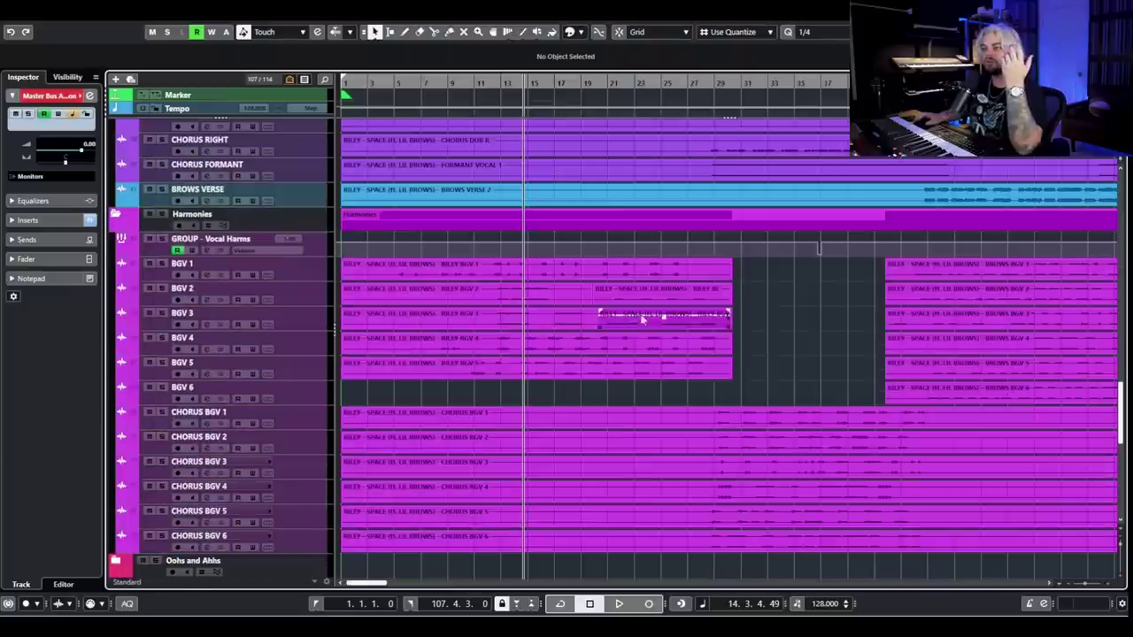
scroll(768, 371, up, 4)
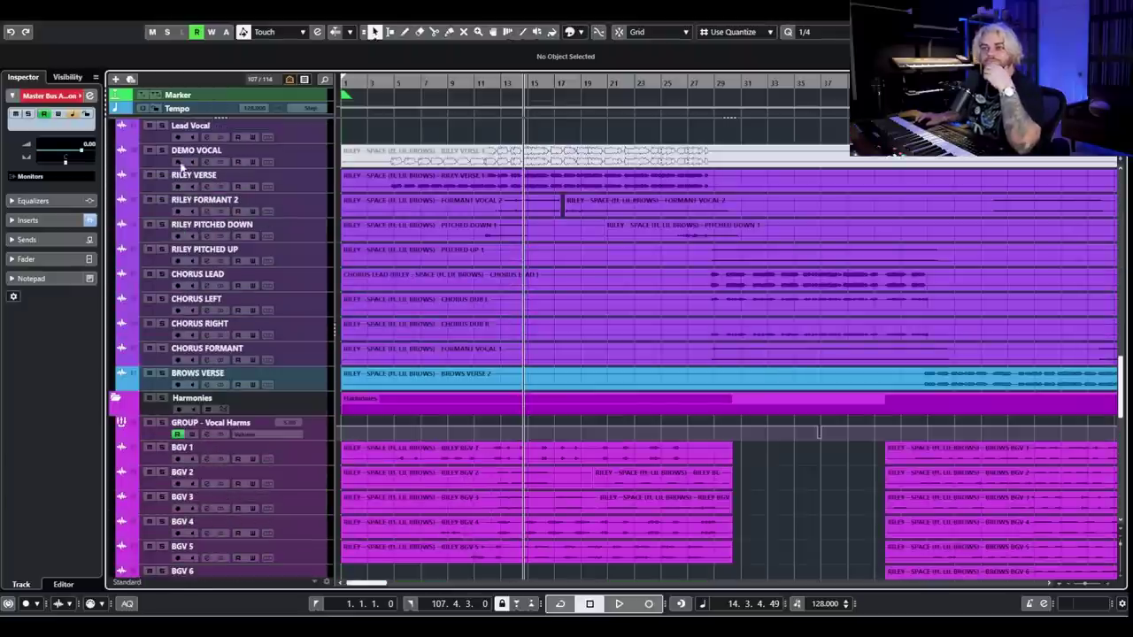
click(162, 176)
click(207, 187)
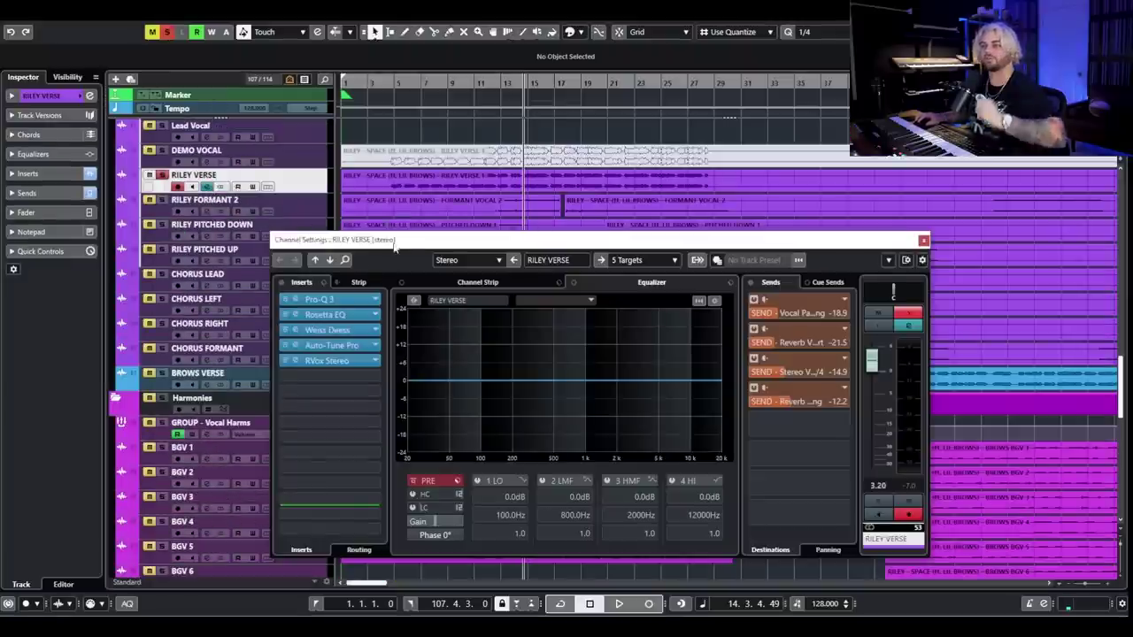
Insert the Apogee ModEQ equalizer in the soloed verse vocal's first free slot after RVox Stereo.
click(400, 342)
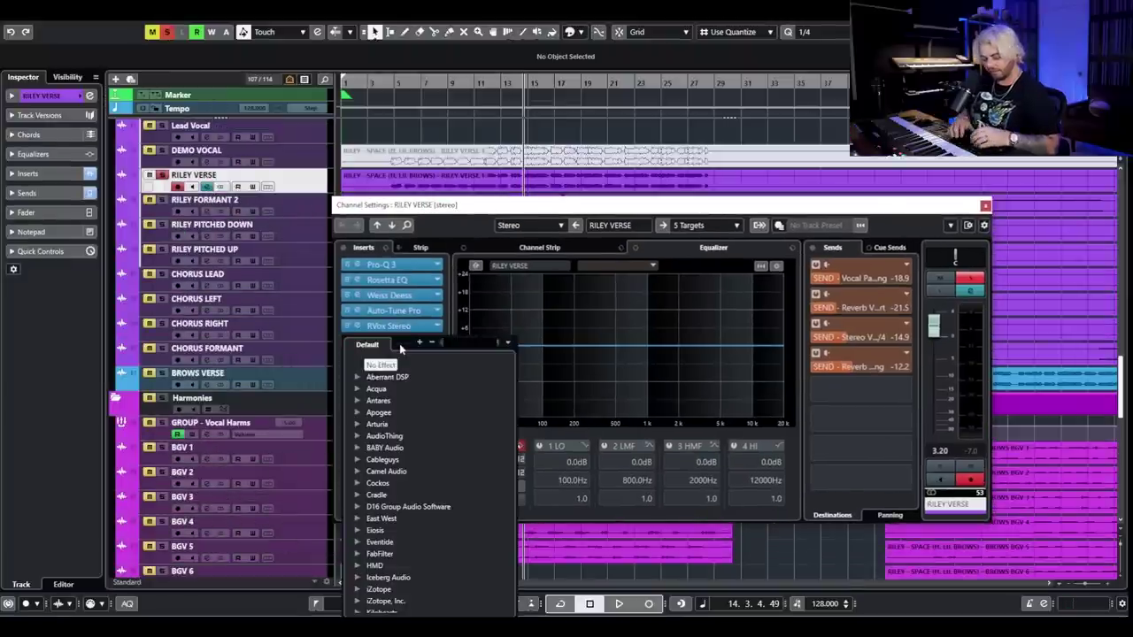
click(376, 400)
click(371, 425)
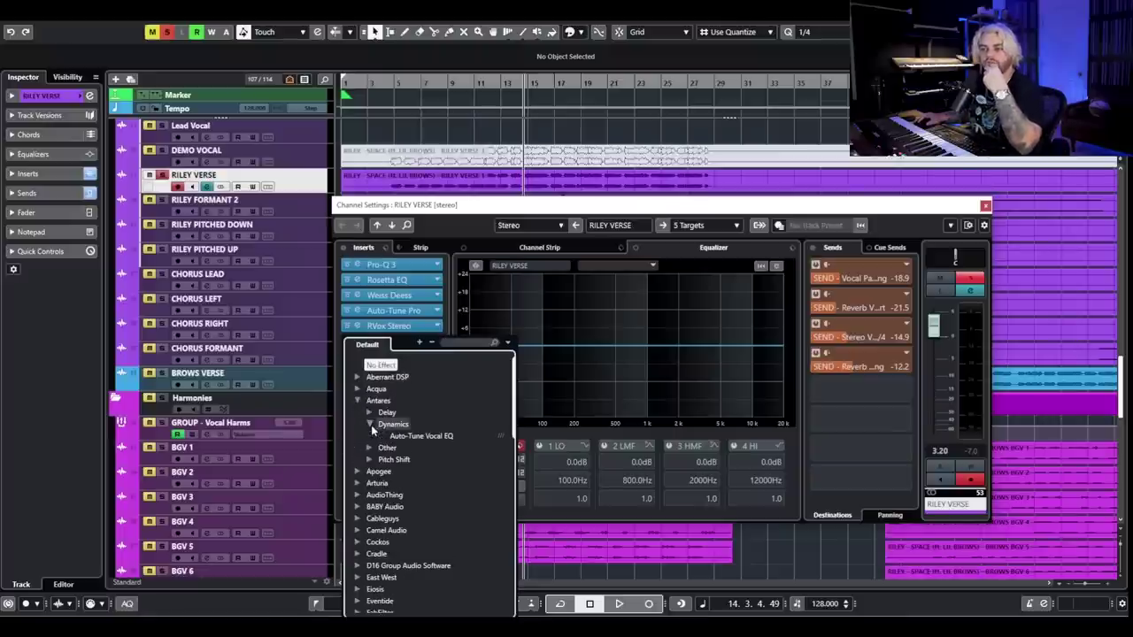
click(358, 400)
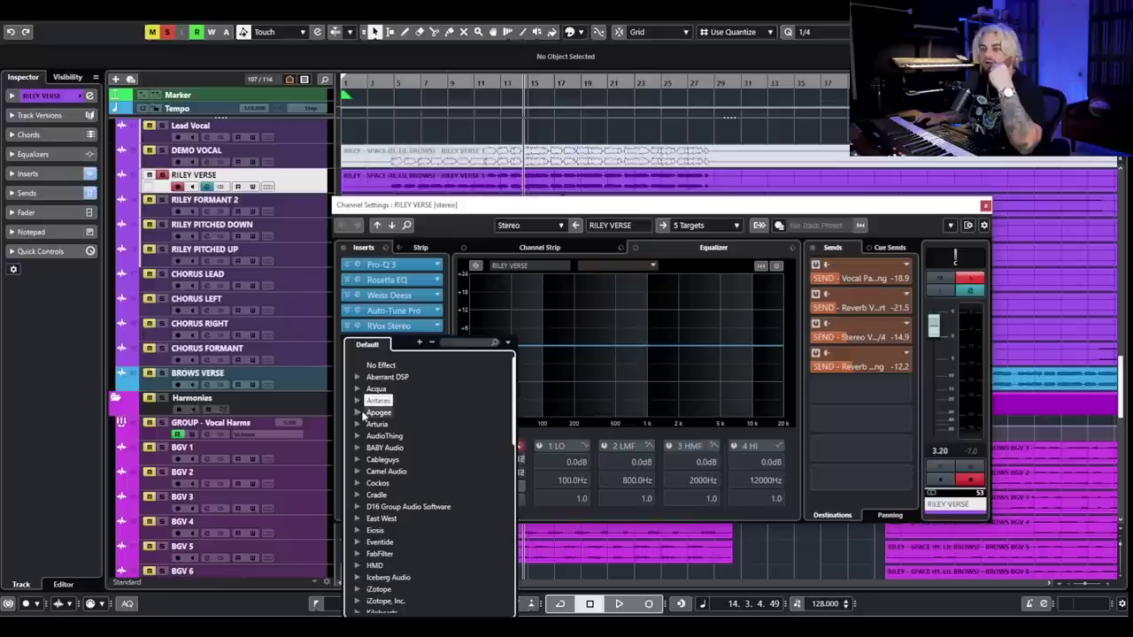
click(359, 413)
click(369, 447)
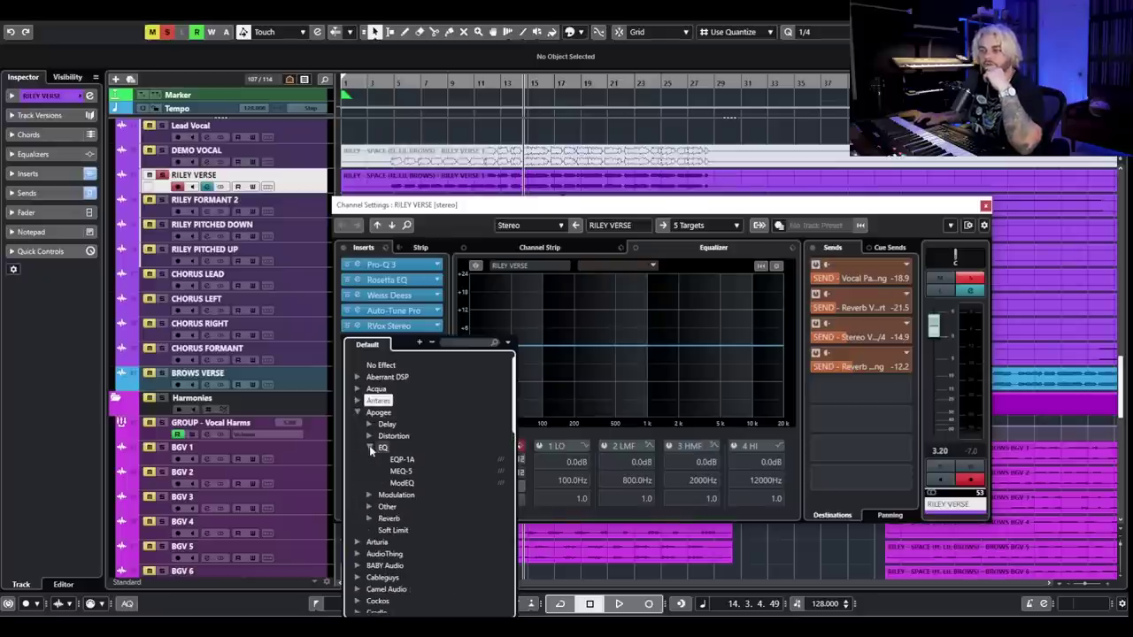
click(402, 484)
drag(712, 262, 705, 221)
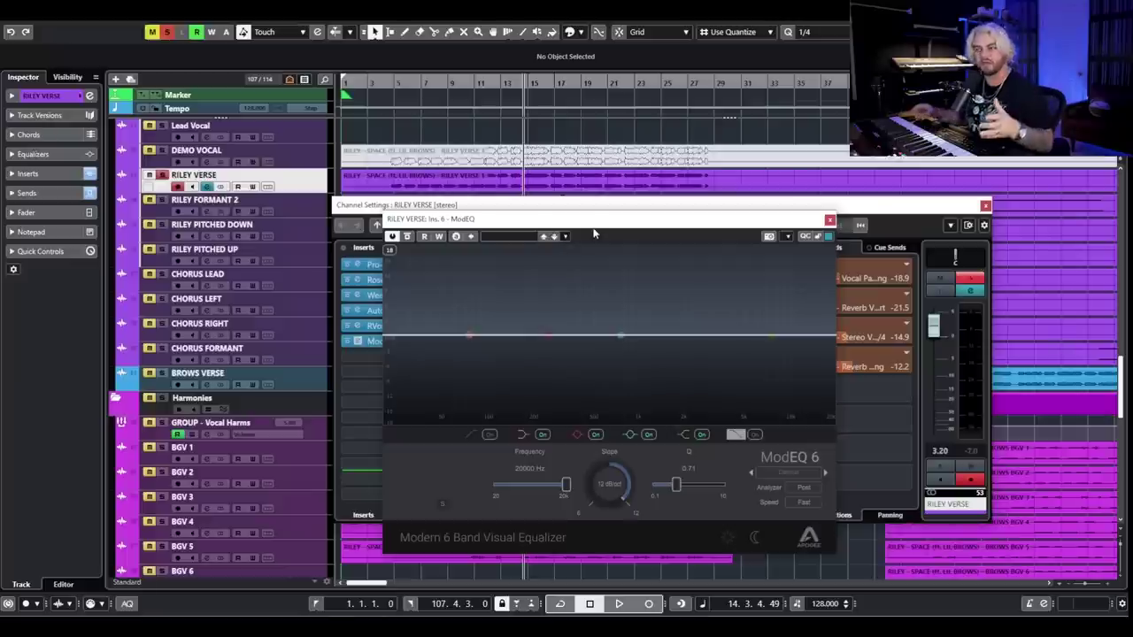
Boost the ModEQ high shelf about 7.3 dB at 96 Hz, and during playback move it to about 1024 Hz at 7.7 dB.
drag(784, 347, 485, 304)
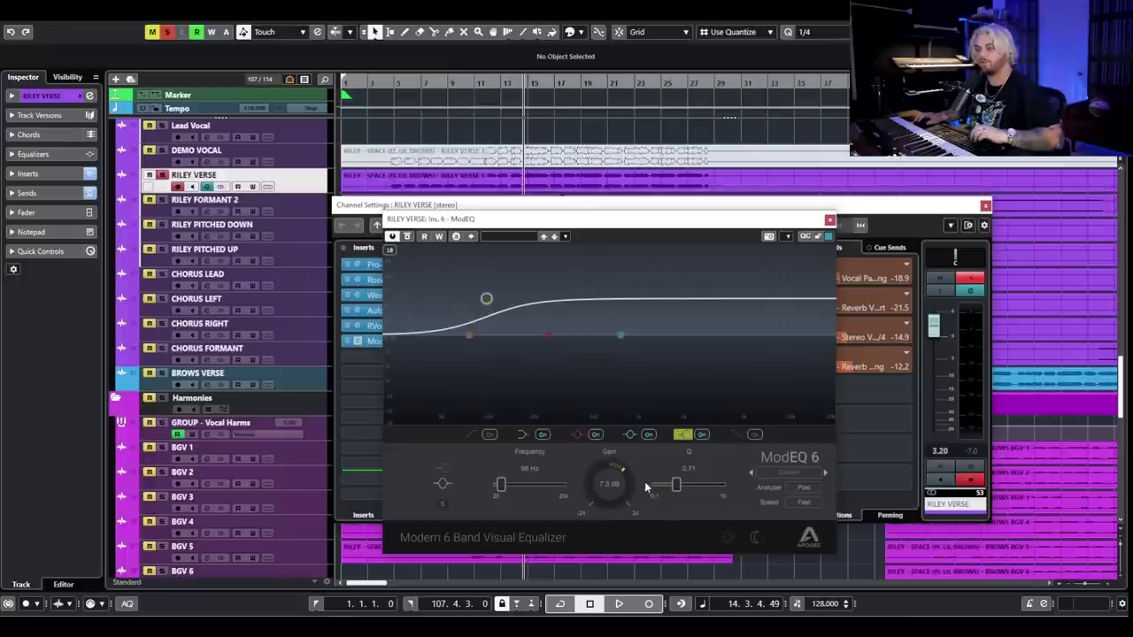
key(space)
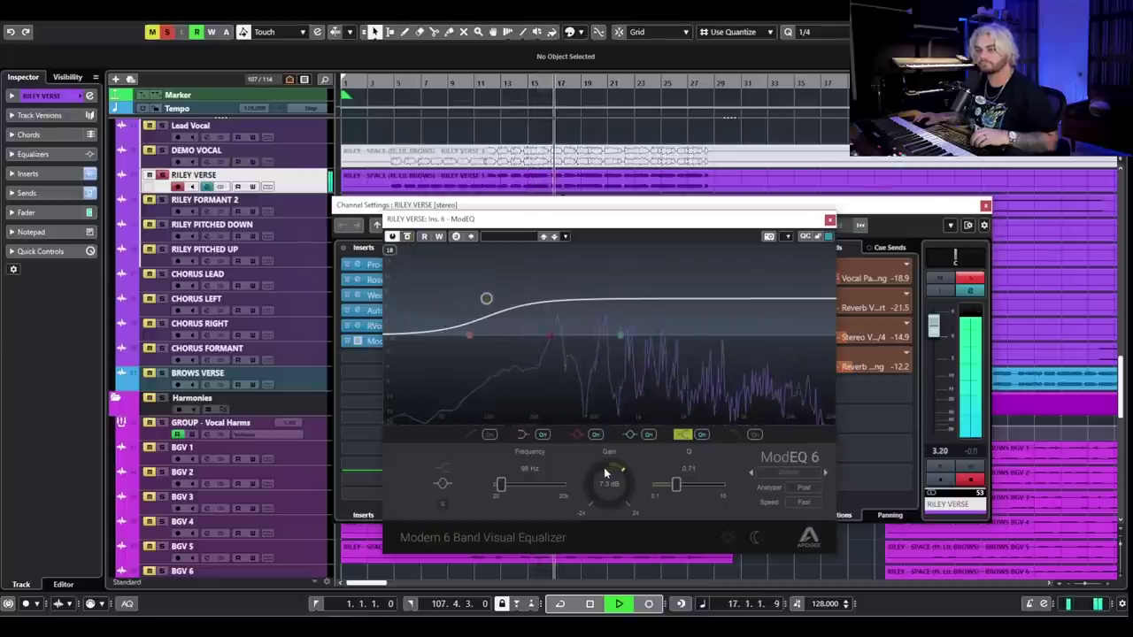
drag(486, 298, 641, 298)
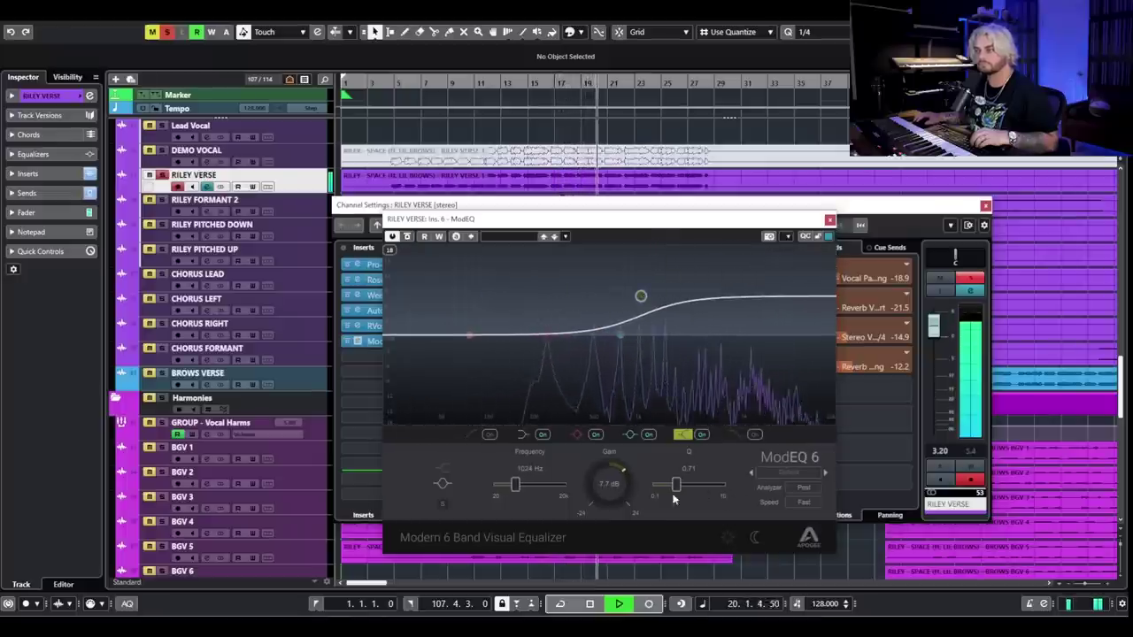
key(space)
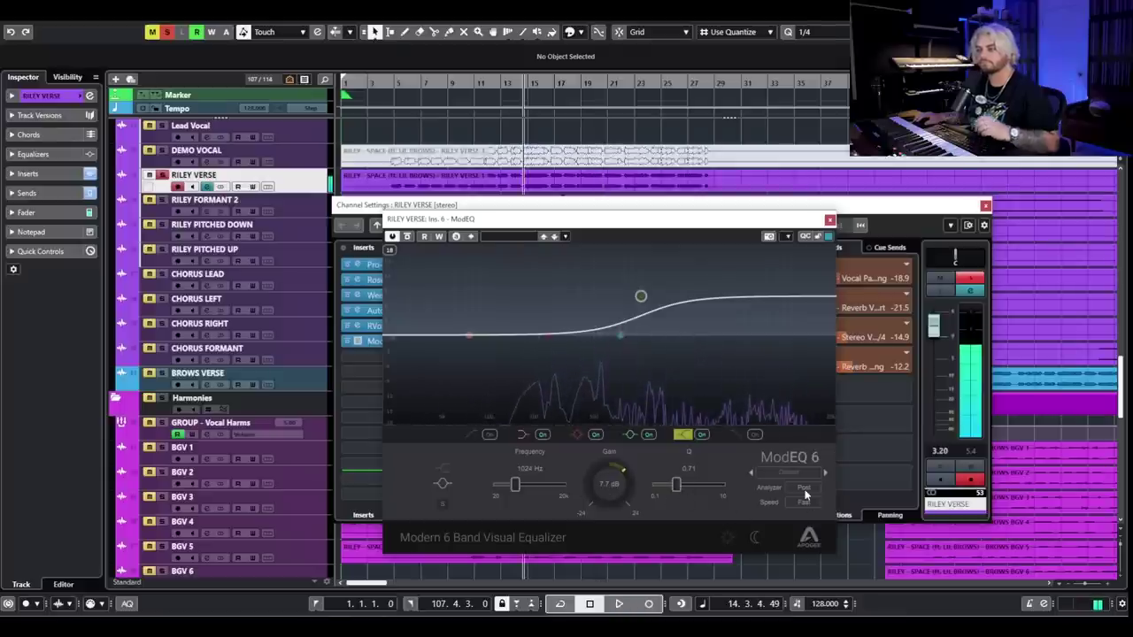
Move the ModEQ high shelf back to the low end, boosting about 9.0 dB at 94 Hz.
key(ctrl+z)
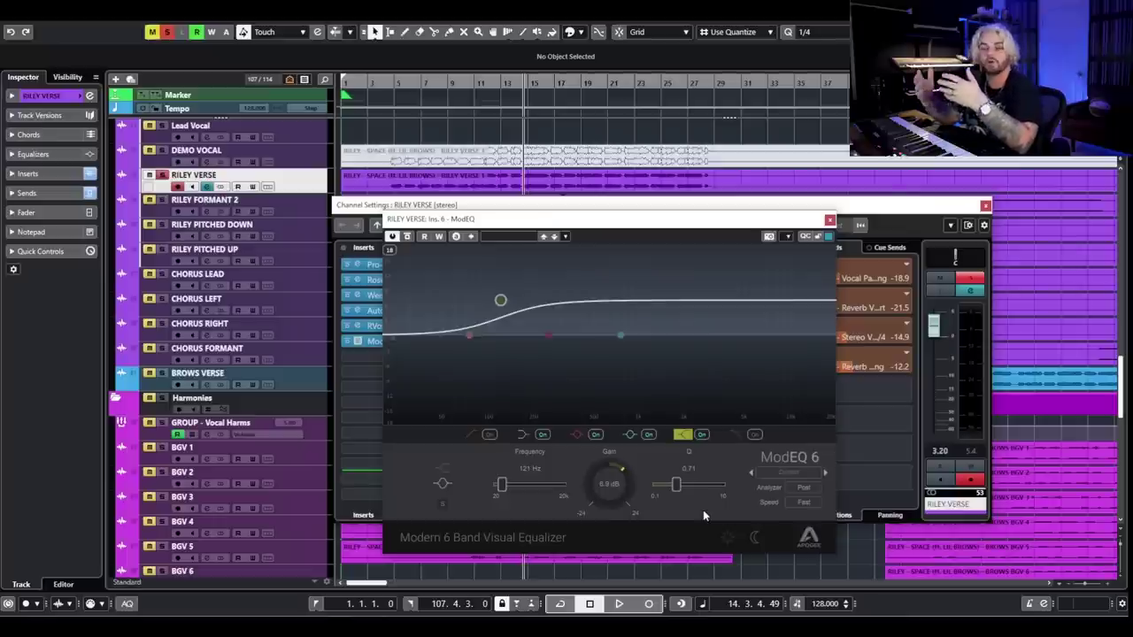
drag(501, 301, 485, 291)
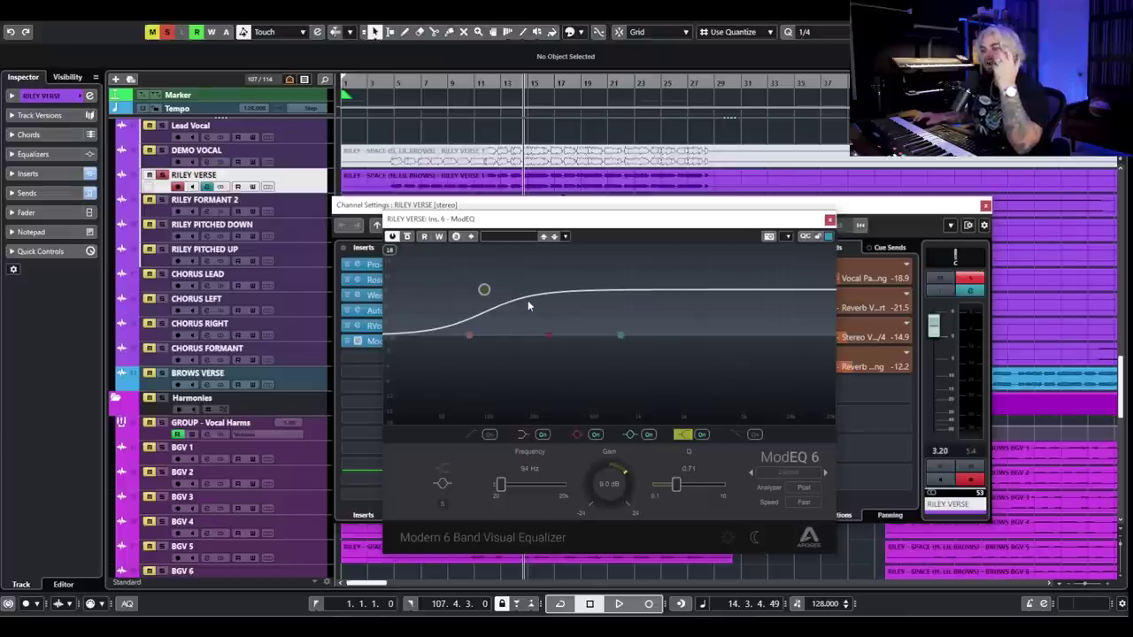
Play the soloed verse vocal and toggle the ModEQ bypass on and off to compare levels with the low-set shelf boost.
key(space)
click(408, 238)
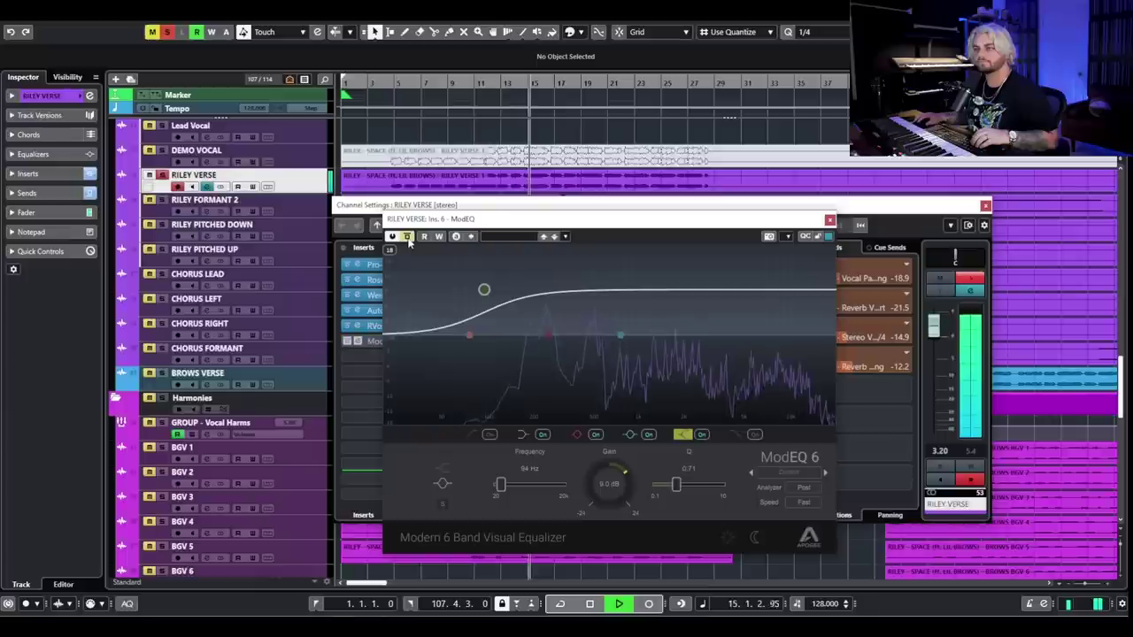
click(407, 237)
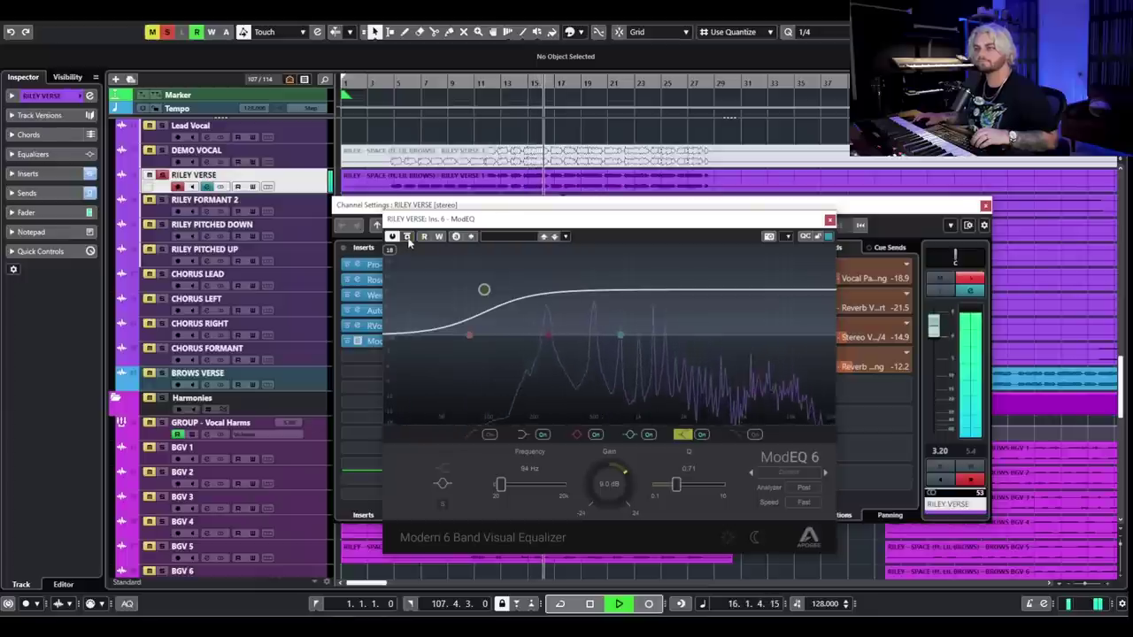
key(space)
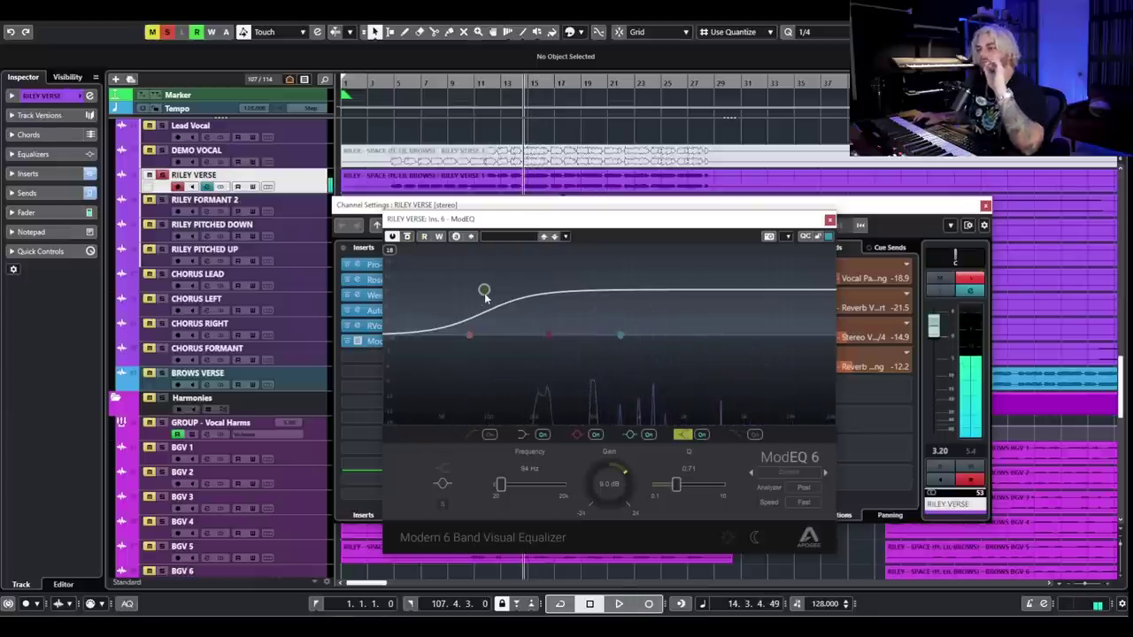
Move the ModEQ high shelf to about 3.6 kHz at 7.4 dB, compare it with the bypassed vocal during playback and close the equalizer.
drag(485, 298, 722, 305)
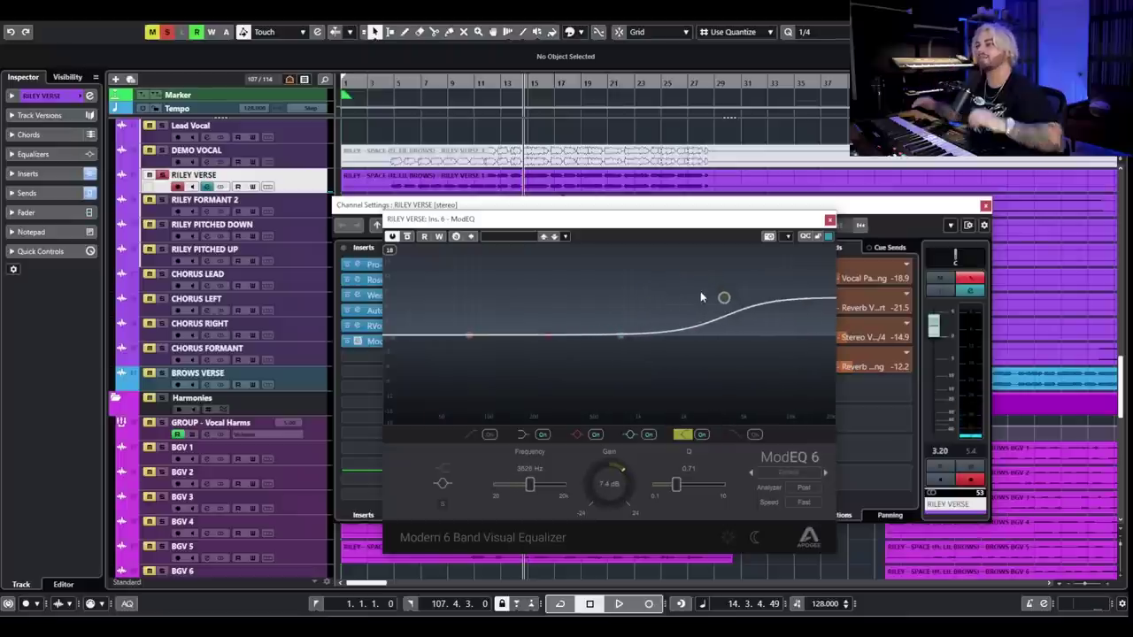
key(space)
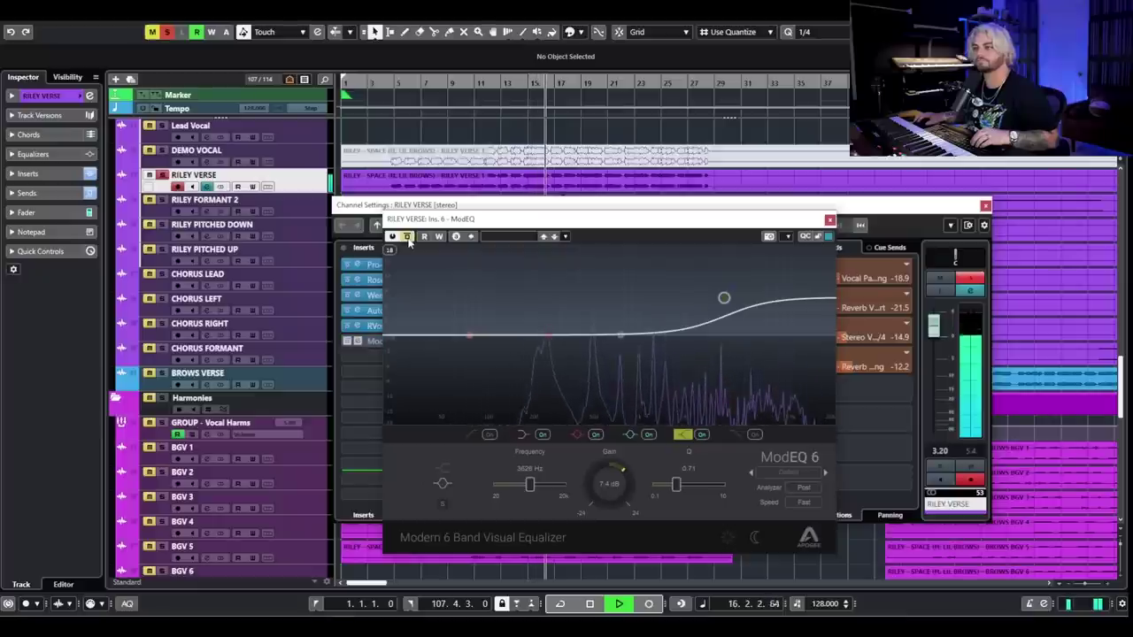
key(space)
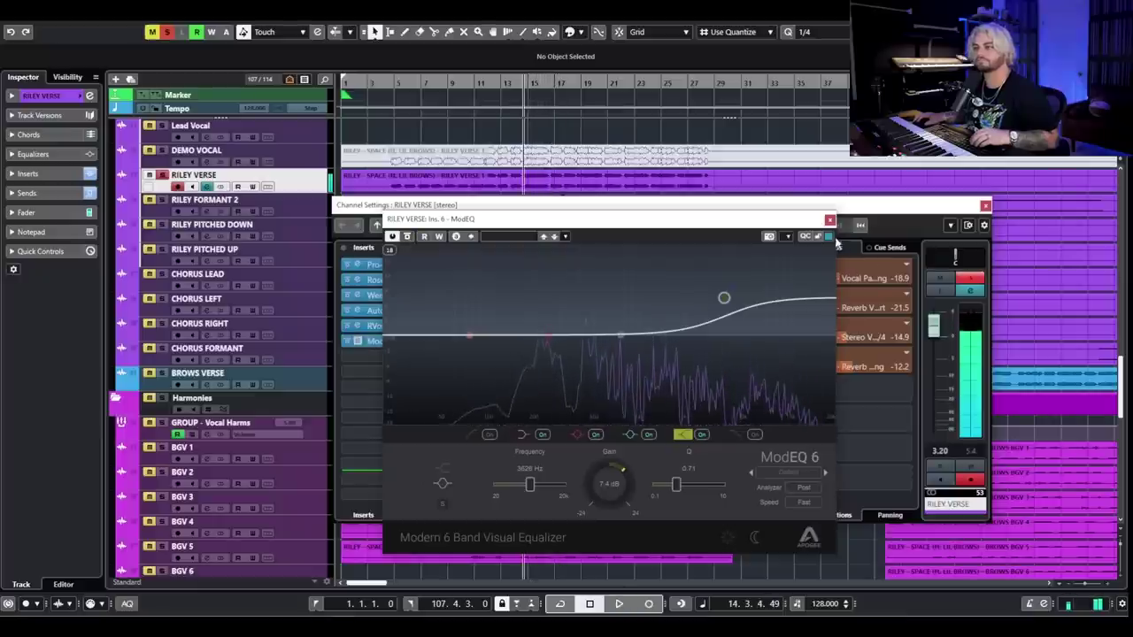
click(829, 219)
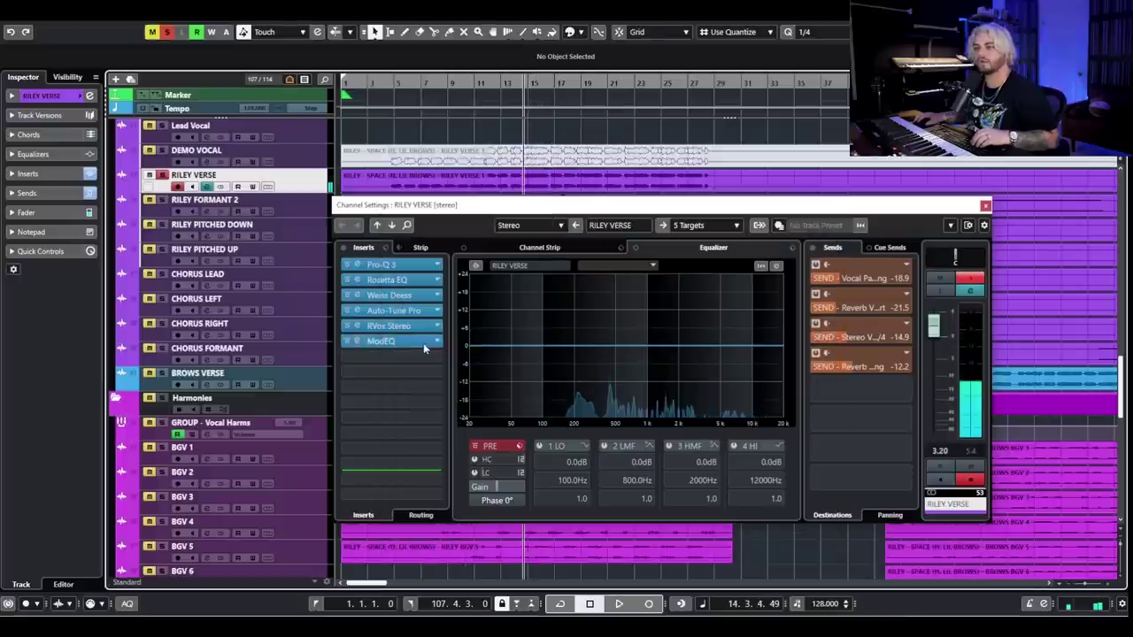
Replace ModEQ in the verse vocal's sixth insert slot with FabFilter Pro-Q 3 and open its output gain options.
click(406, 342)
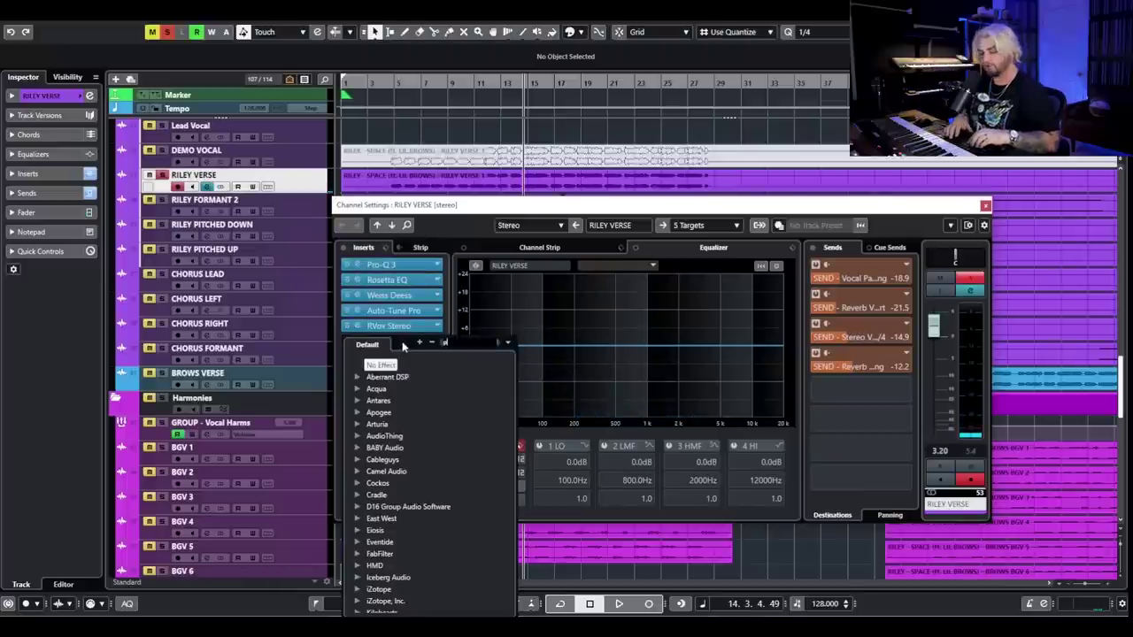
text(pro-q)
click(403, 389)
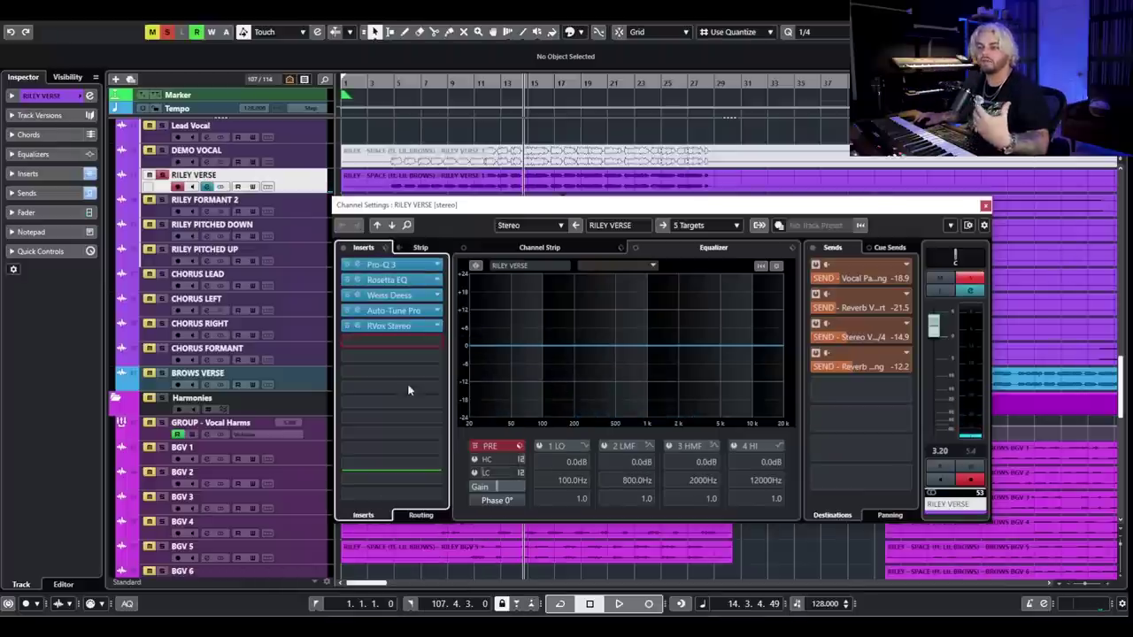
drag(900, 137, 413, 225)
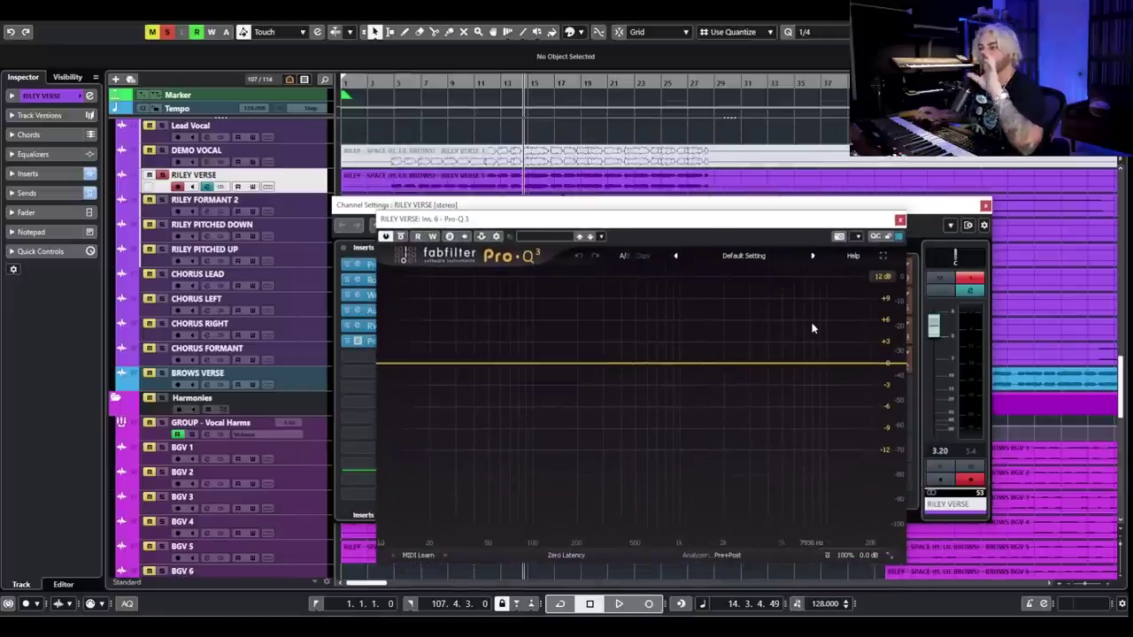
mouse_move(857, 541)
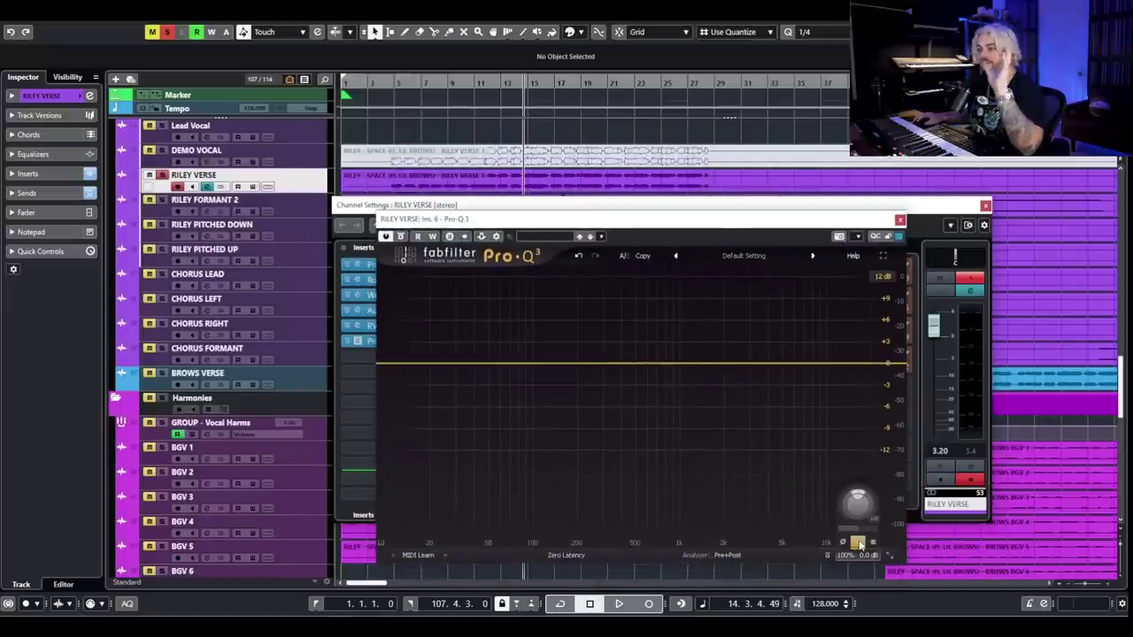
drag(731, 233, 728, 136)
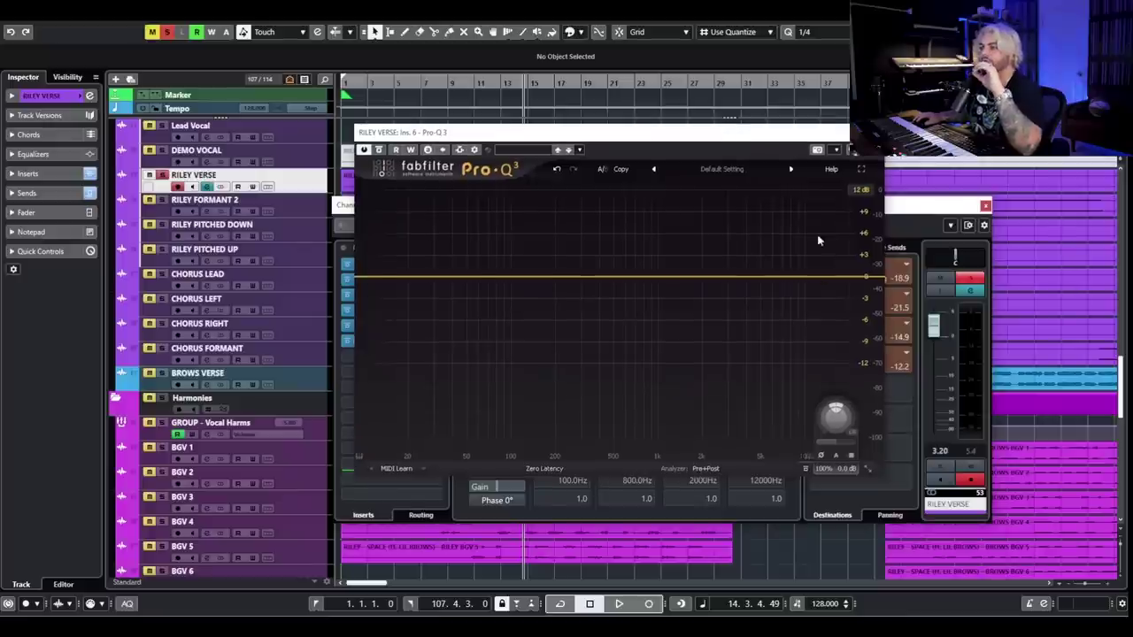
Add a Pro-Q 3 high shelf boosting about 7.2 dB at 425 Hz with Q 0.3, and compare it with bypass during playback.
drag(855, 280, 603, 248)
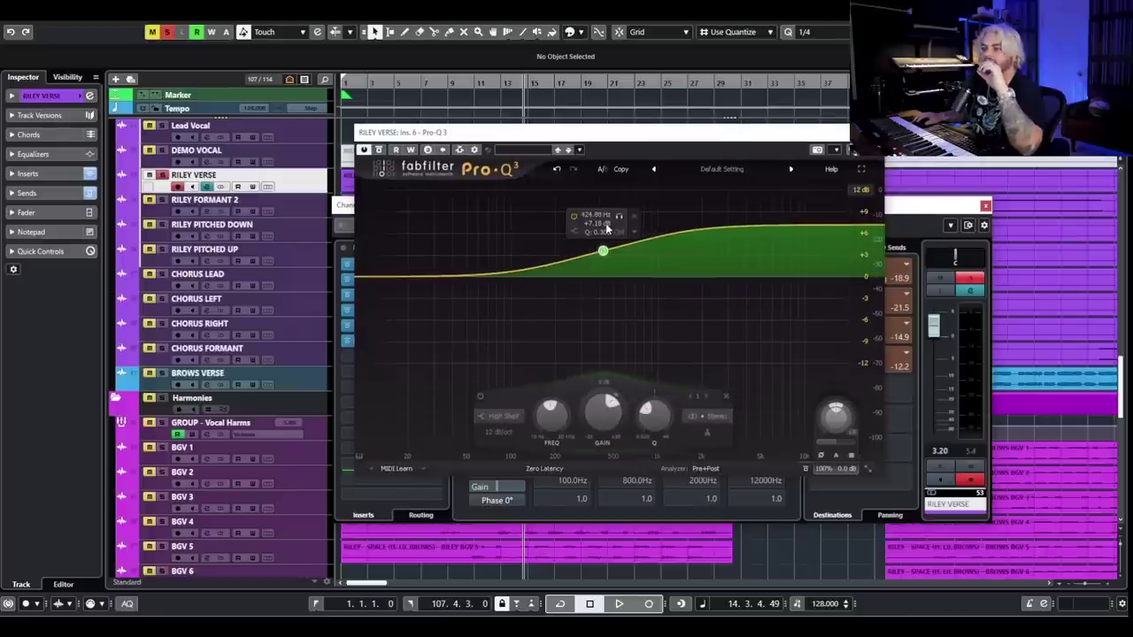
key(space)
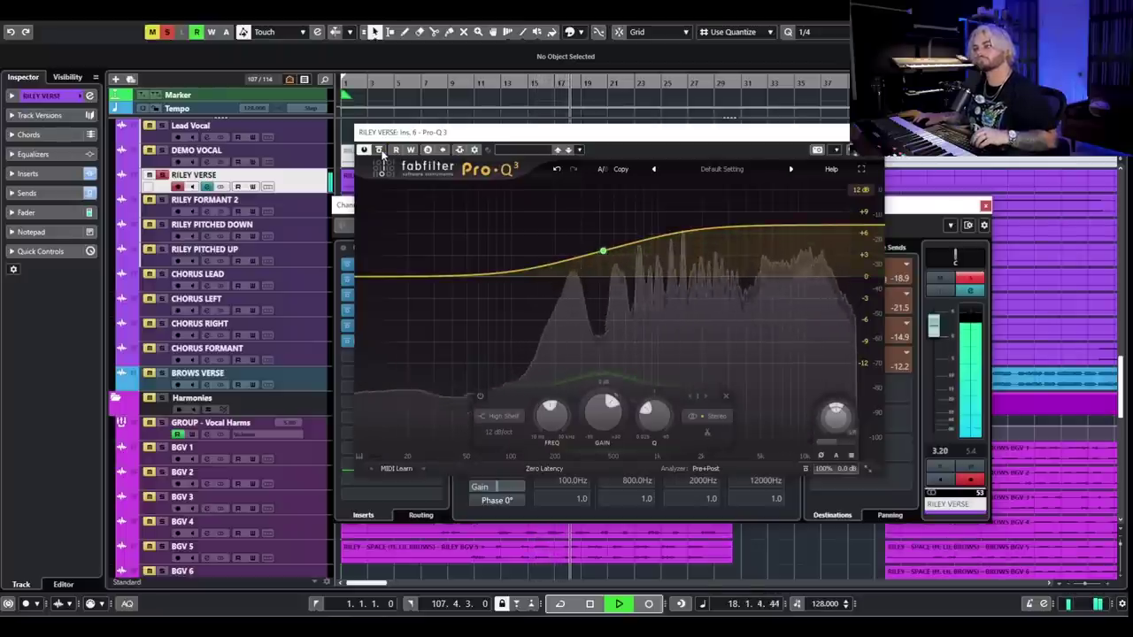
key(space)
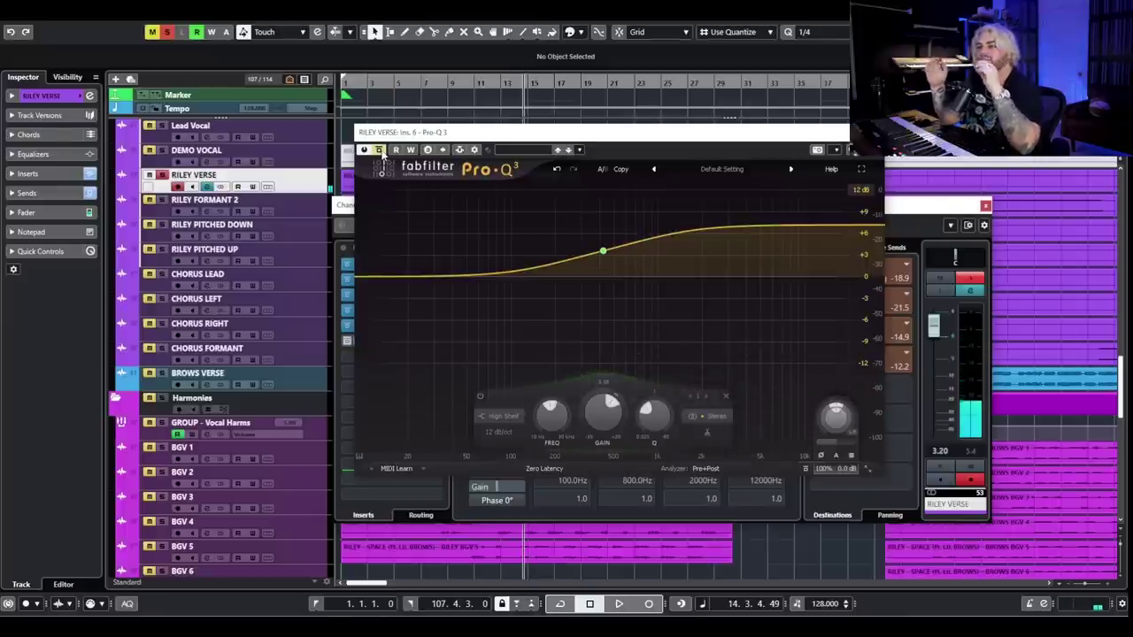
Add a low-shelf boost of about 24 dB plus bell cuts of about 6 dB near 230 Hz and 9 dB near 1.5 kHz.
drag(424, 258, 564, 321)
drag(669, 232, 684, 339)
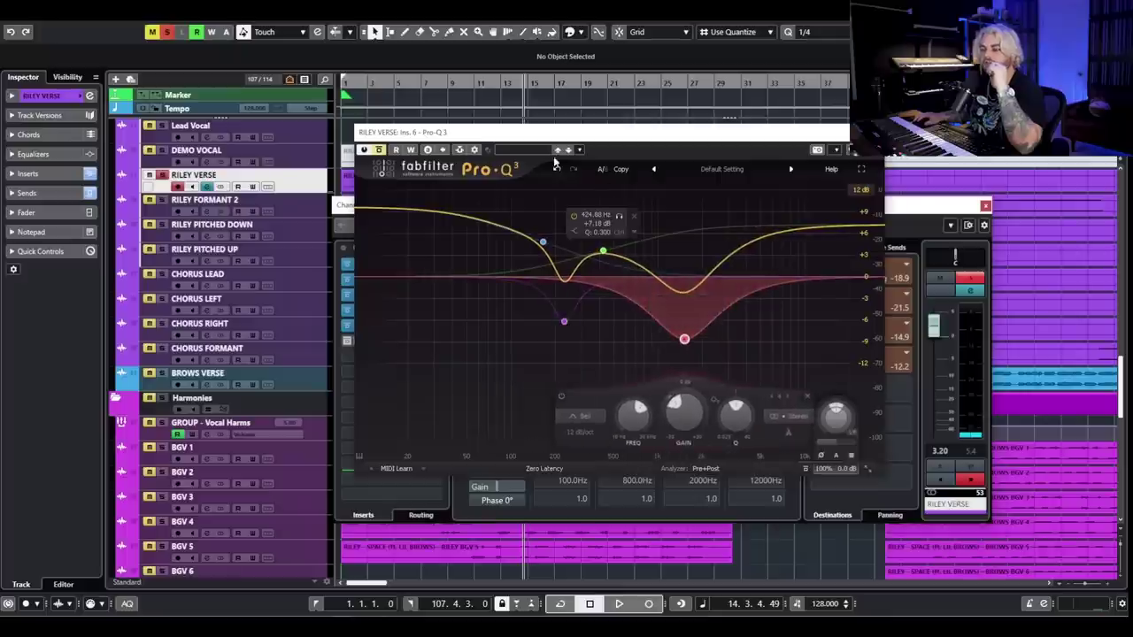
click(541, 244)
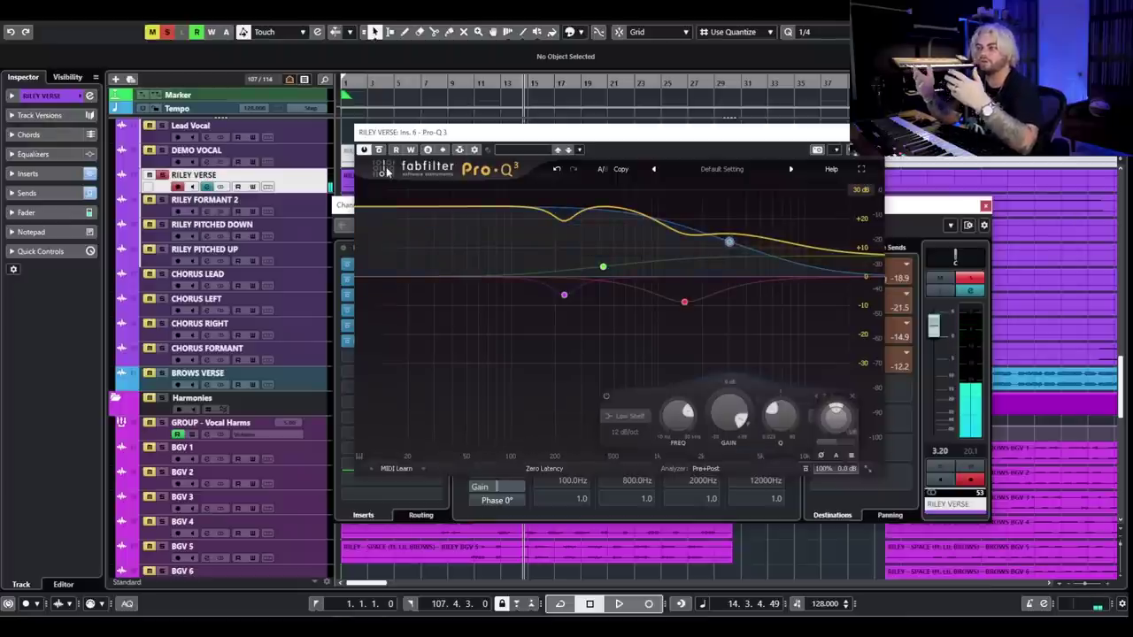
Remove Pro-Q 3 from the verse vocal's sixth insert slot and insert the CLA-76 Stereo compressor in the seventh.
mouse_move(732, 249)
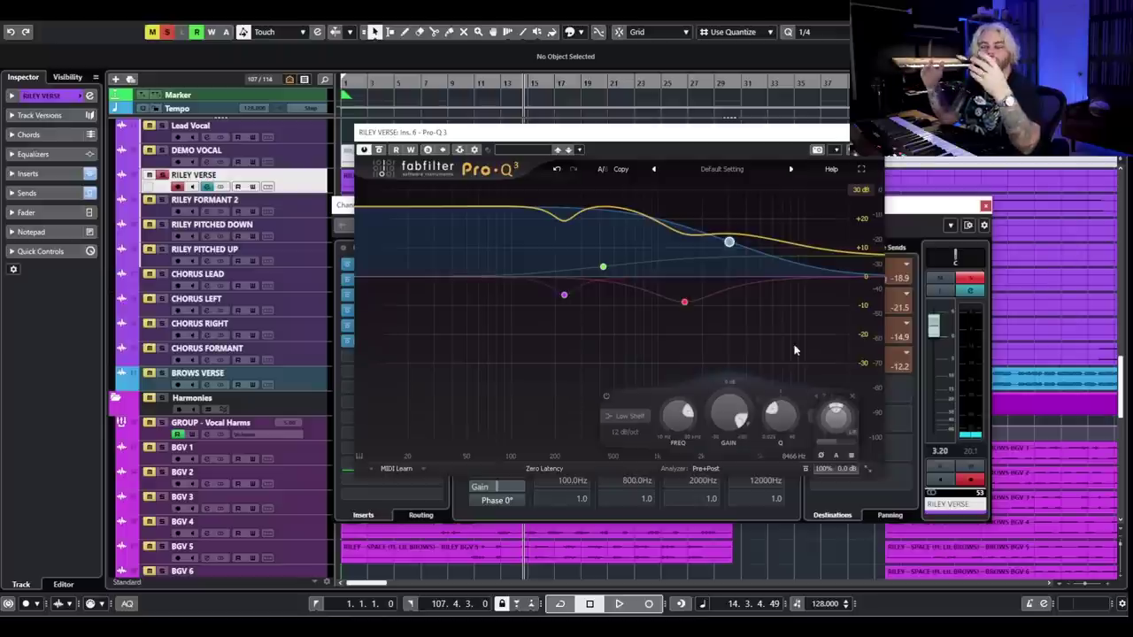
drag(728, 241, 363, 267)
key(Escape)
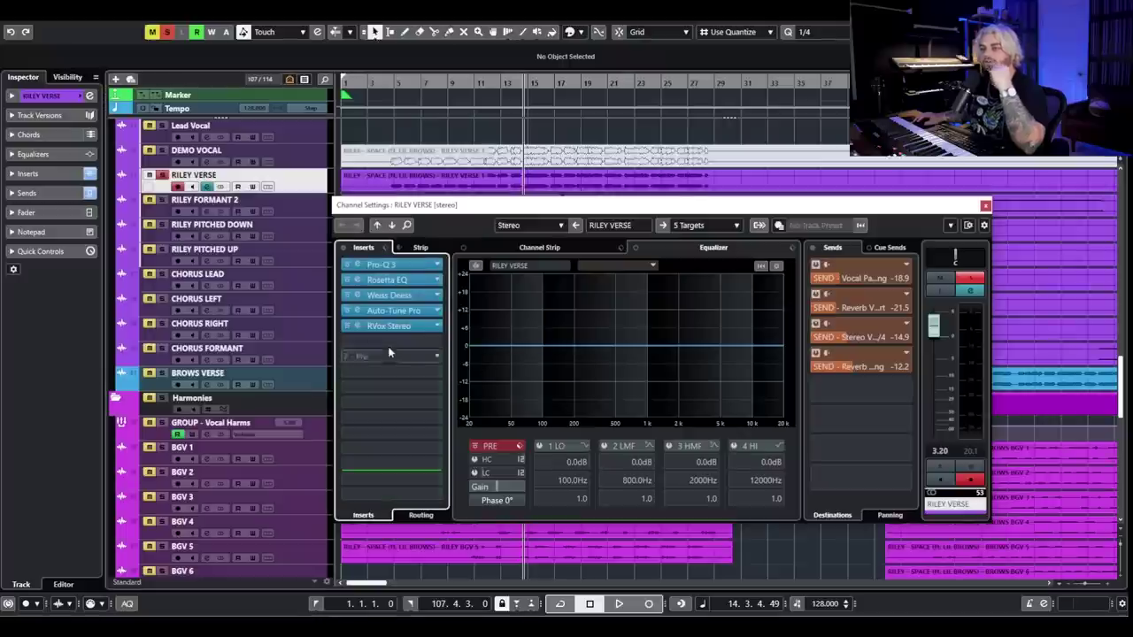
click(396, 342)
text(cla)
click(413, 594)
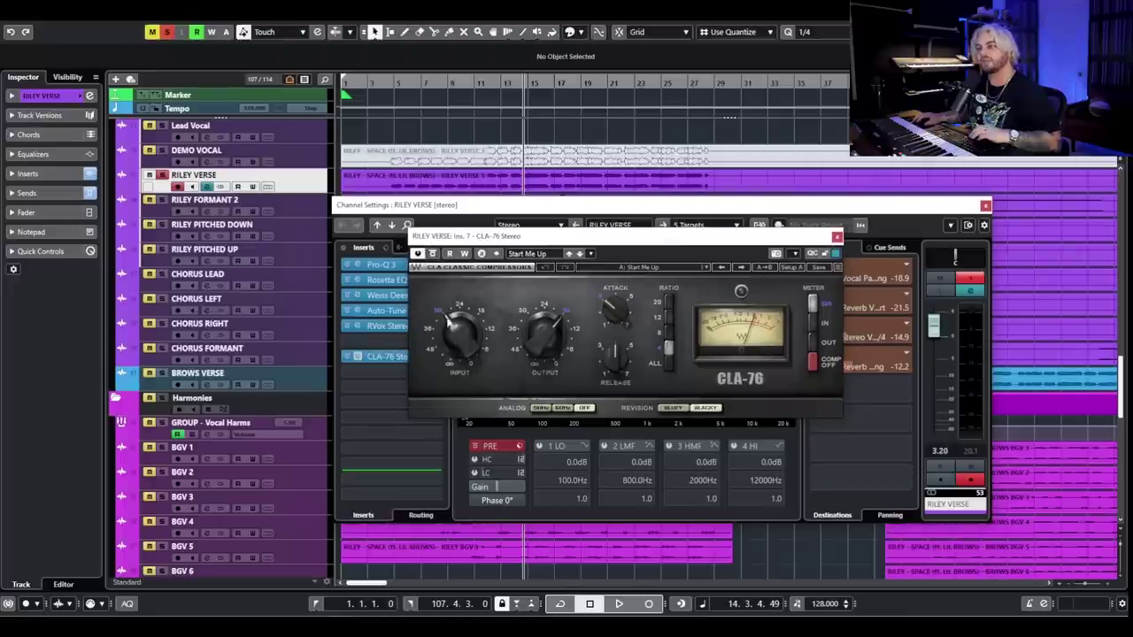
Audition the verse vocal through the CLA-76 Stereo compressor and close its window.
key(space)
key(space)
click(836, 237)
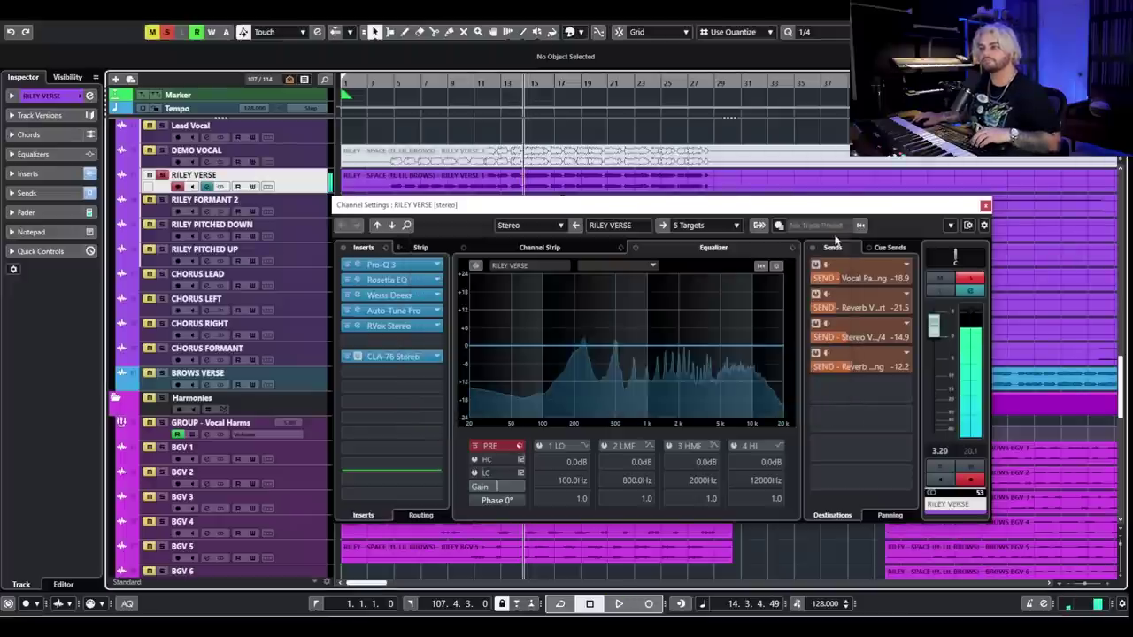
Insert Pro-Q 3 in the empty slot before CLA-76 Stereo and add a bell cut of about 8.8 dB at 195 Hz.
click(400, 343)
text(pro-q)
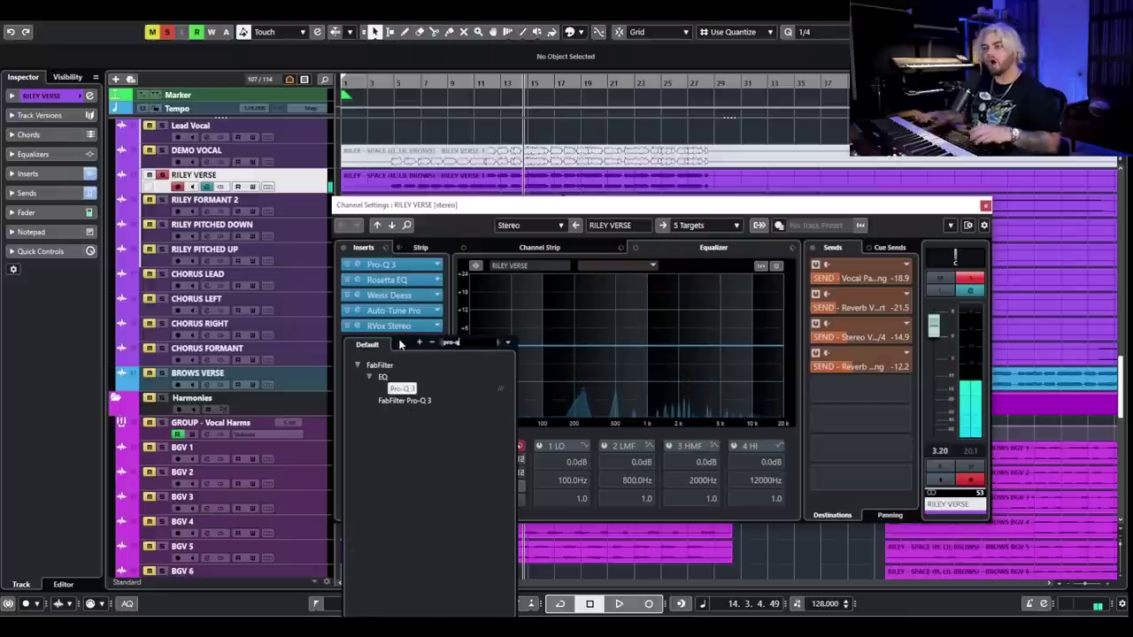
click(387, 399)
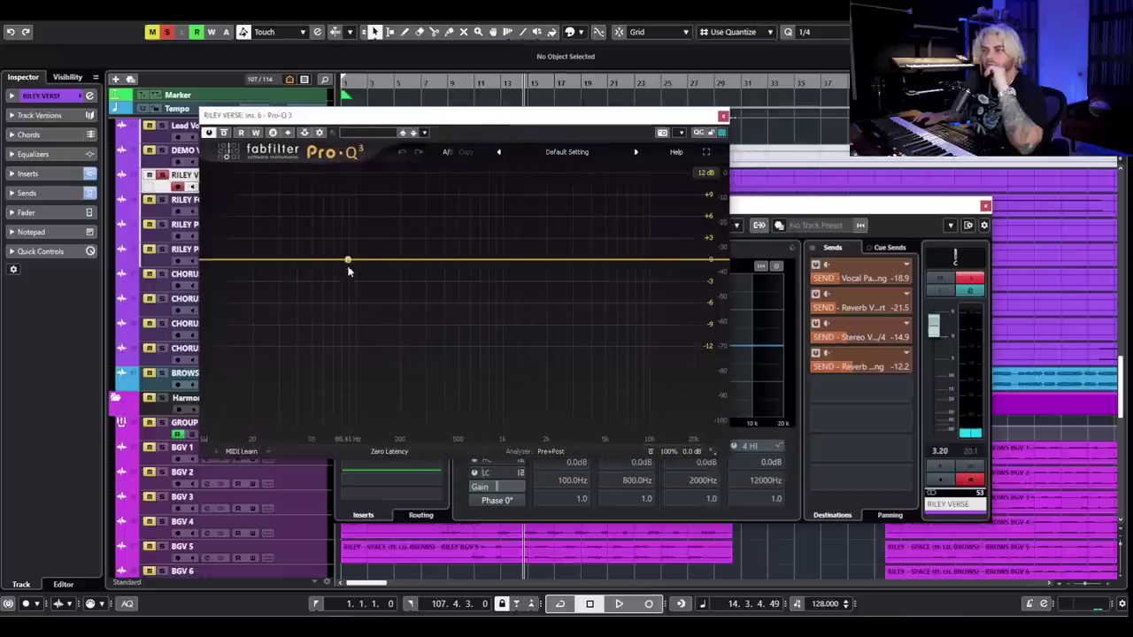
drag(348, 266, 401, 324)
Show the CLA-76 beside Pro-Q 3 and toggle the EQ's bypass during playback to compare the compressor's gain reduction.
key(space)
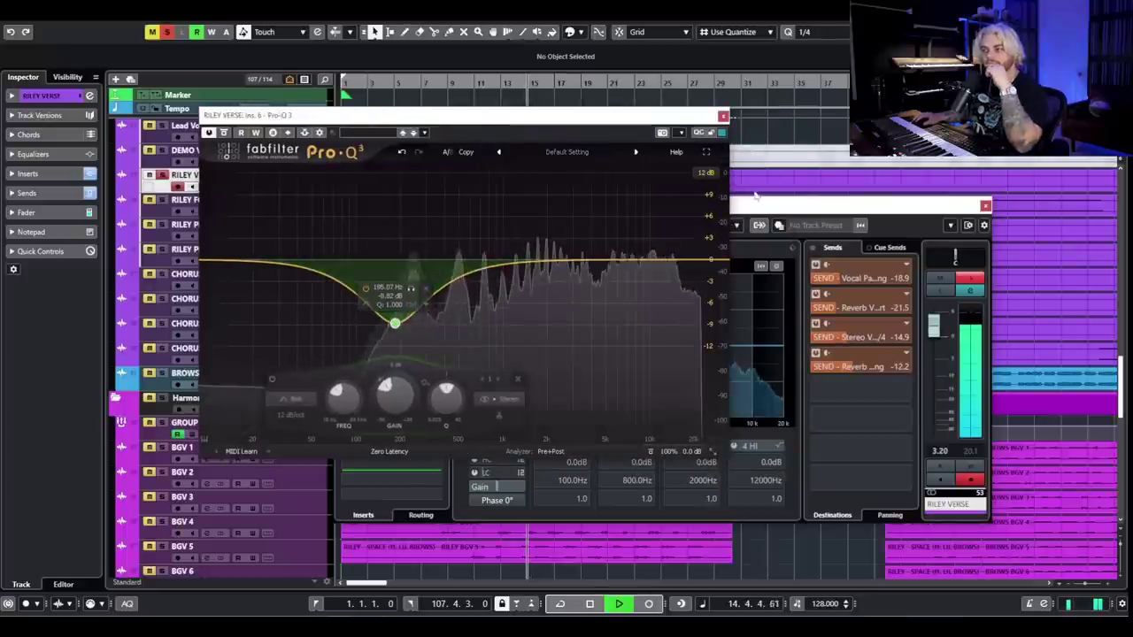
click(394, 482)
click(381, 357)
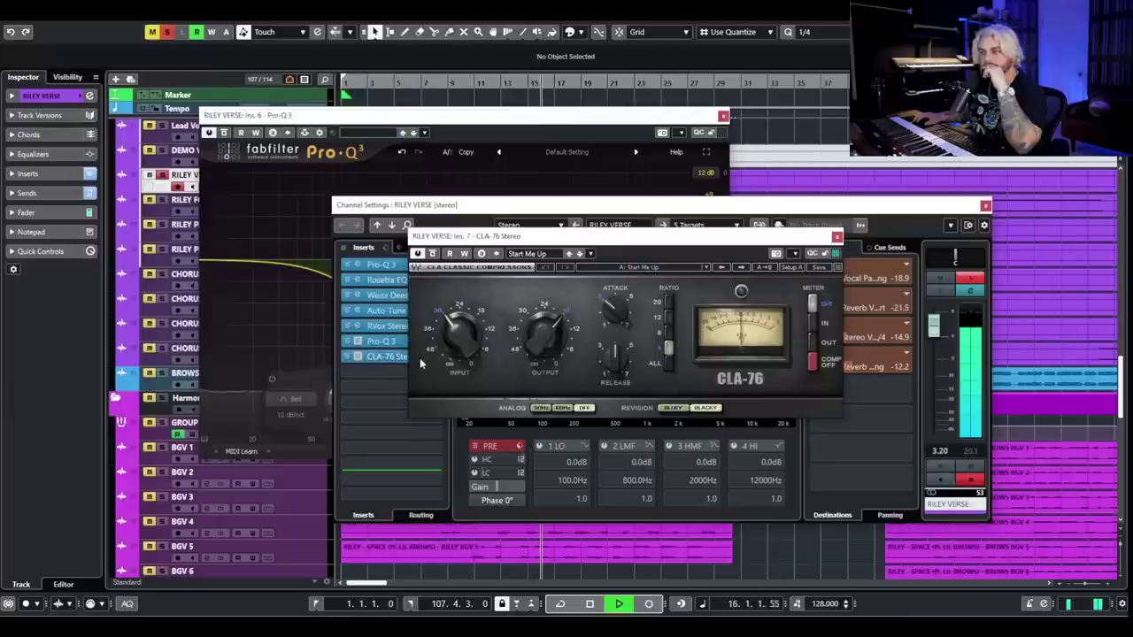
click(239, 394)
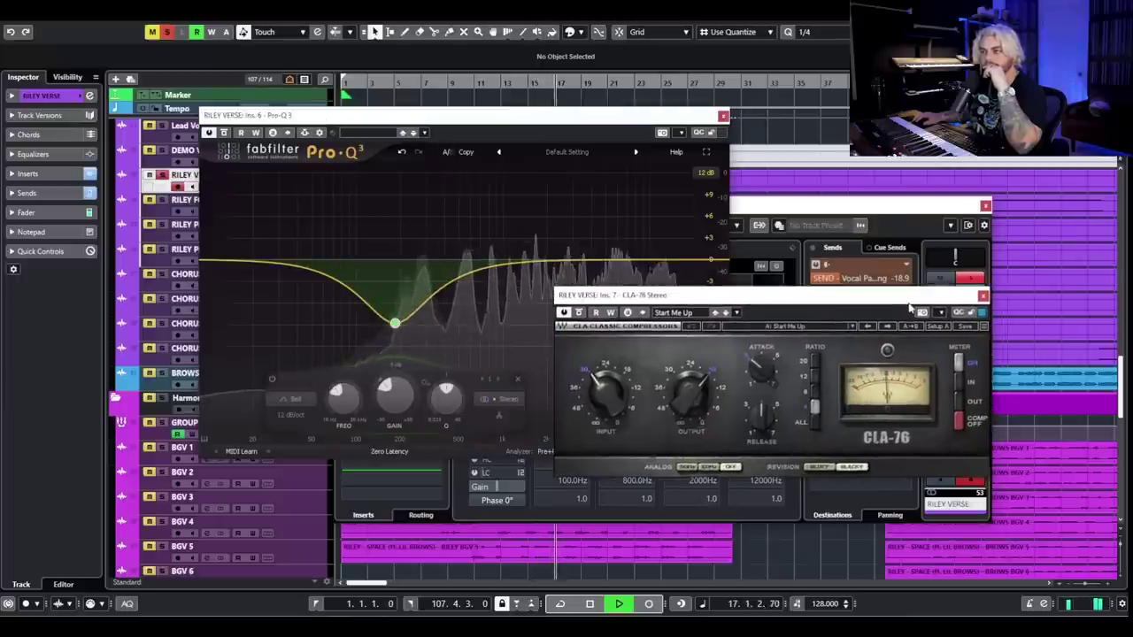
click(221, 138)
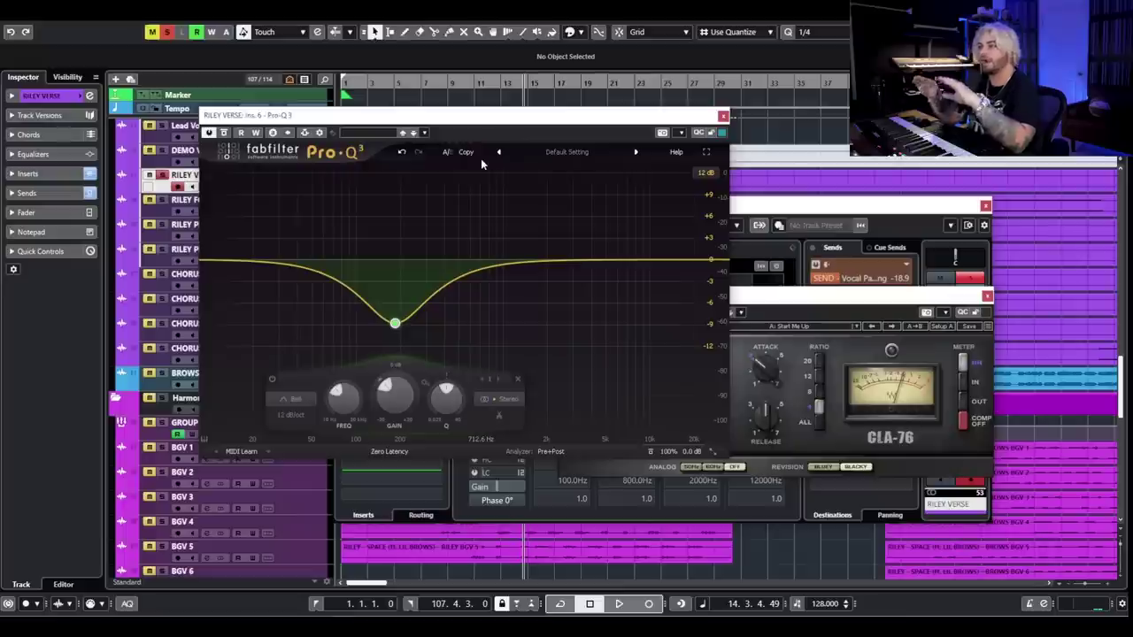
click(835, 316)
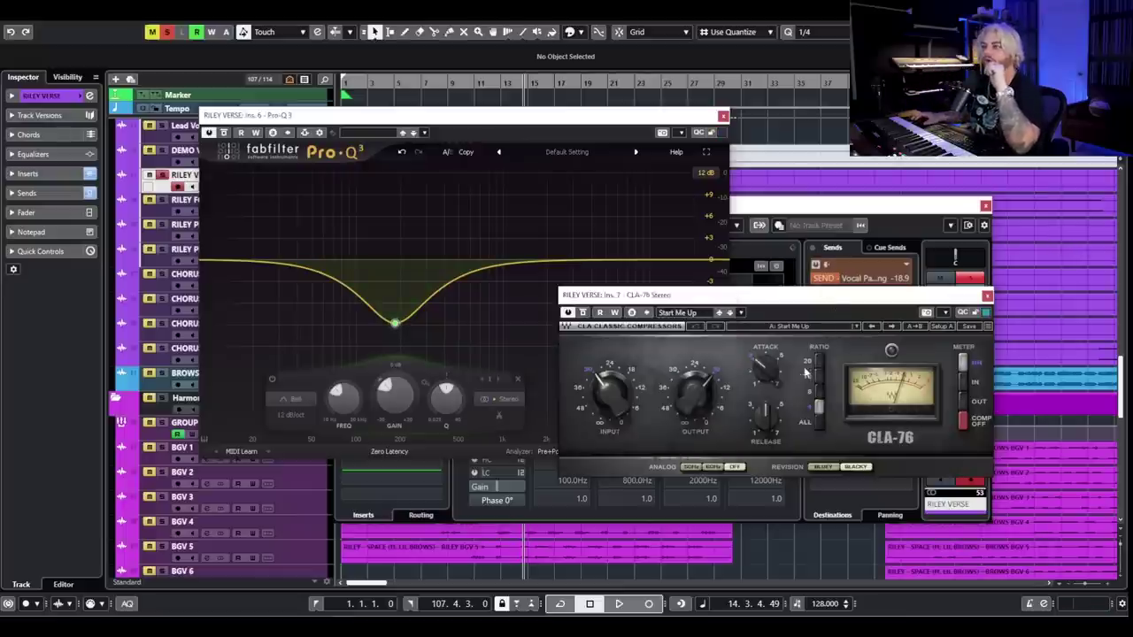
Bypass the CLA-76 and sixth-slot Pro-Q 3 inserts, reset the channel's peak meter and play the verse vocal to measure its peak.
click(987, 295)
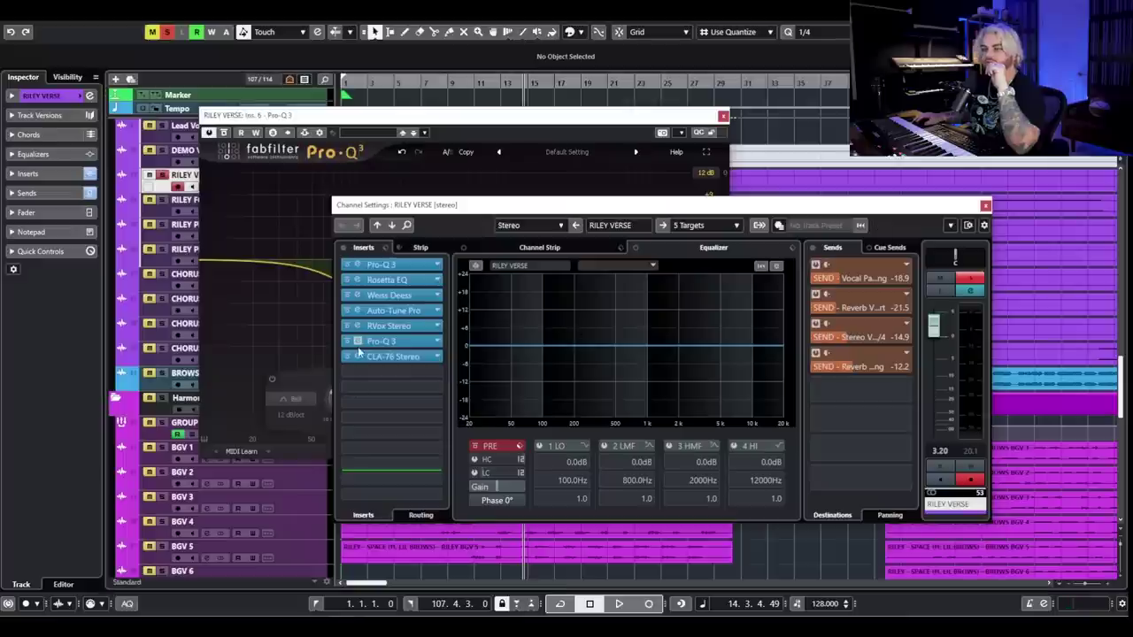
click(401, 343)
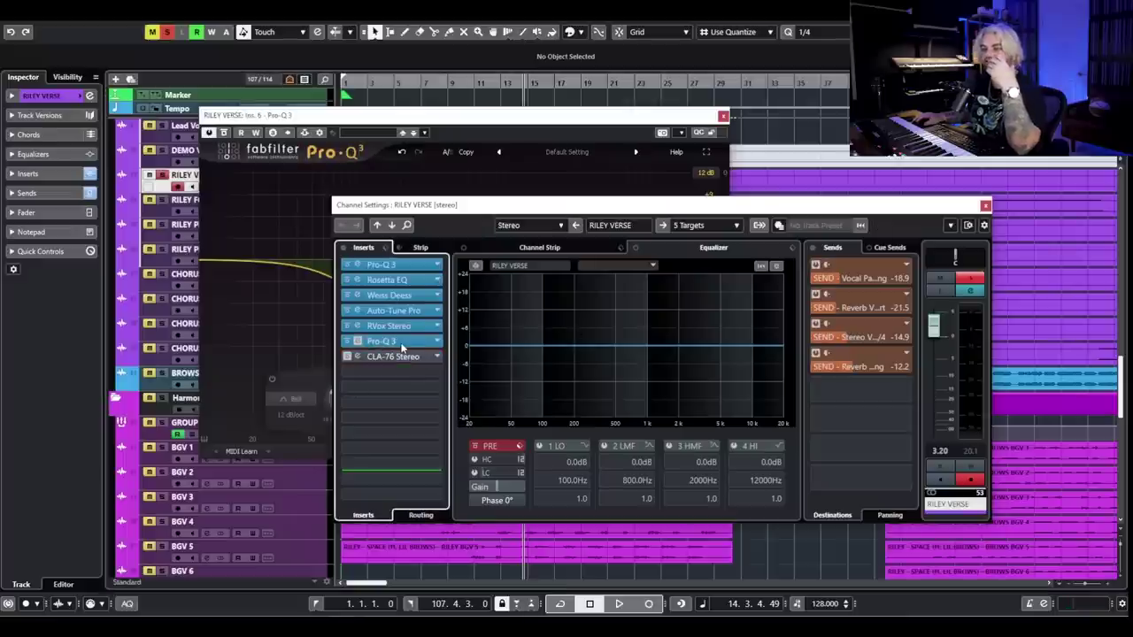
click(489, 122)
click(1074, 453)
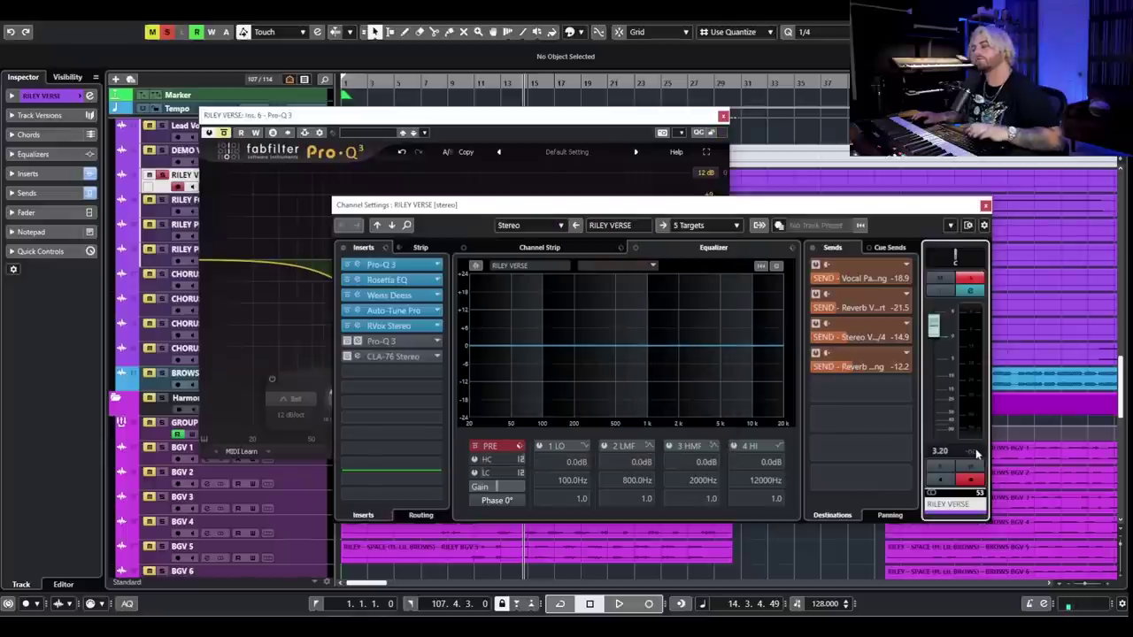
key(space)
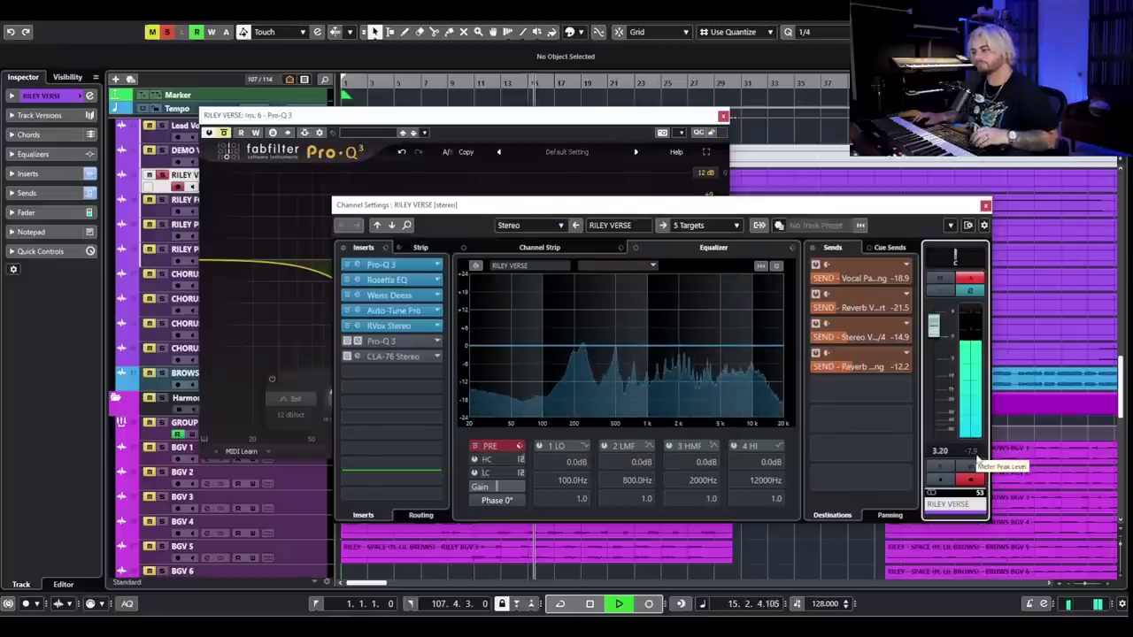
Re-enable the sixth-slot Pro-Q 3, reset the peak meter and replay the verse vocal to measure its peak with the low cut.
click(226, 151)
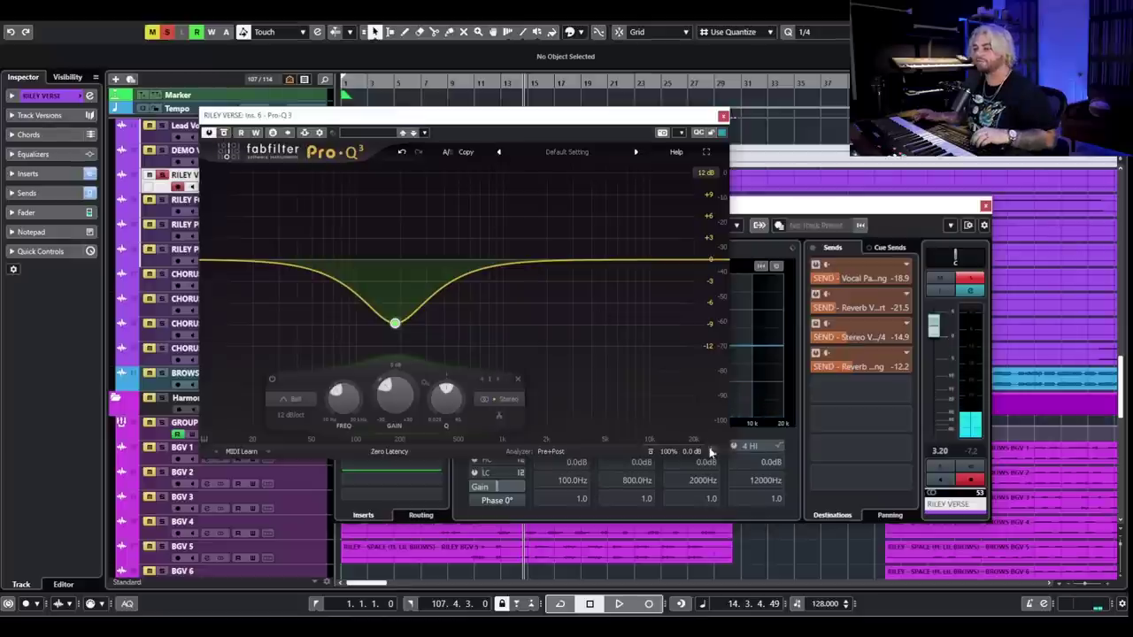
click(1065, 451)
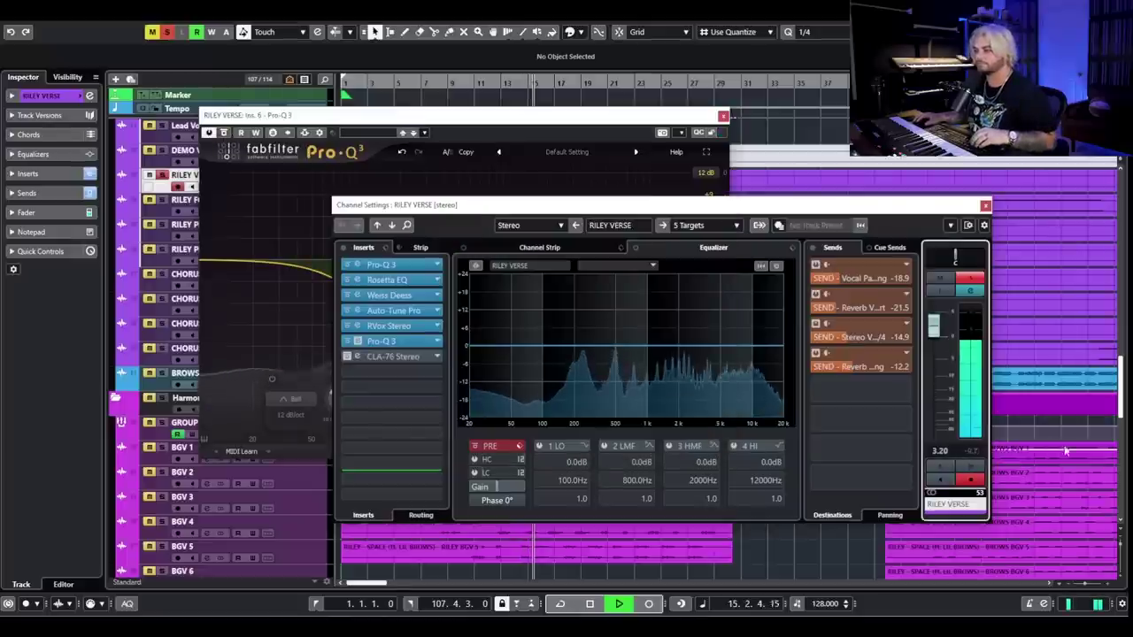
key(space)
click(722, 442)
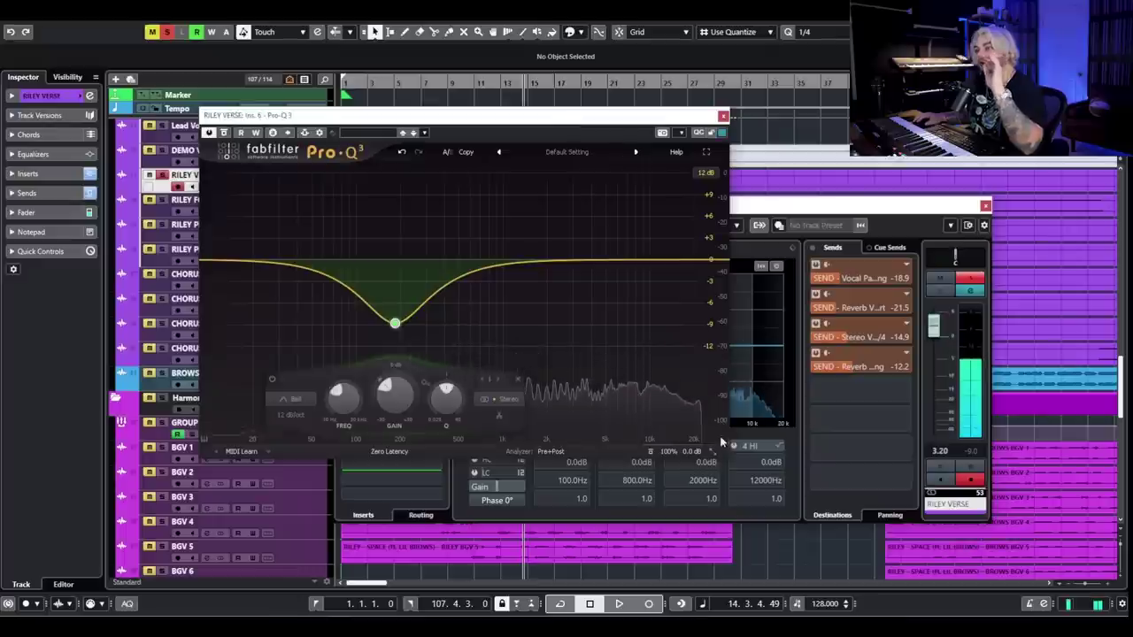
Raise the sixth-slot Pro-Q 3's output level to +2.7 dB while playing the verse vocal and checking the channel's reset peak meter.
mouse_move(690, 418)
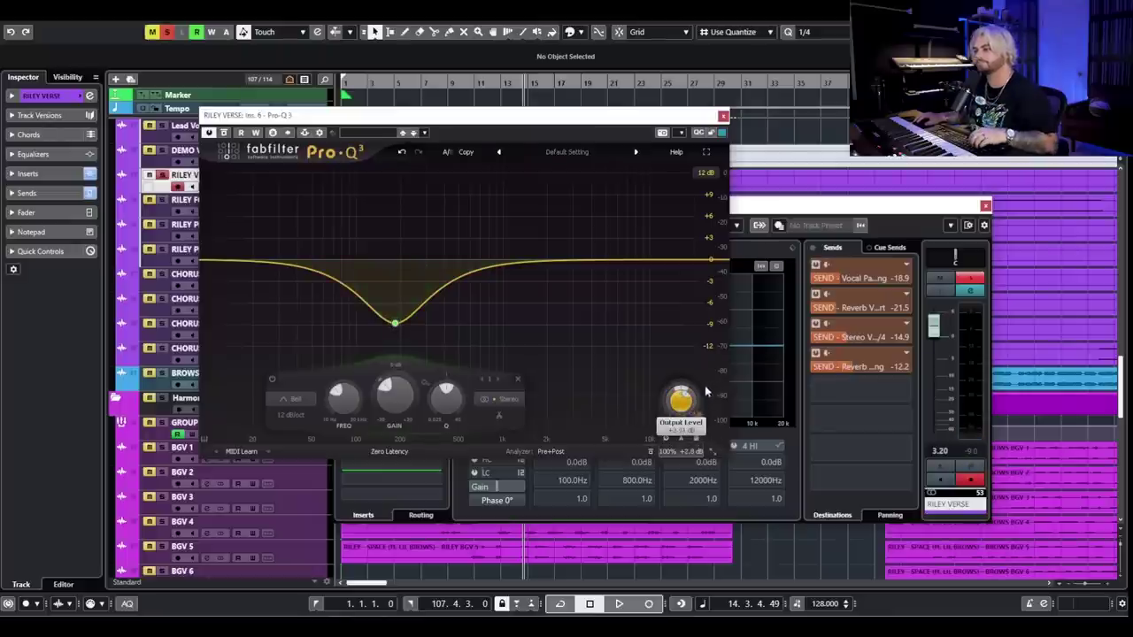
key(space)
click(973, 452)
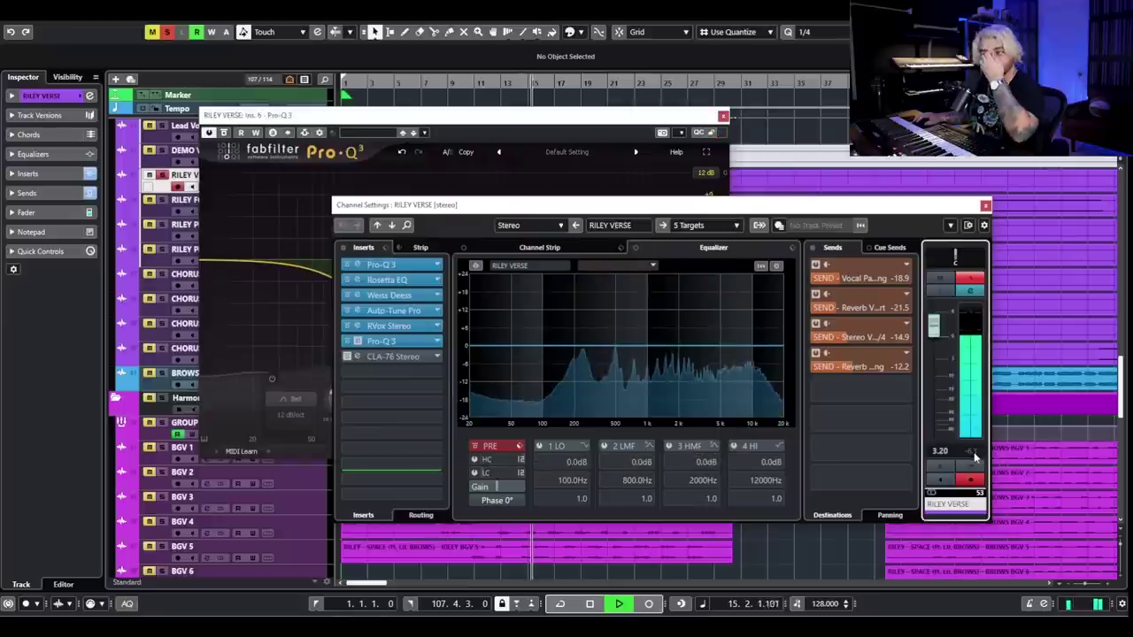
click(713, 394)
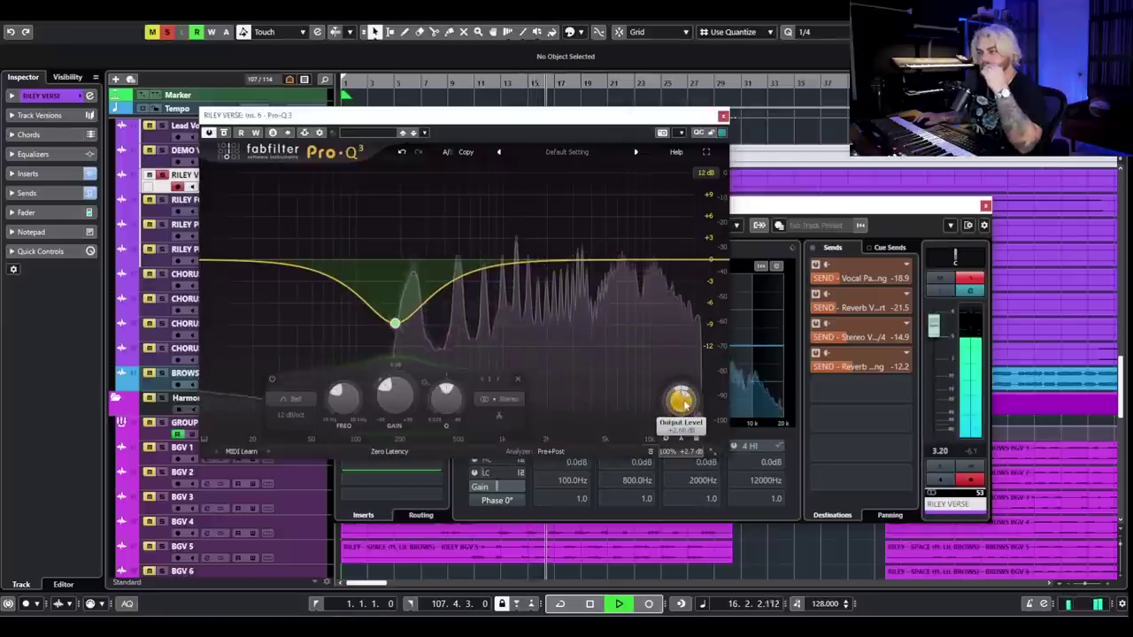
click(747, 206)
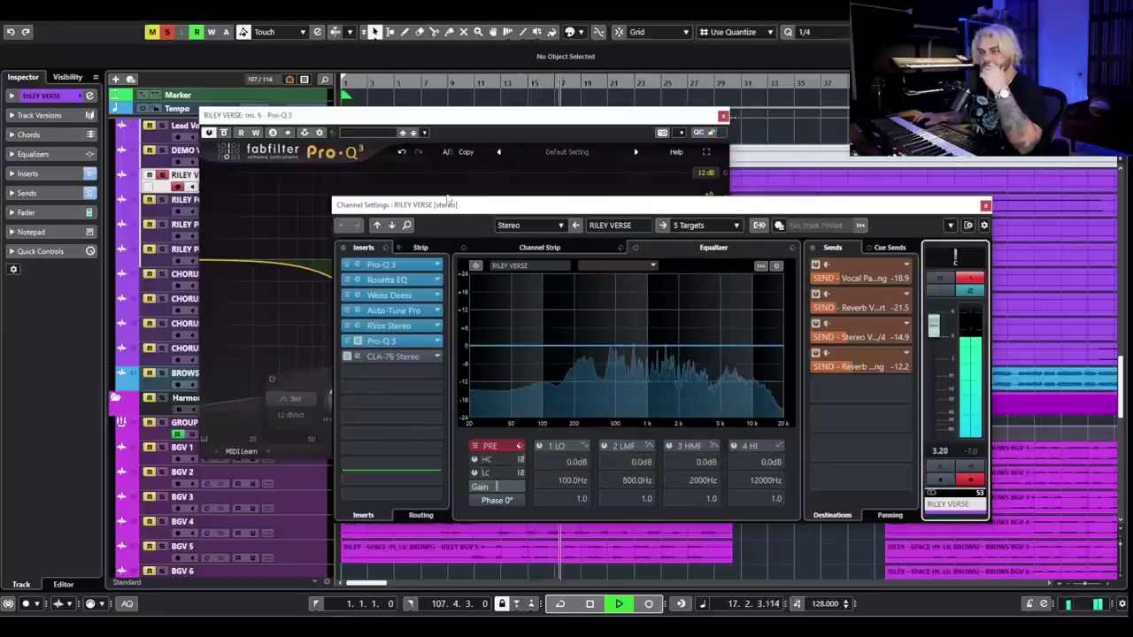
Bypass the sixth-slot Pro-Q 3, reset the peak meter to compare the verse vocal's peak without EQ, and re-enable the insert.
click(223, 132)
click(978, 449)
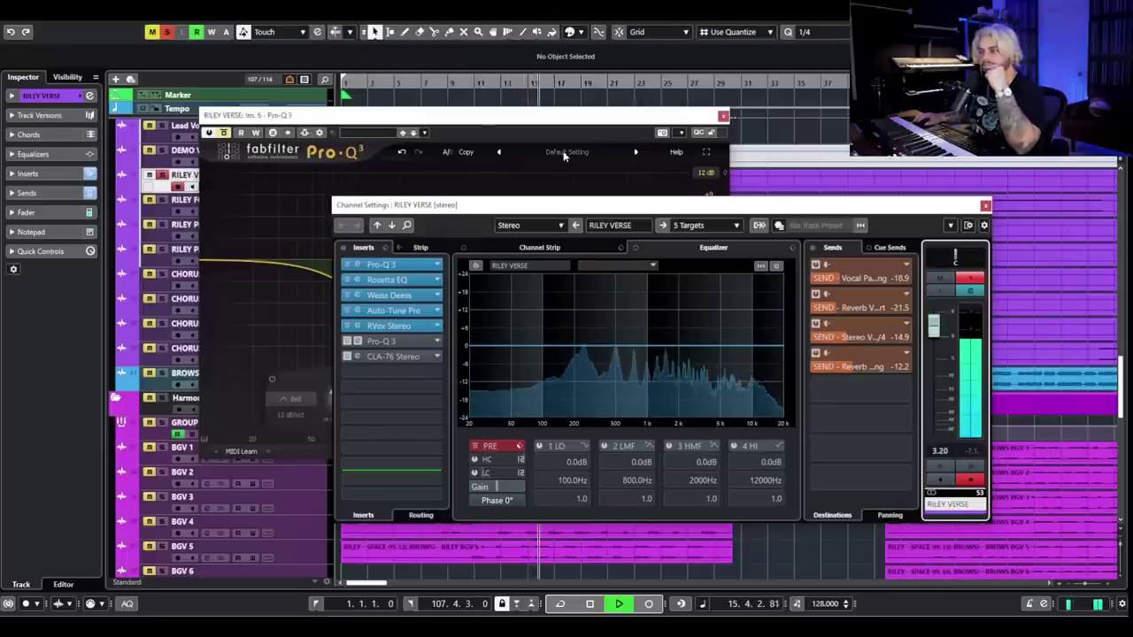
key(space)
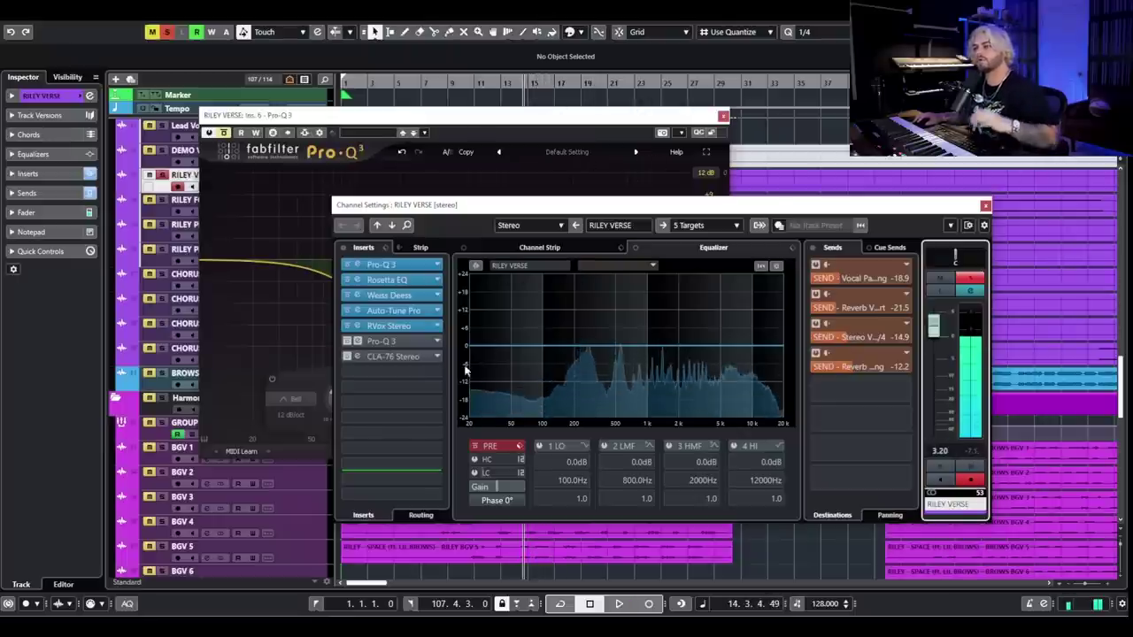
click(347, 341)
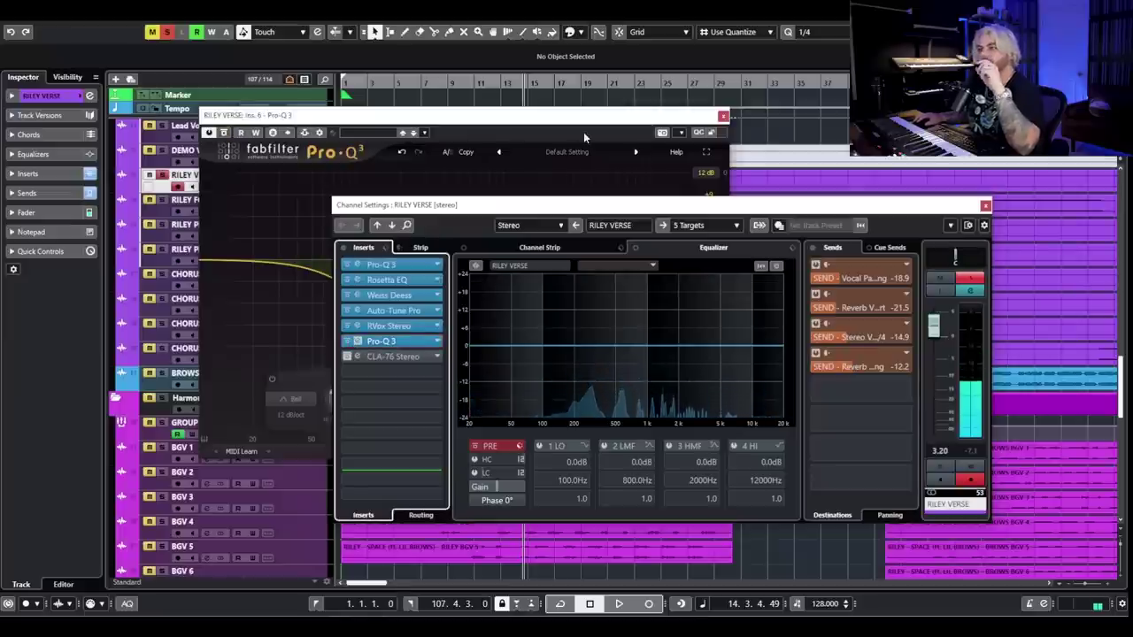
Review the Pro-Q 3 cut and its makeup gain, and bring the CLA-76 Stereo back into the chain with its window shown.
click(583, 135)
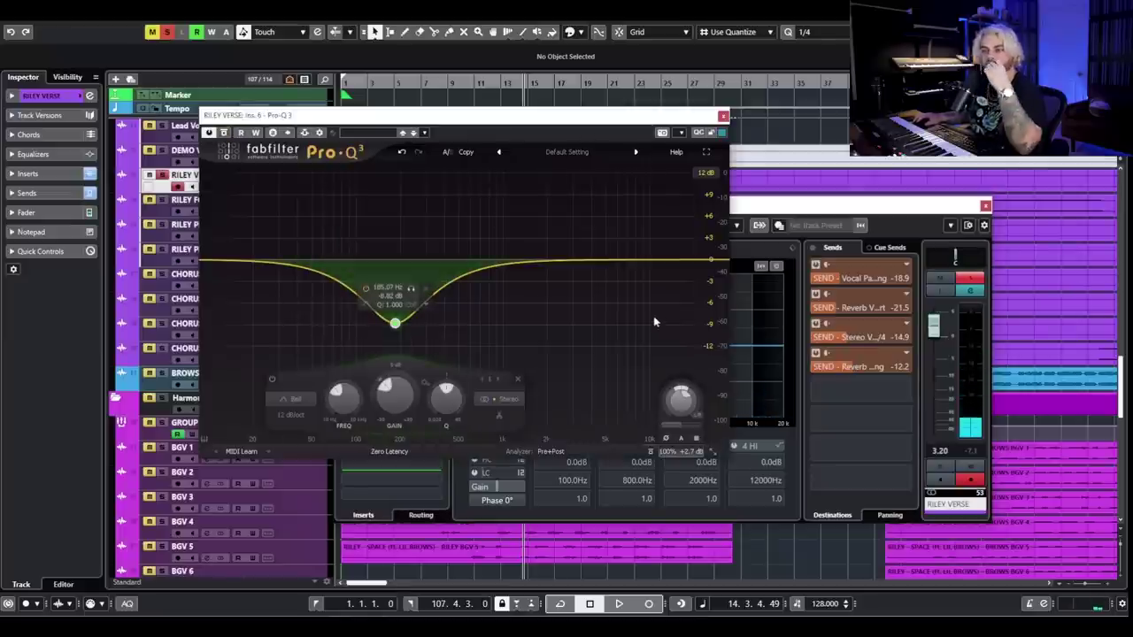
click(865, 209)
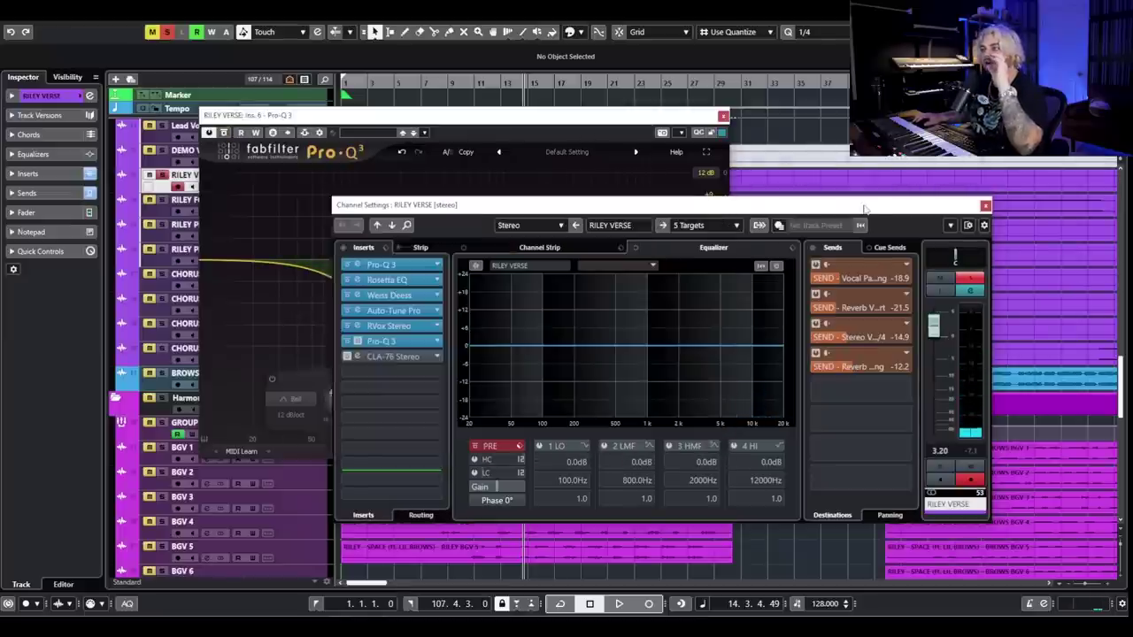
click(400, 357)
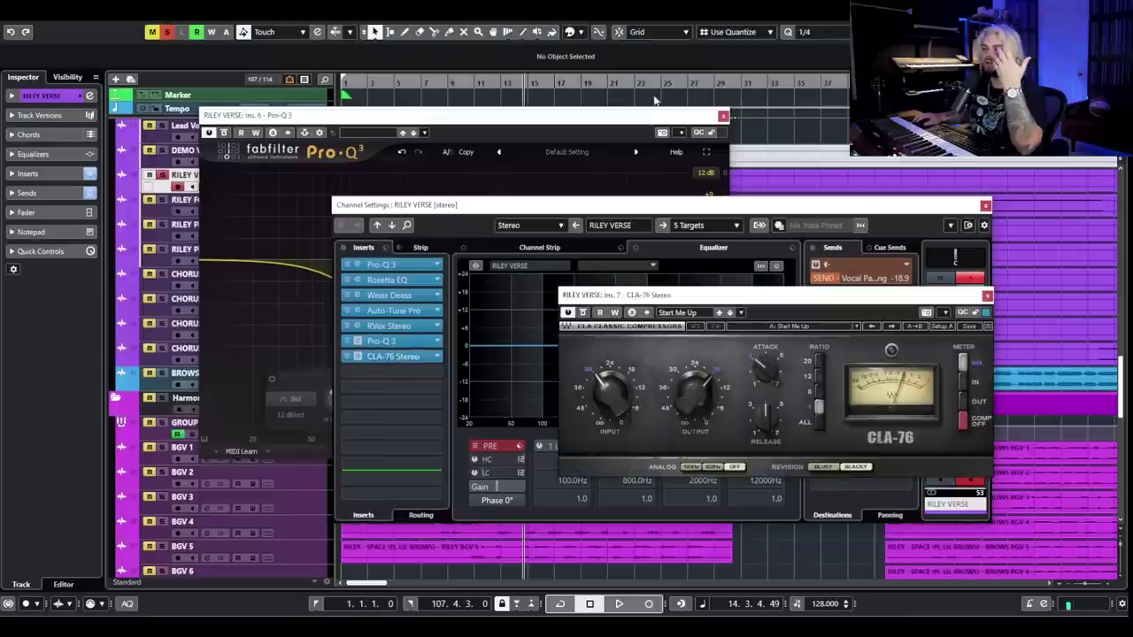